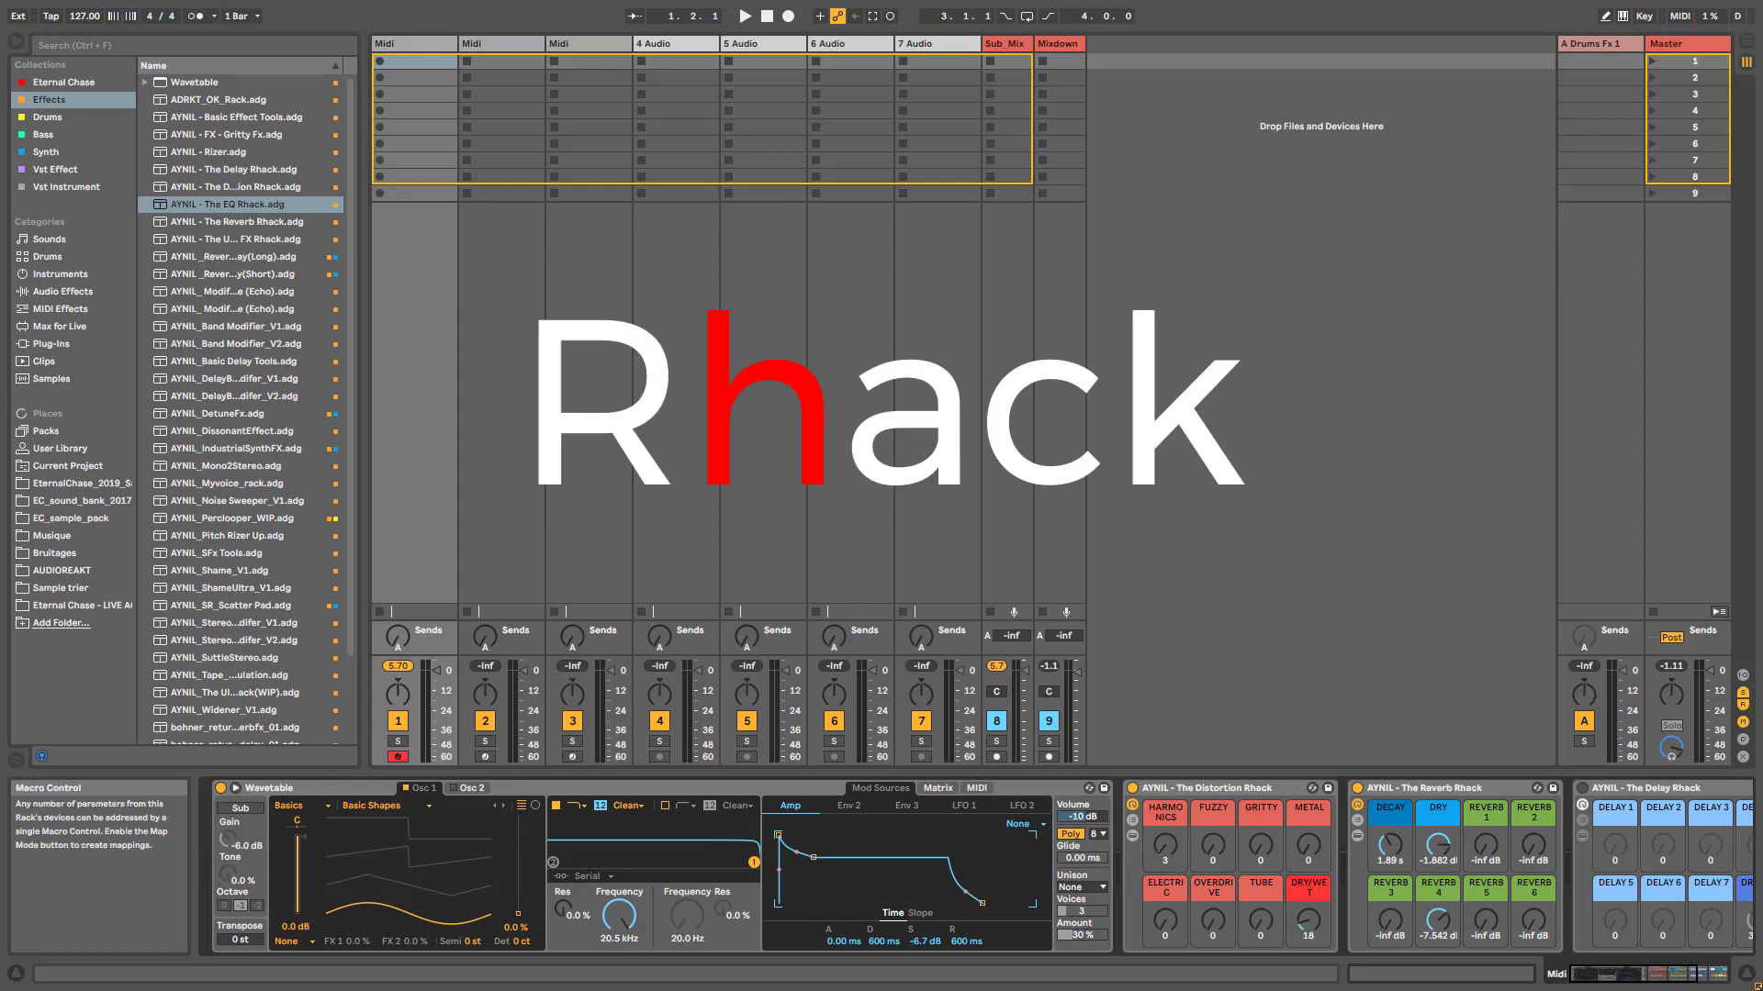
Look over the Distortion, Reverb, Delay and EQ racks in the first MIDI track's device chain, selecting the Distortion rack for a closer look
click(1692, 971)
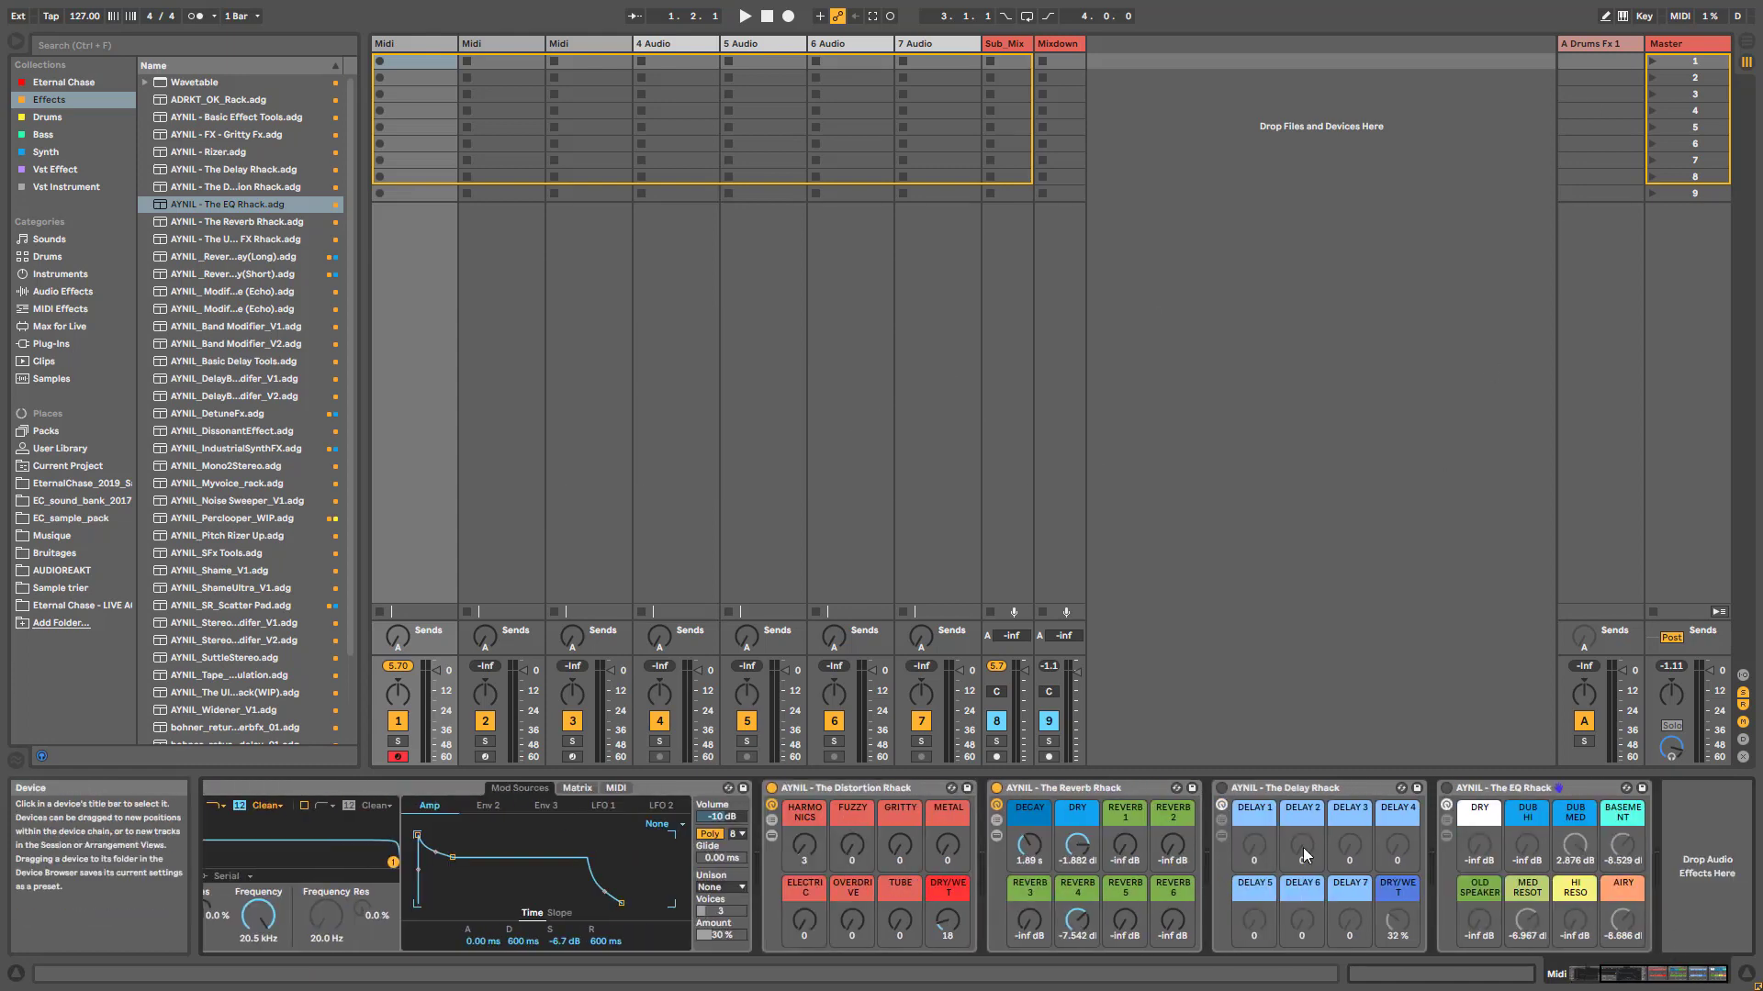
click(845, 784)
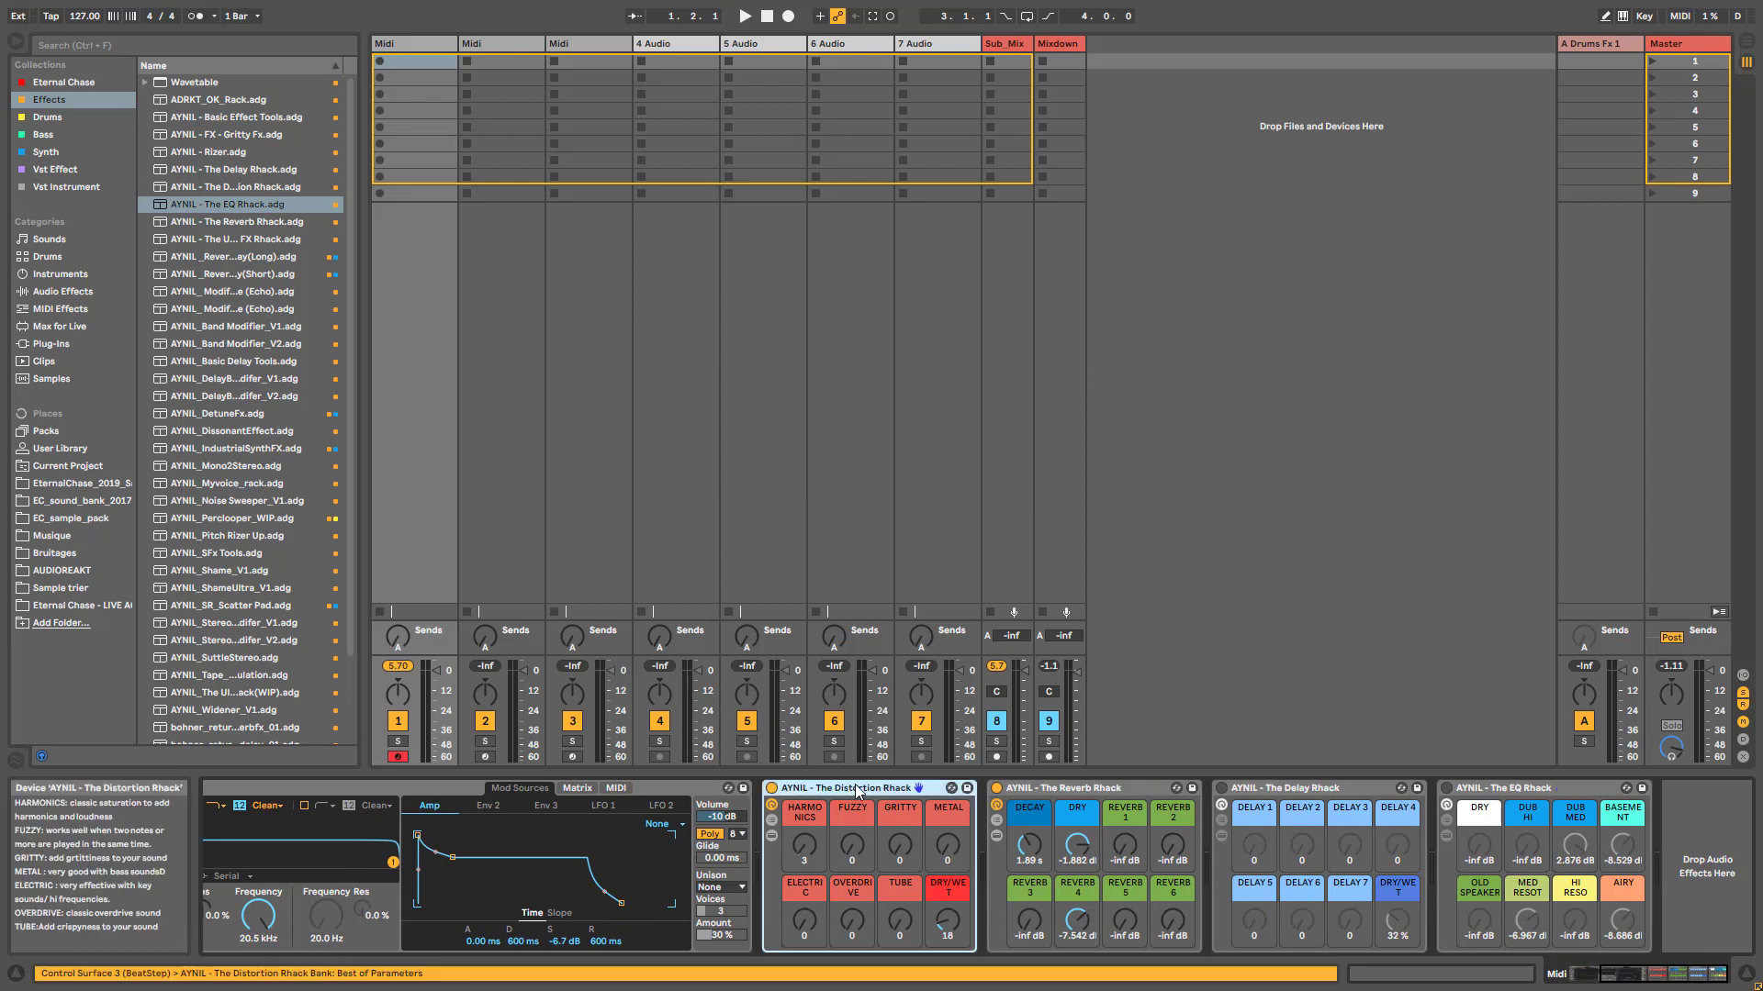
click(1093, 788)
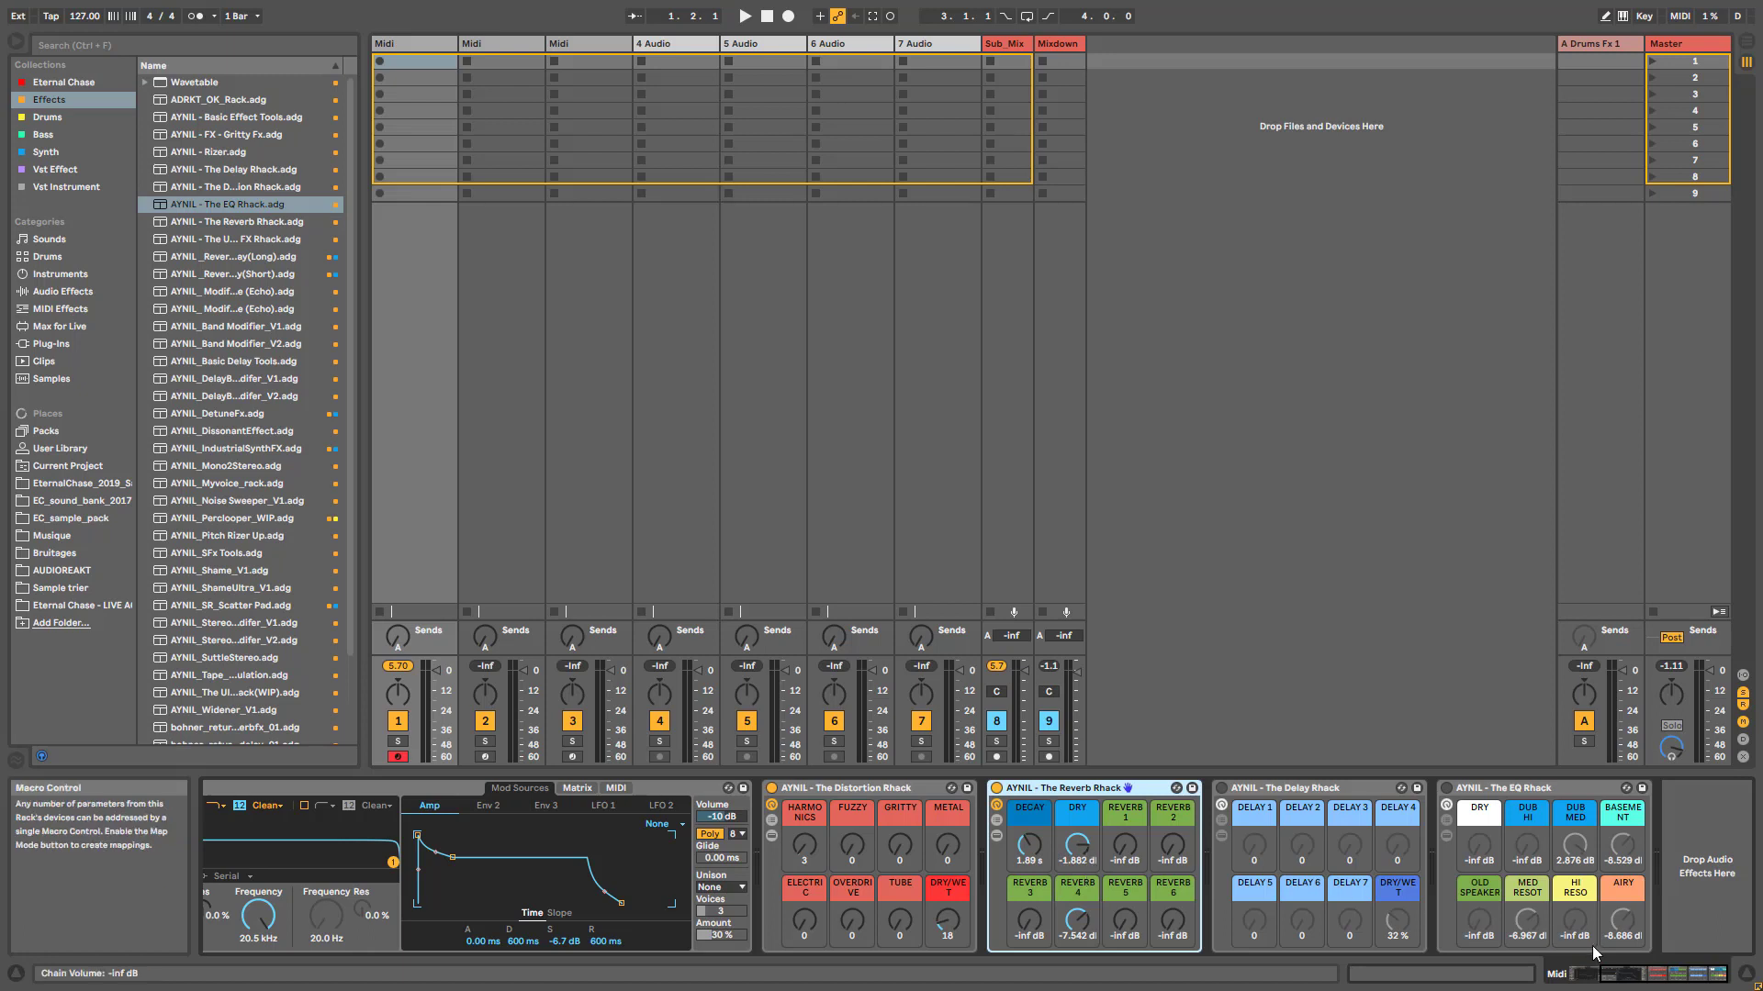
click(1595, 981)
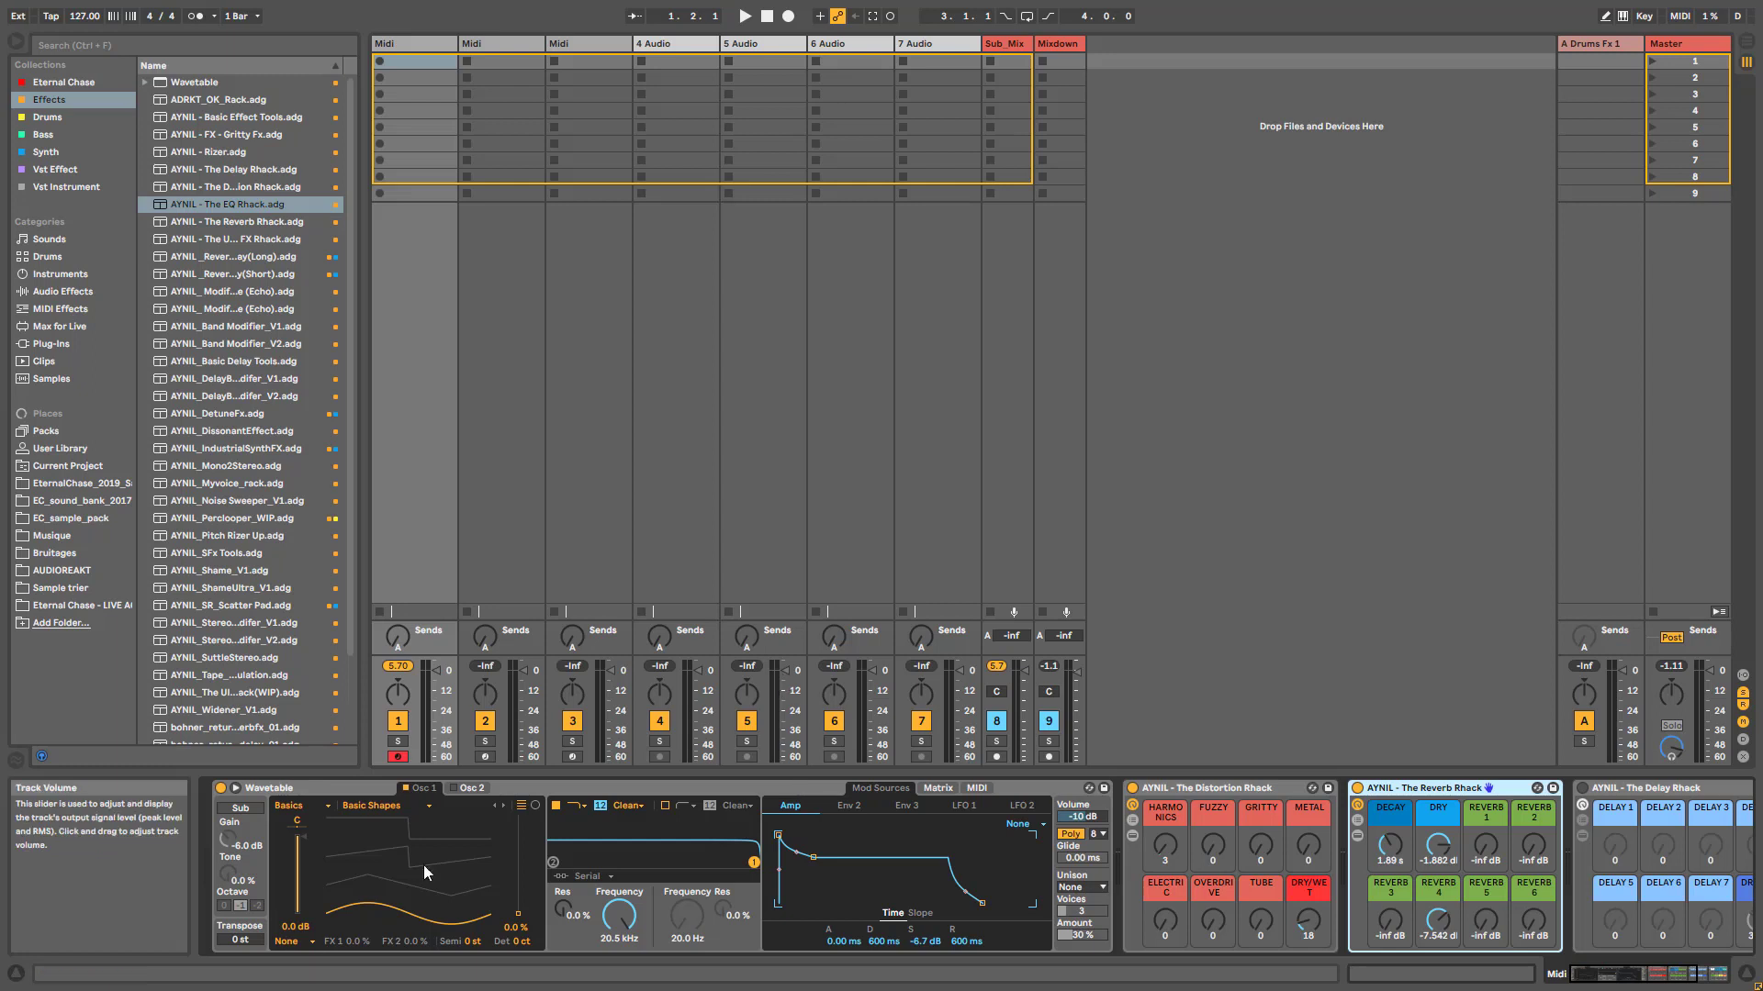
click(1222, 791)
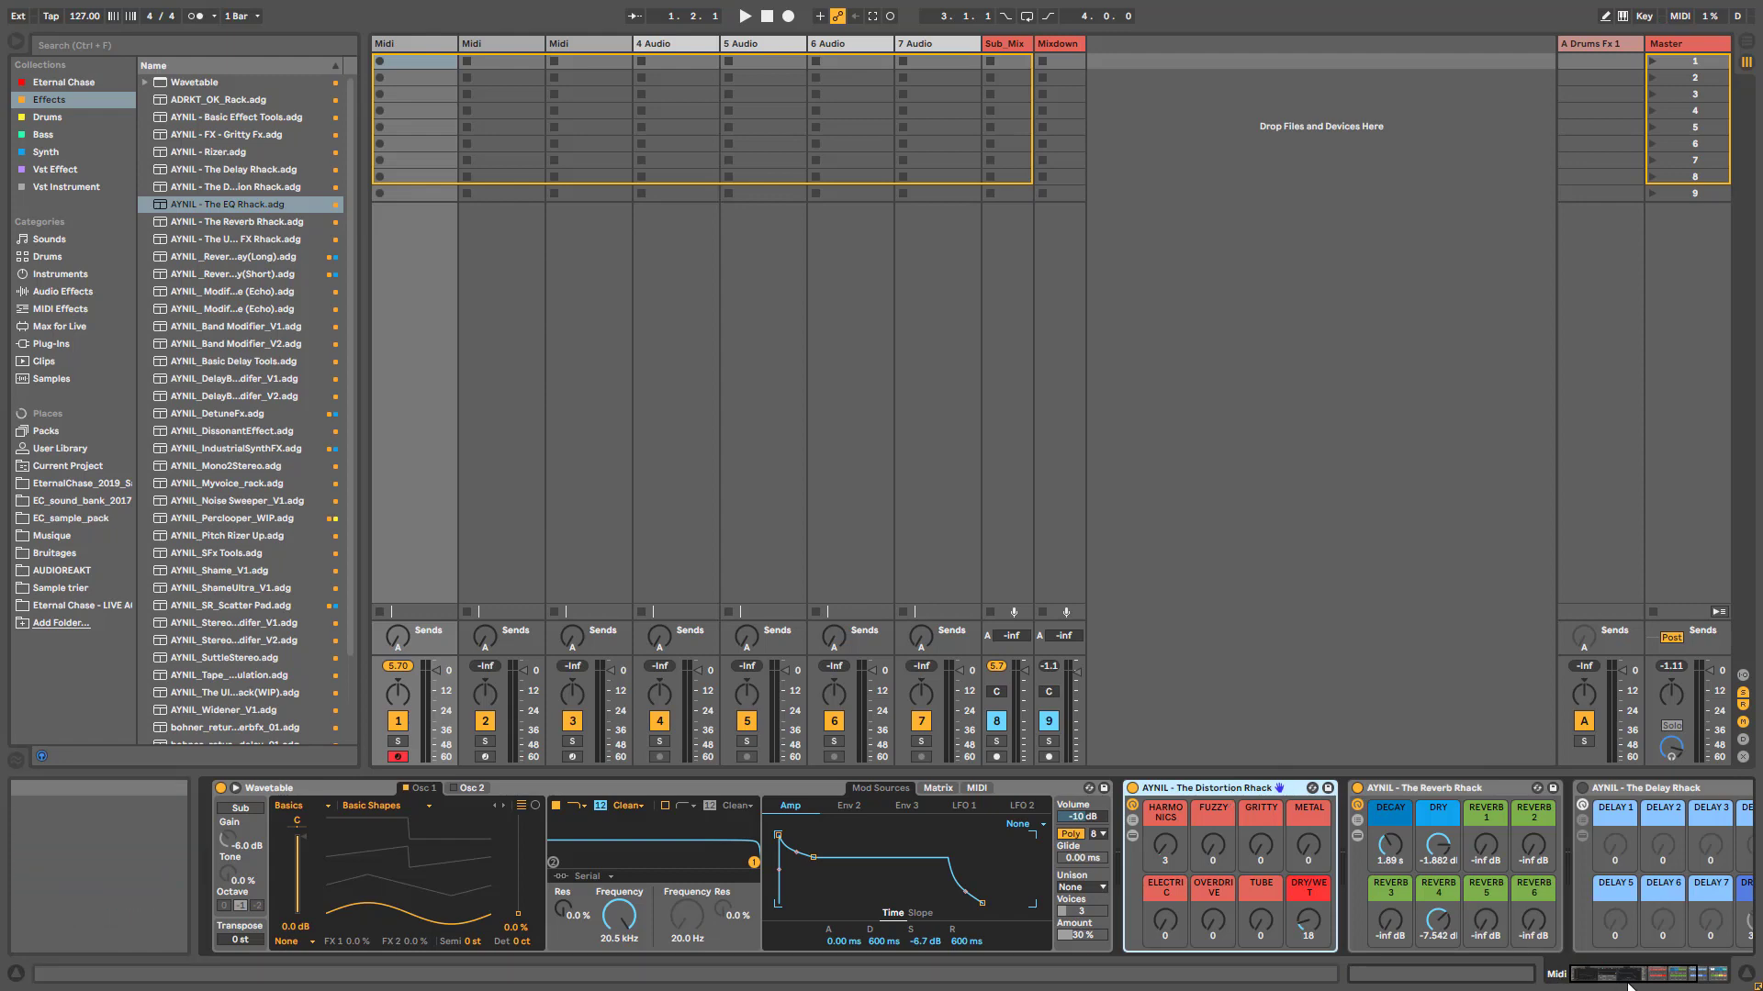
mouse_move(1629, 981)
mouse_down()
mouse_move(1658, 979)
mouse_move(1597, 975)
mouse_up()
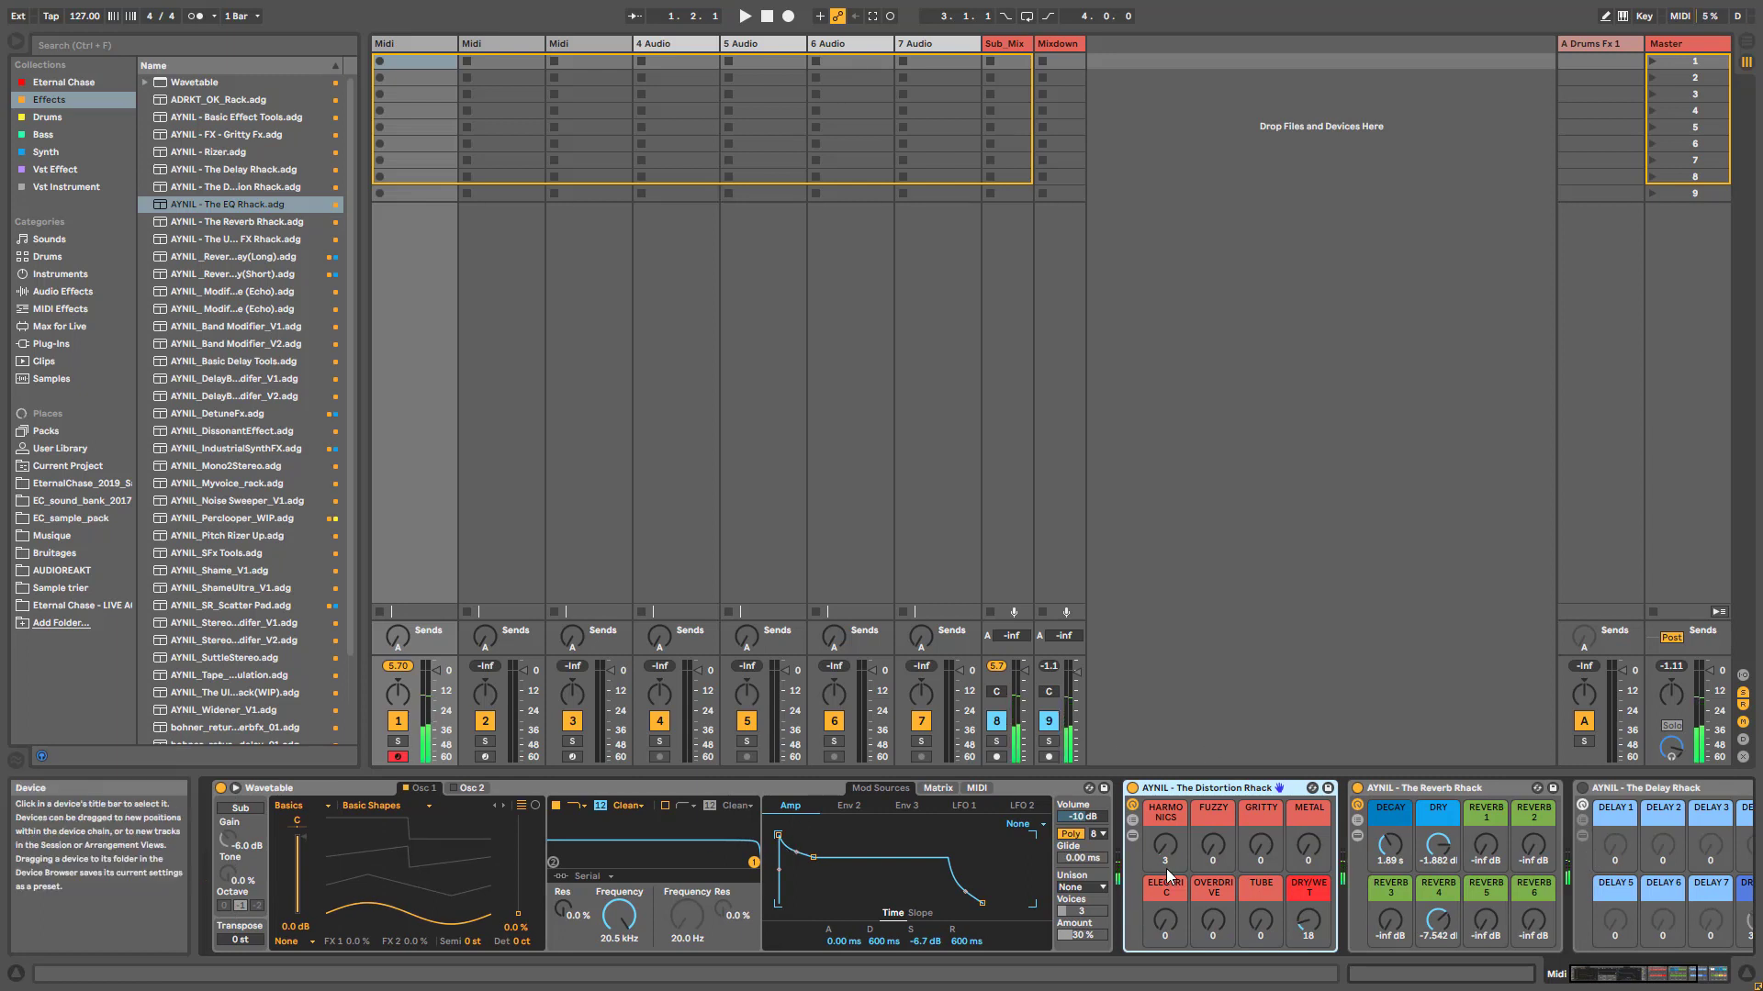
Show the Distortion rack's chains and devices, and inspect the devices in the GRITTY, TUBE and HARMONICS chains
click(1132, 835)
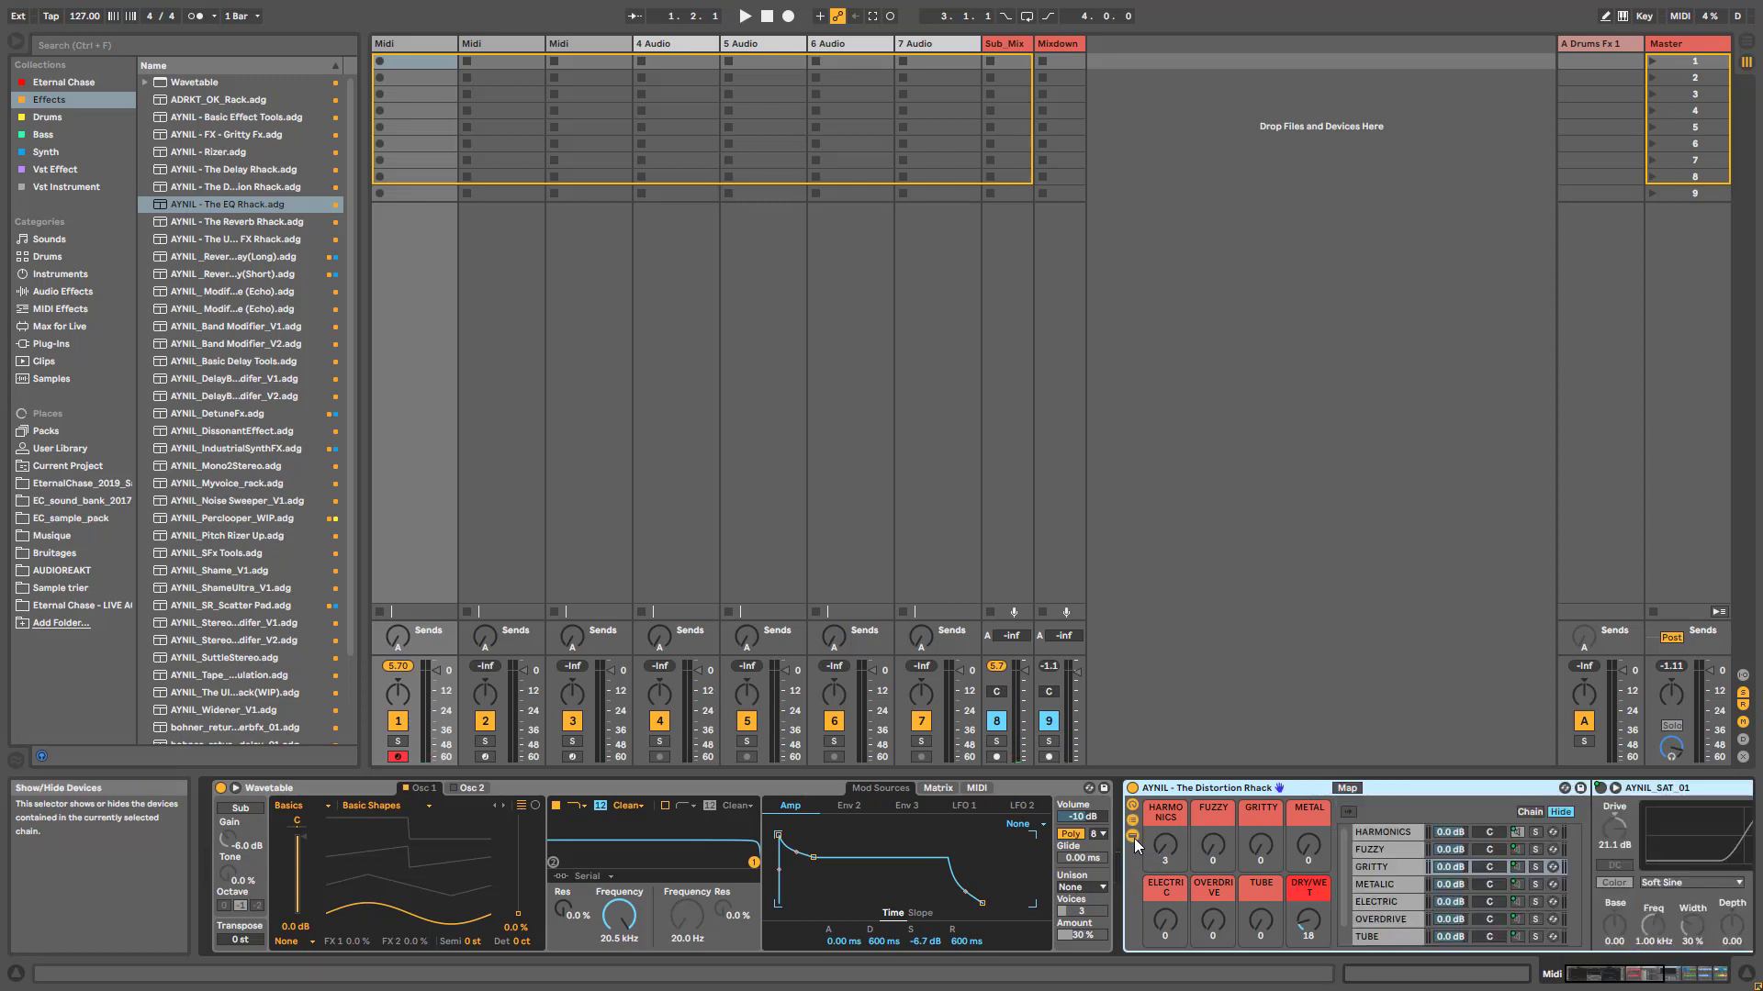
drag(1639, 977, 1651, 974)
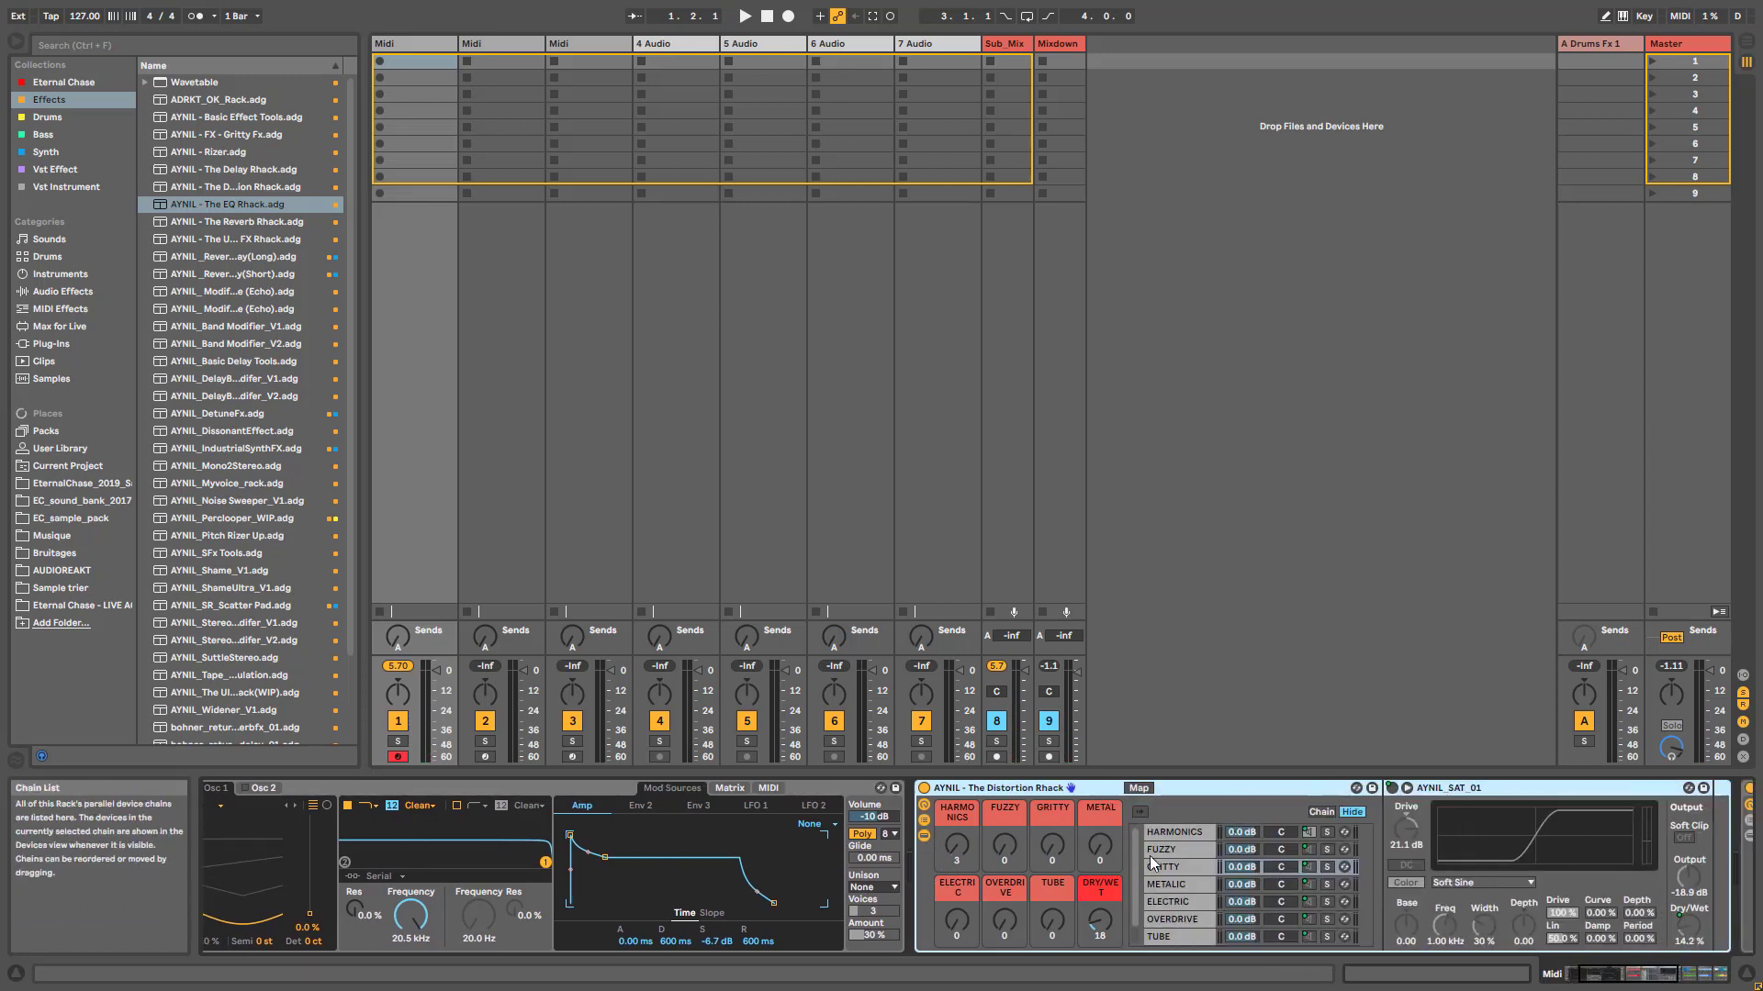
click(1171, 865)
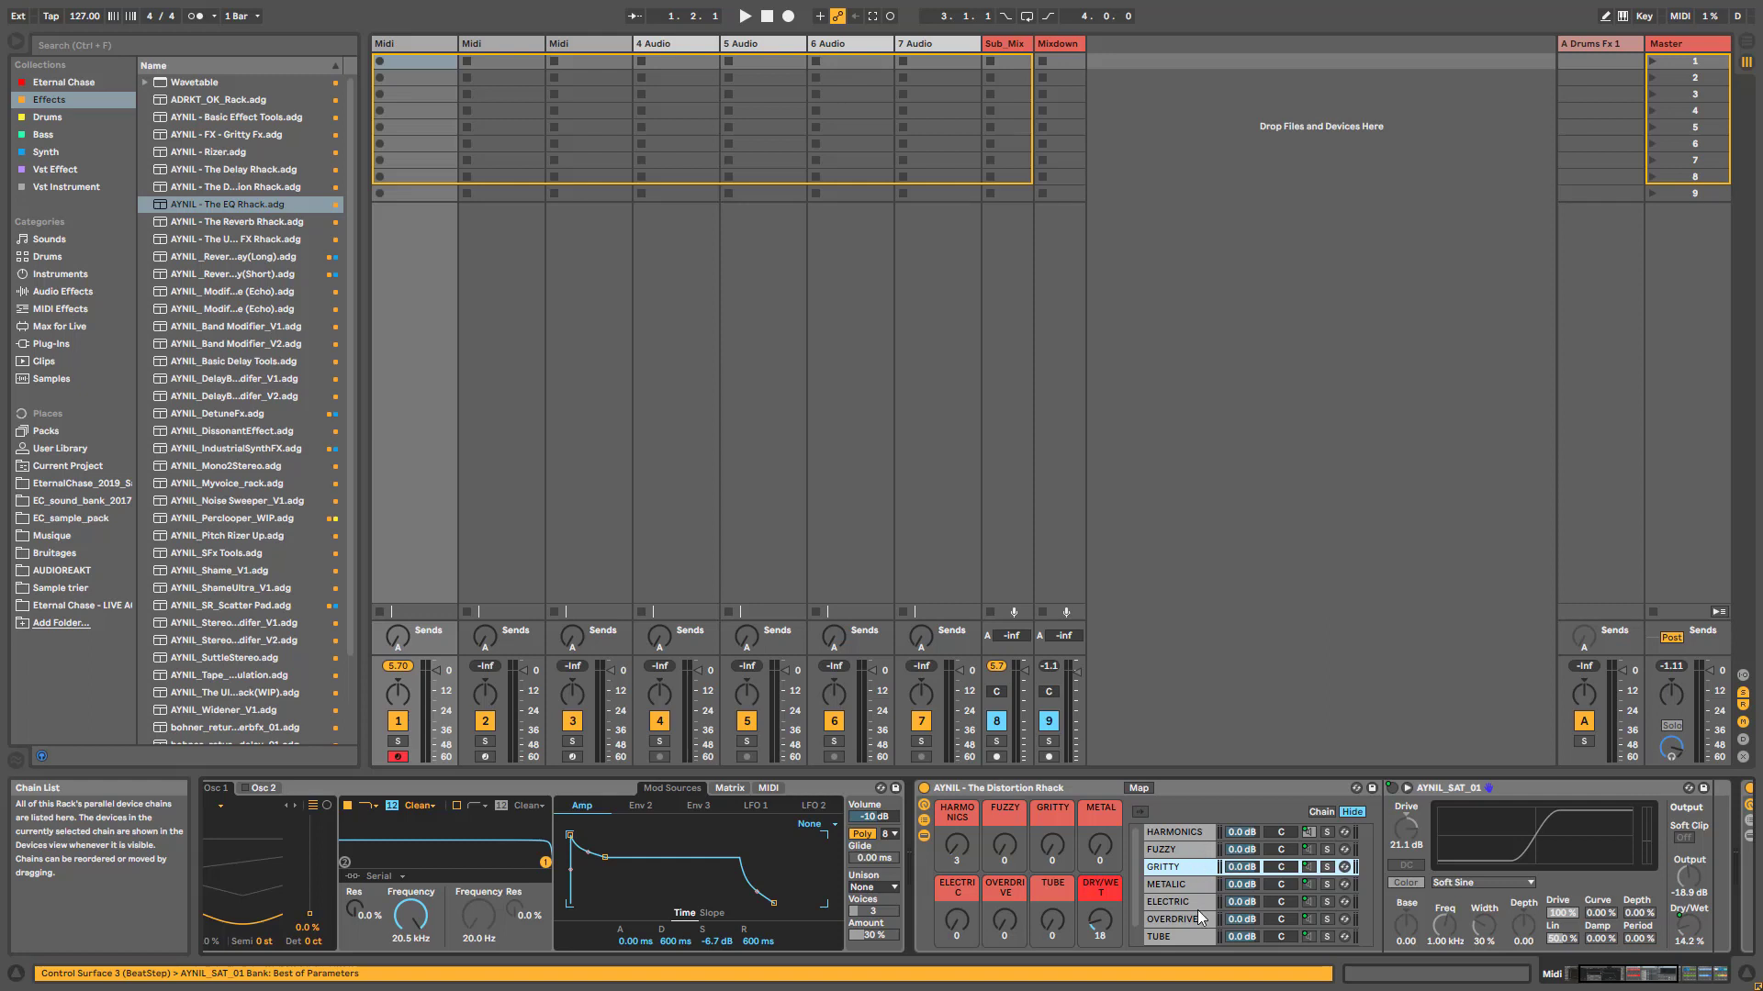
scroll(1195, 909, down, 1)
click(1193, 917)
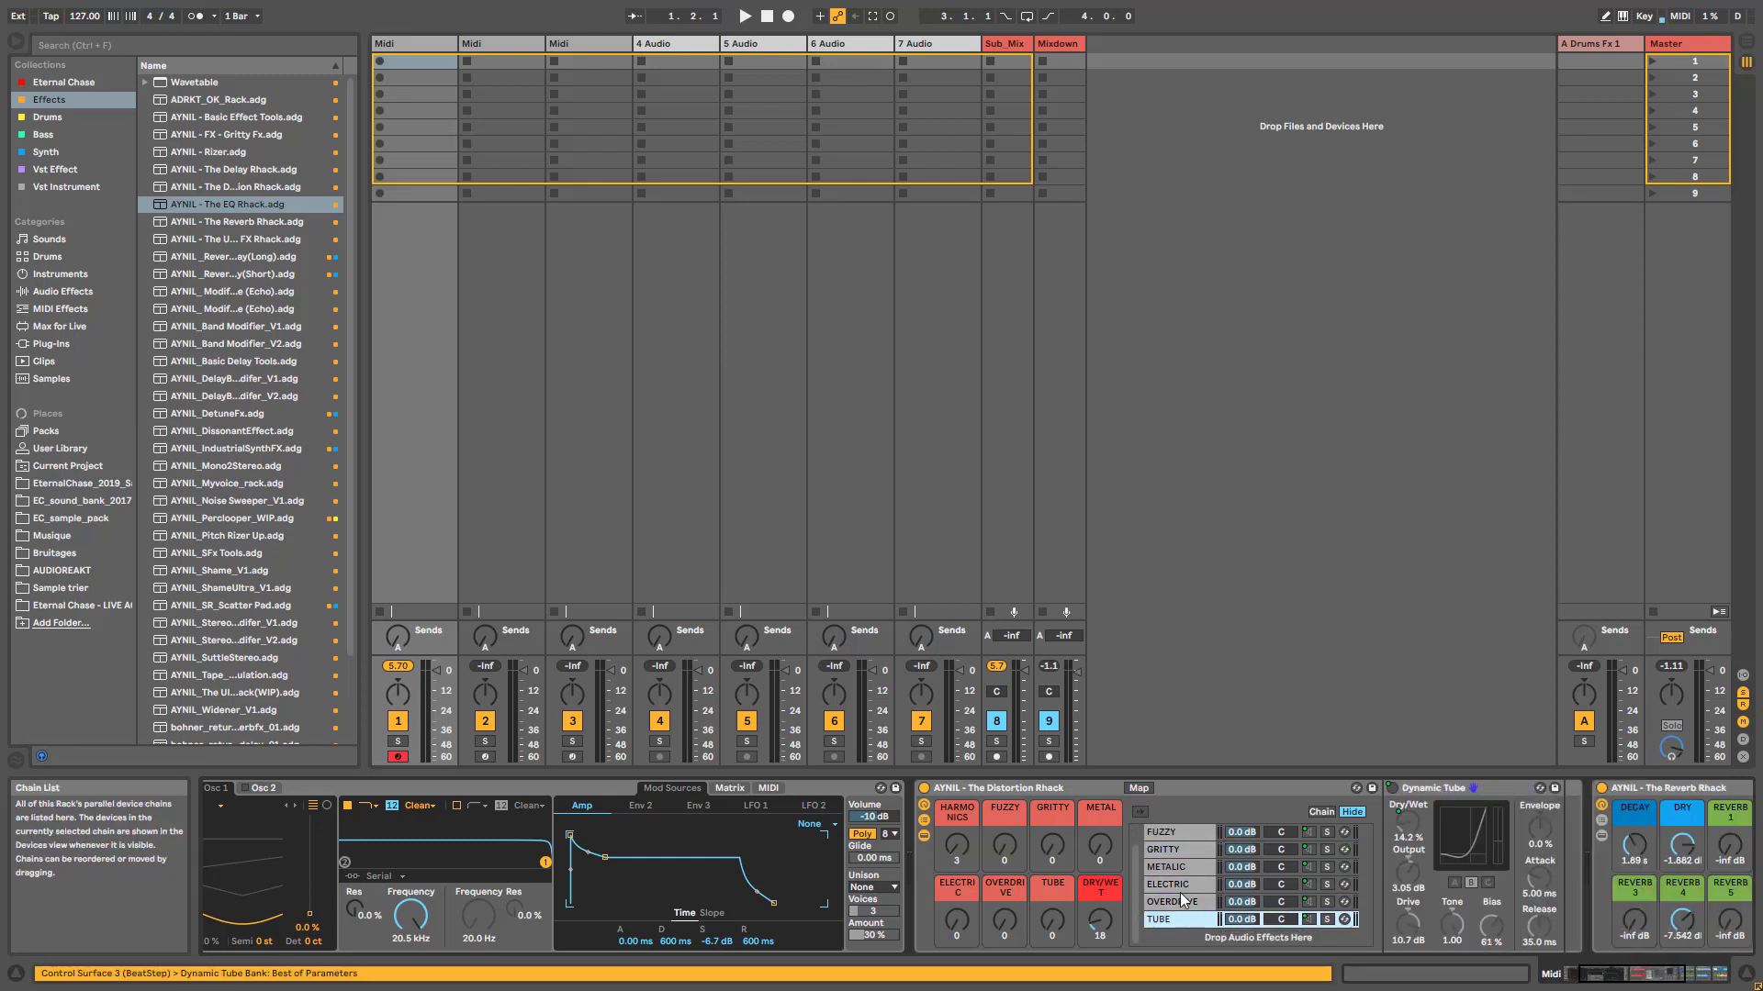
scroll(1177, 881, up, 1)
click(1182, 830)
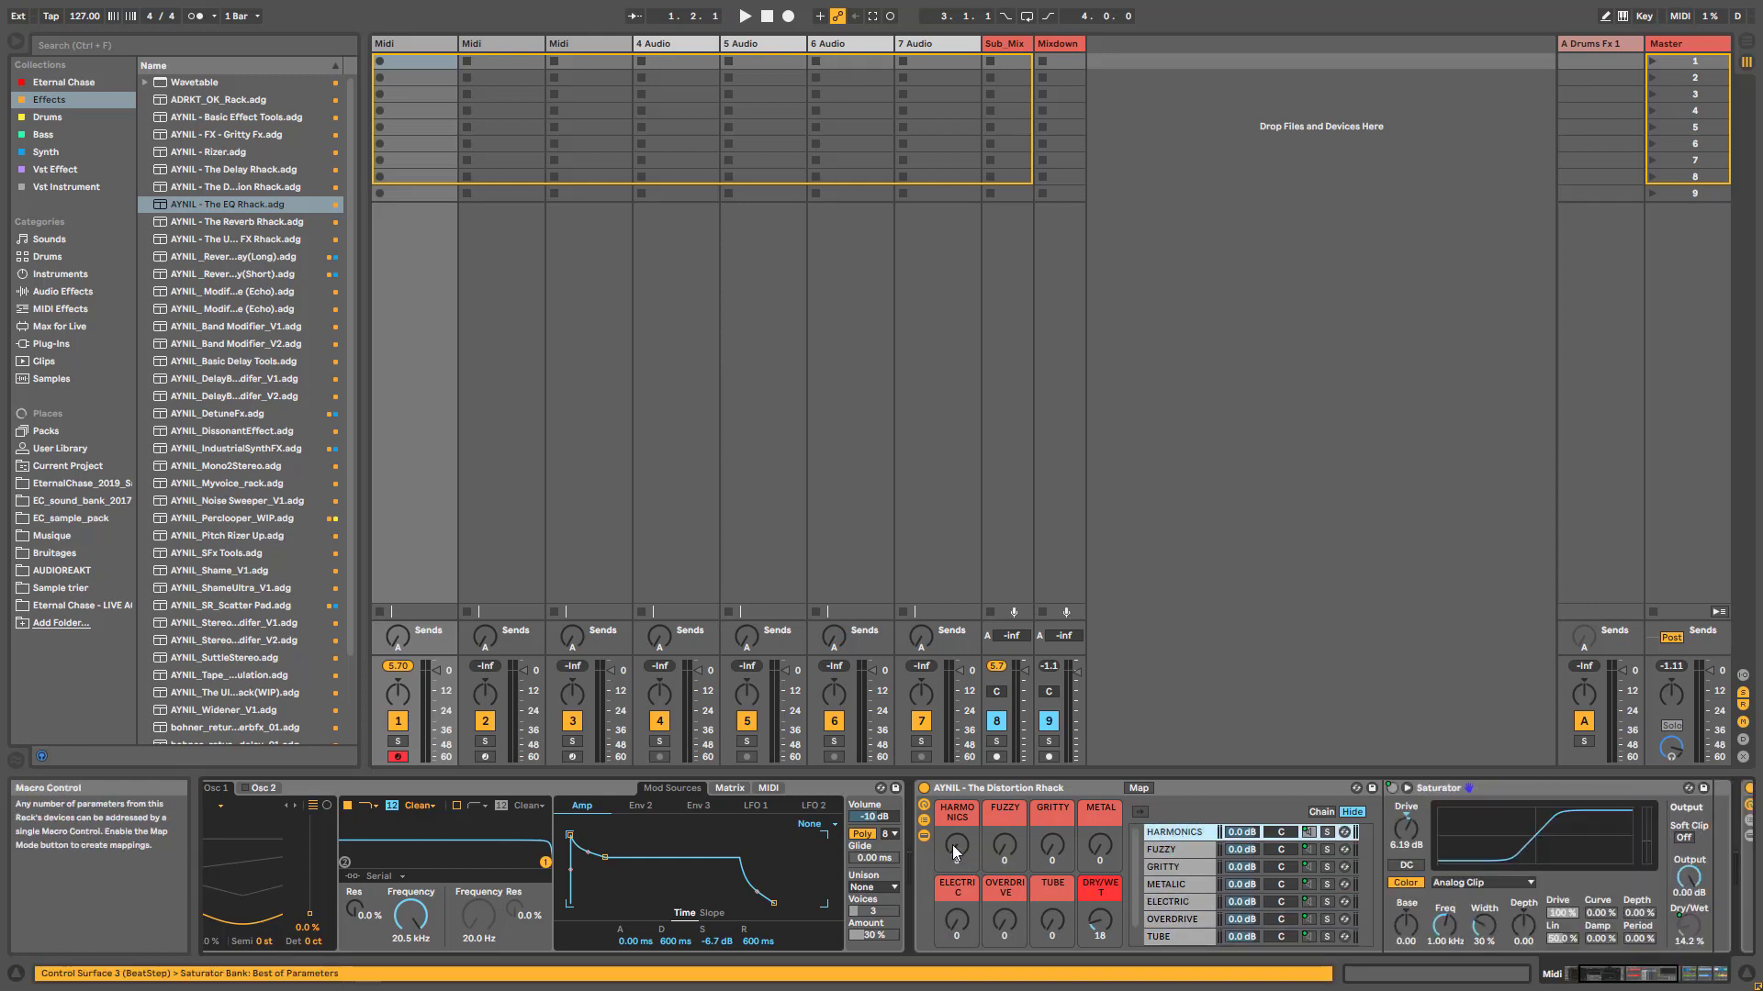
Select the FUZZY chain, lower the Distortion rack's HARMONICS macro to 0 and raise it to 8
drag(952, 846, 952, 842)
drag(1093, 923, 1093, 973)
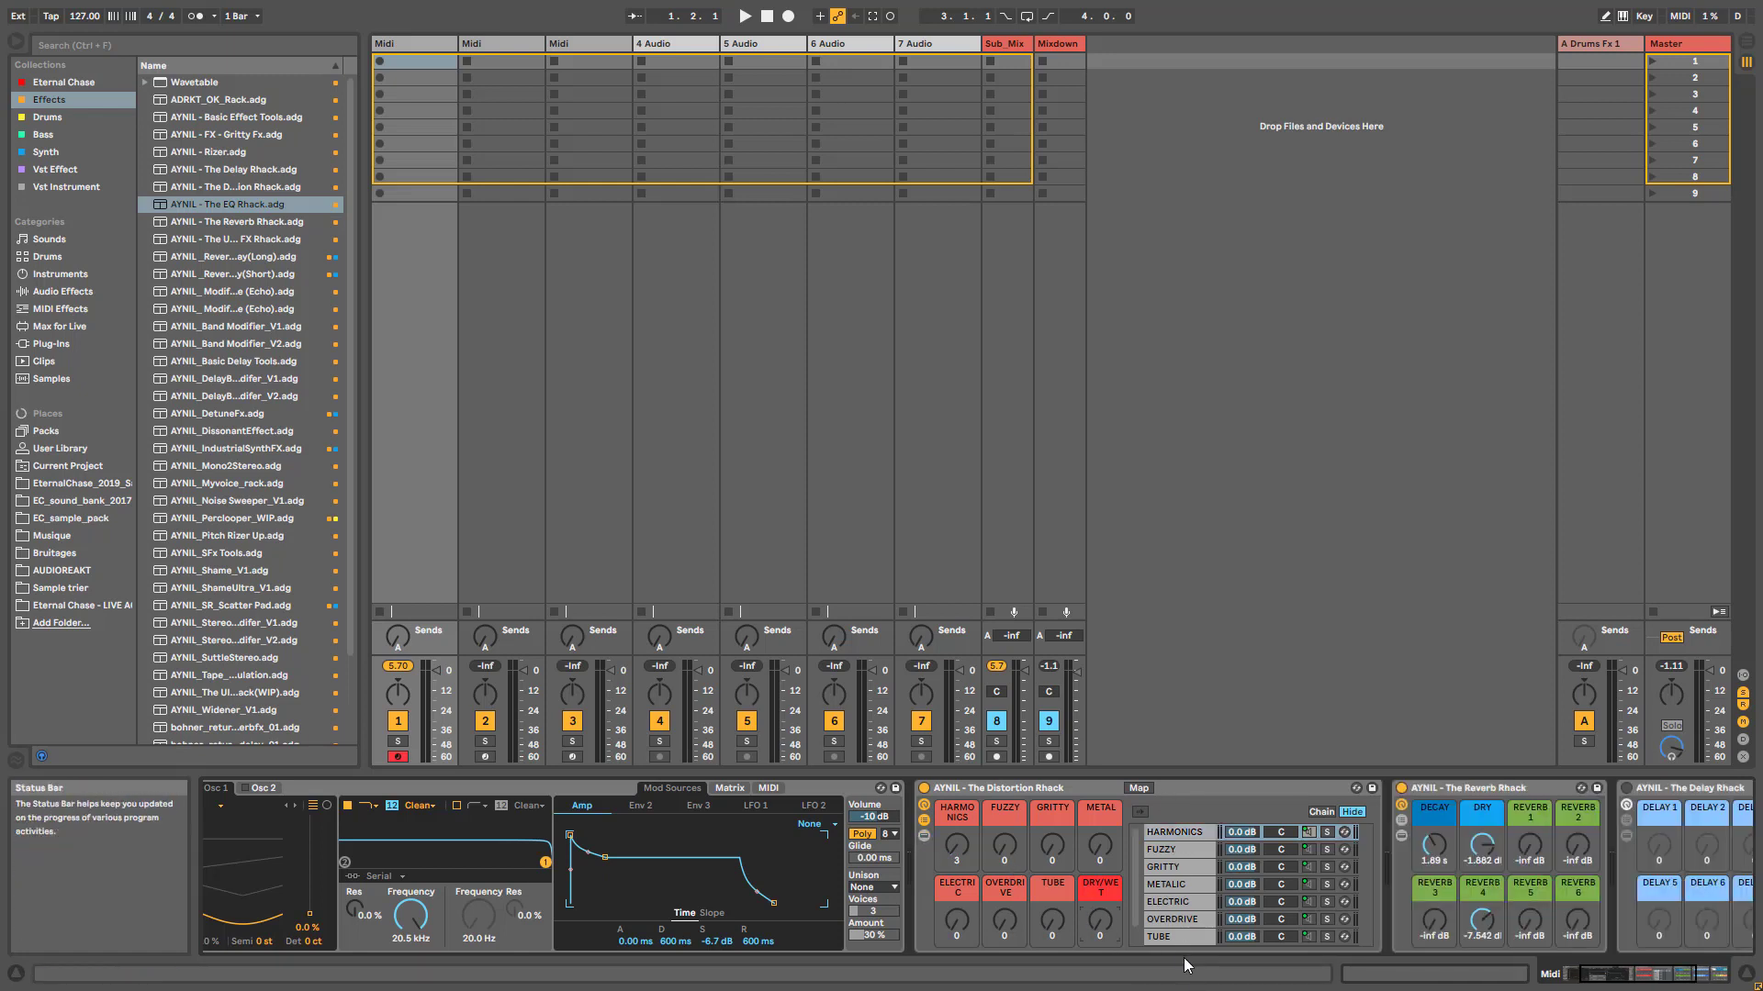
click(1175, 851)
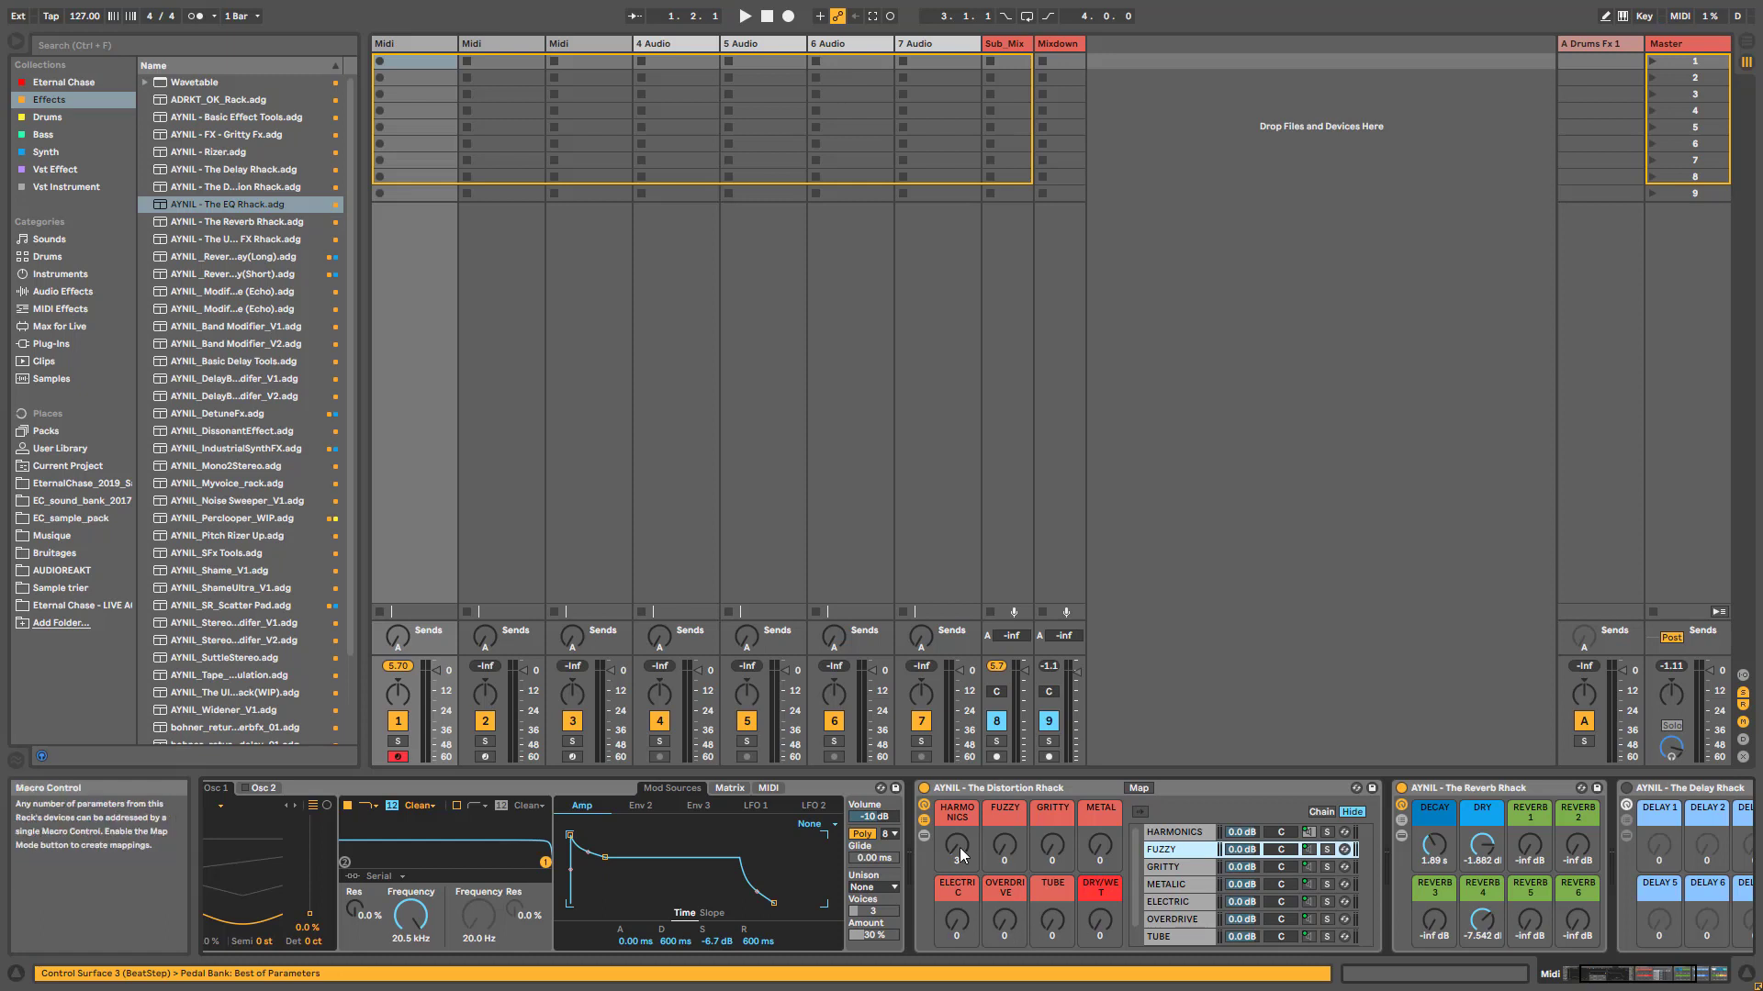
drag(961, 854, 961, 868)
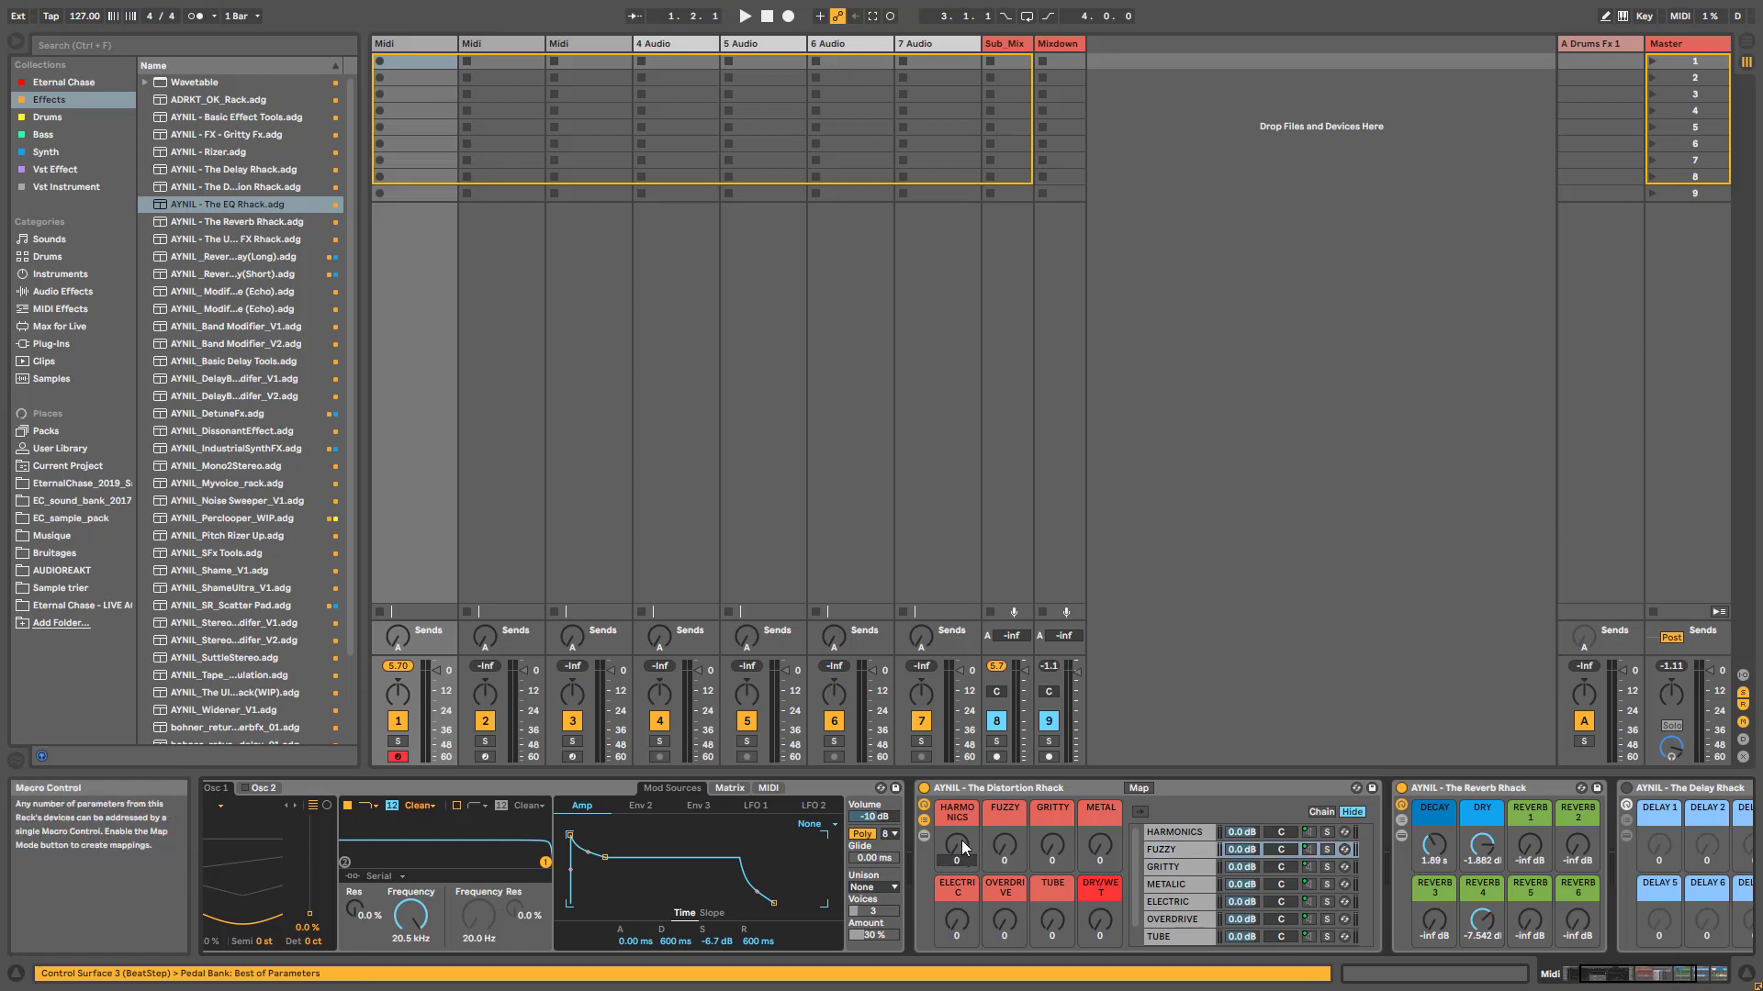
drag(960, 850, 960, 832)
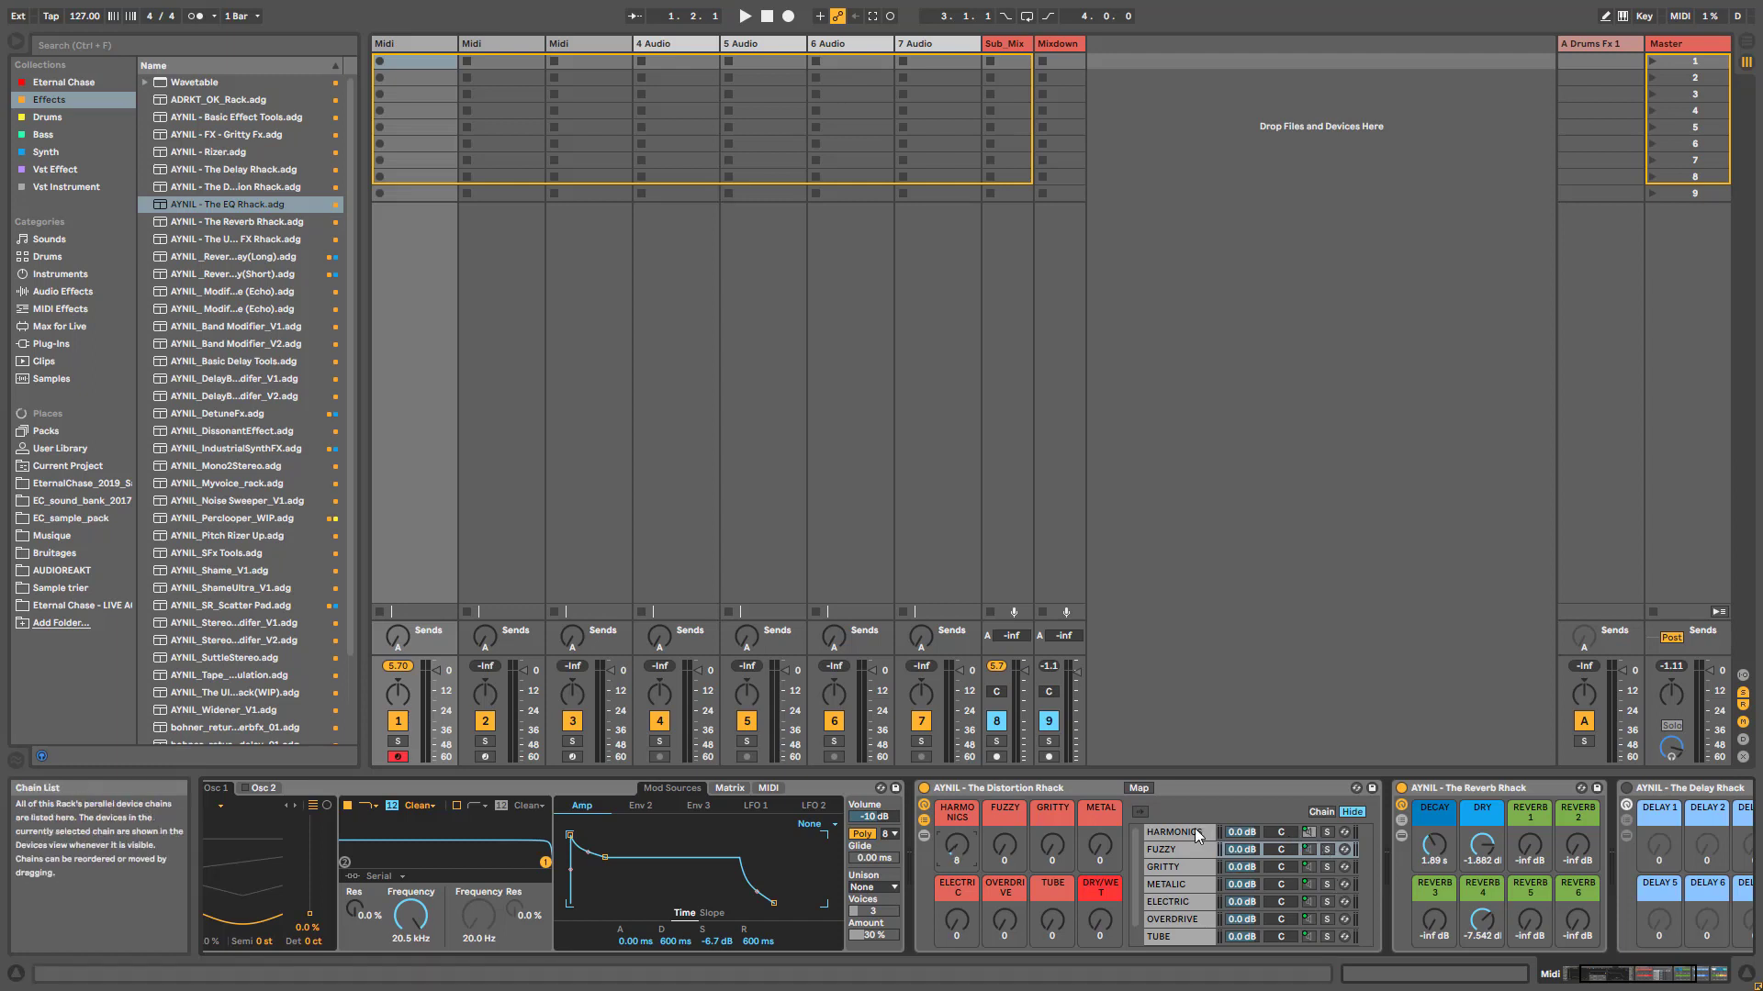
Display the HARMONICS chain's Saturator and turn the HARMONICS macro back down
click(1344, 835)
double_click(1164, 831)
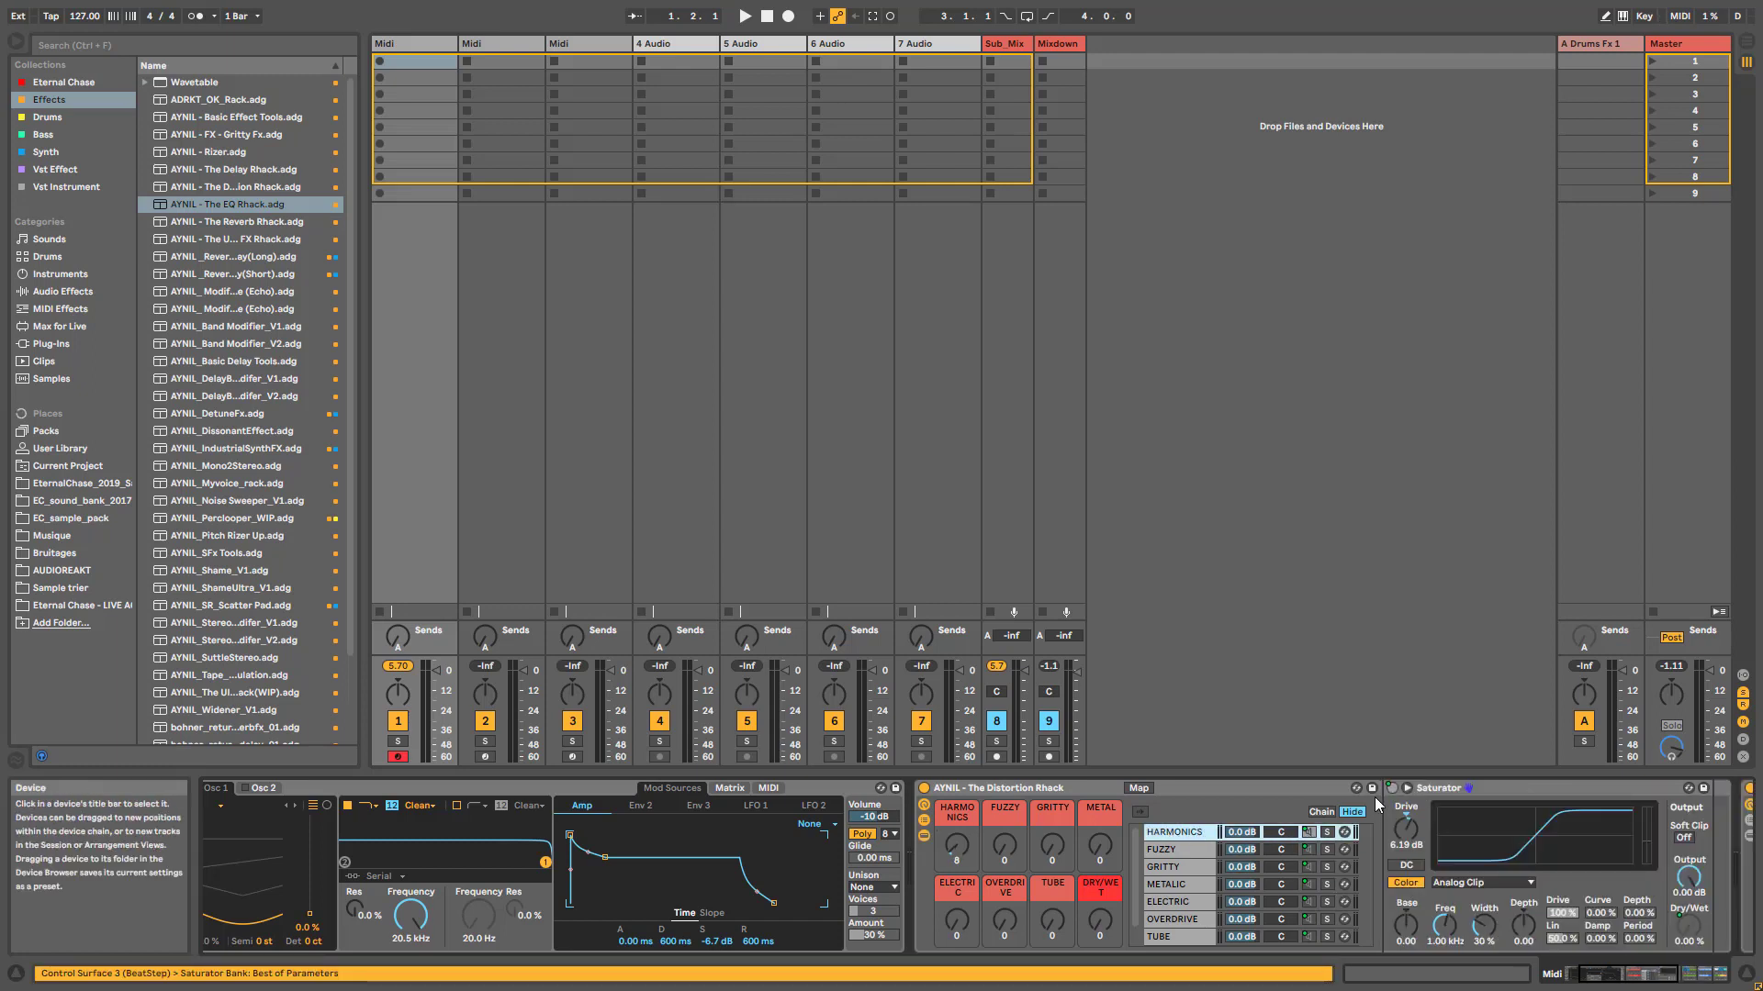
mouse_move(973, 845)
mouse_down()
mouse_move(973, 882)
mouse_move(973, 735)
mouse_move(973, 861)
mouse_up()
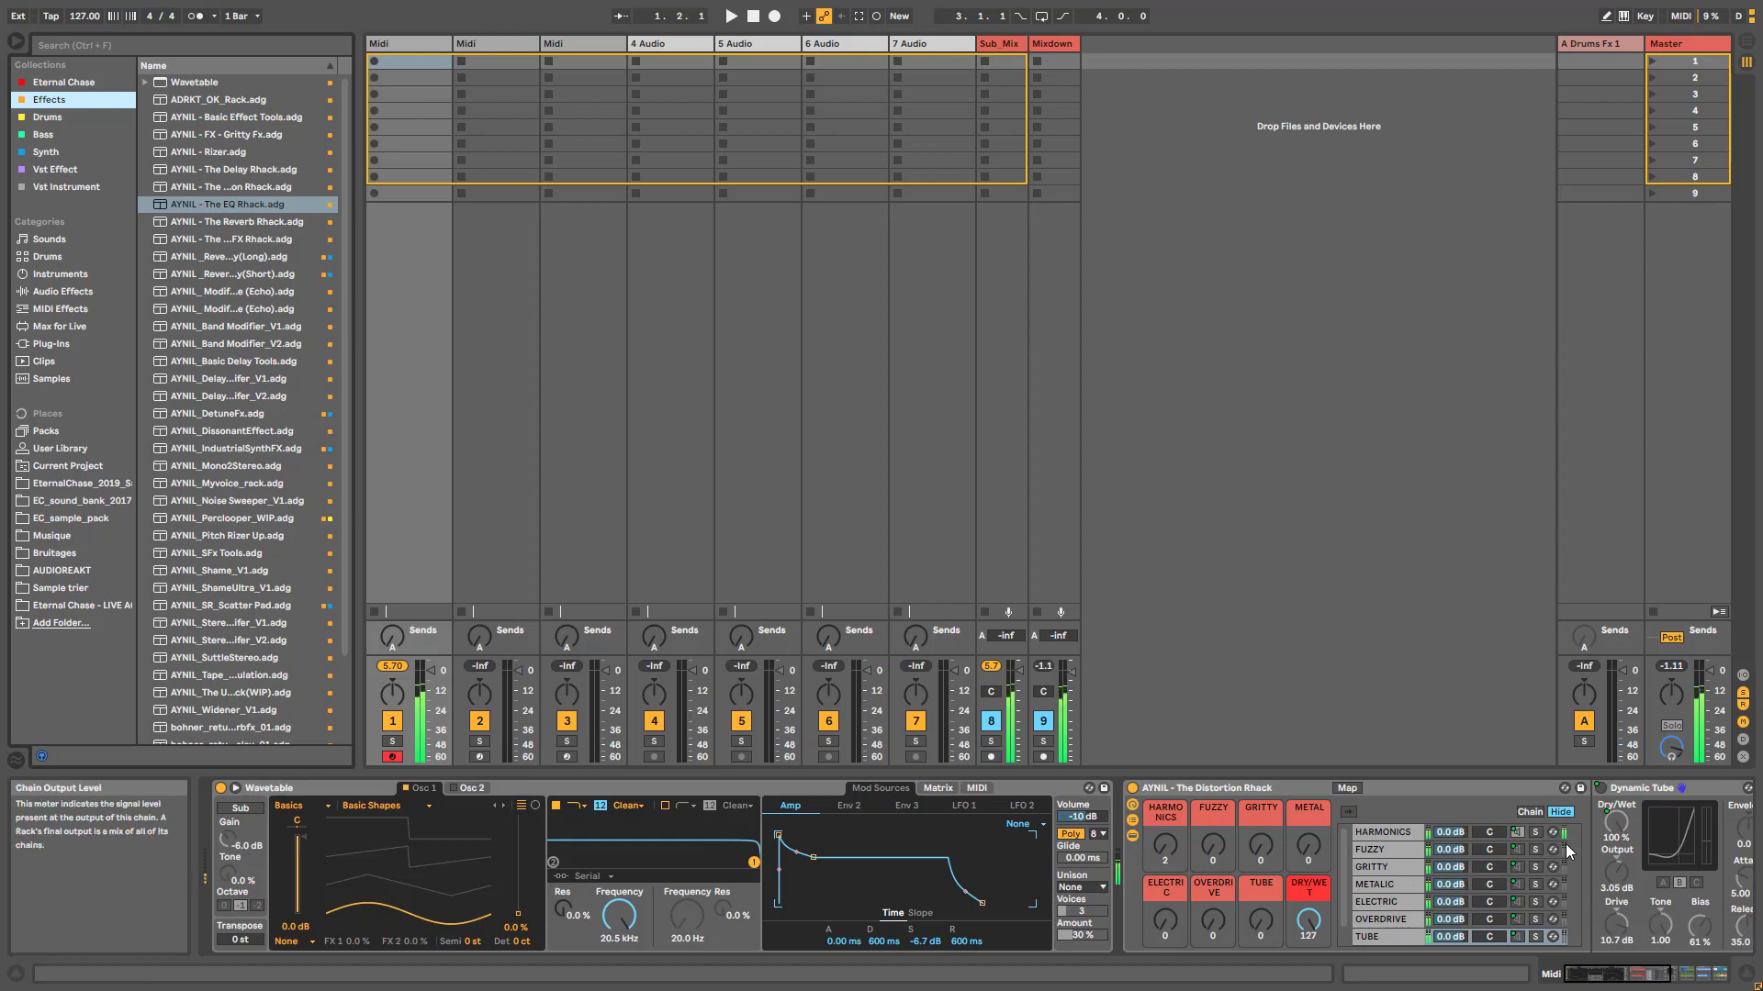
Raise the Distortion rack's FUZZY macro to 25 and OVERDRIVE macro to 17, with the HARMONICS macro at 0
click(1527, 865)
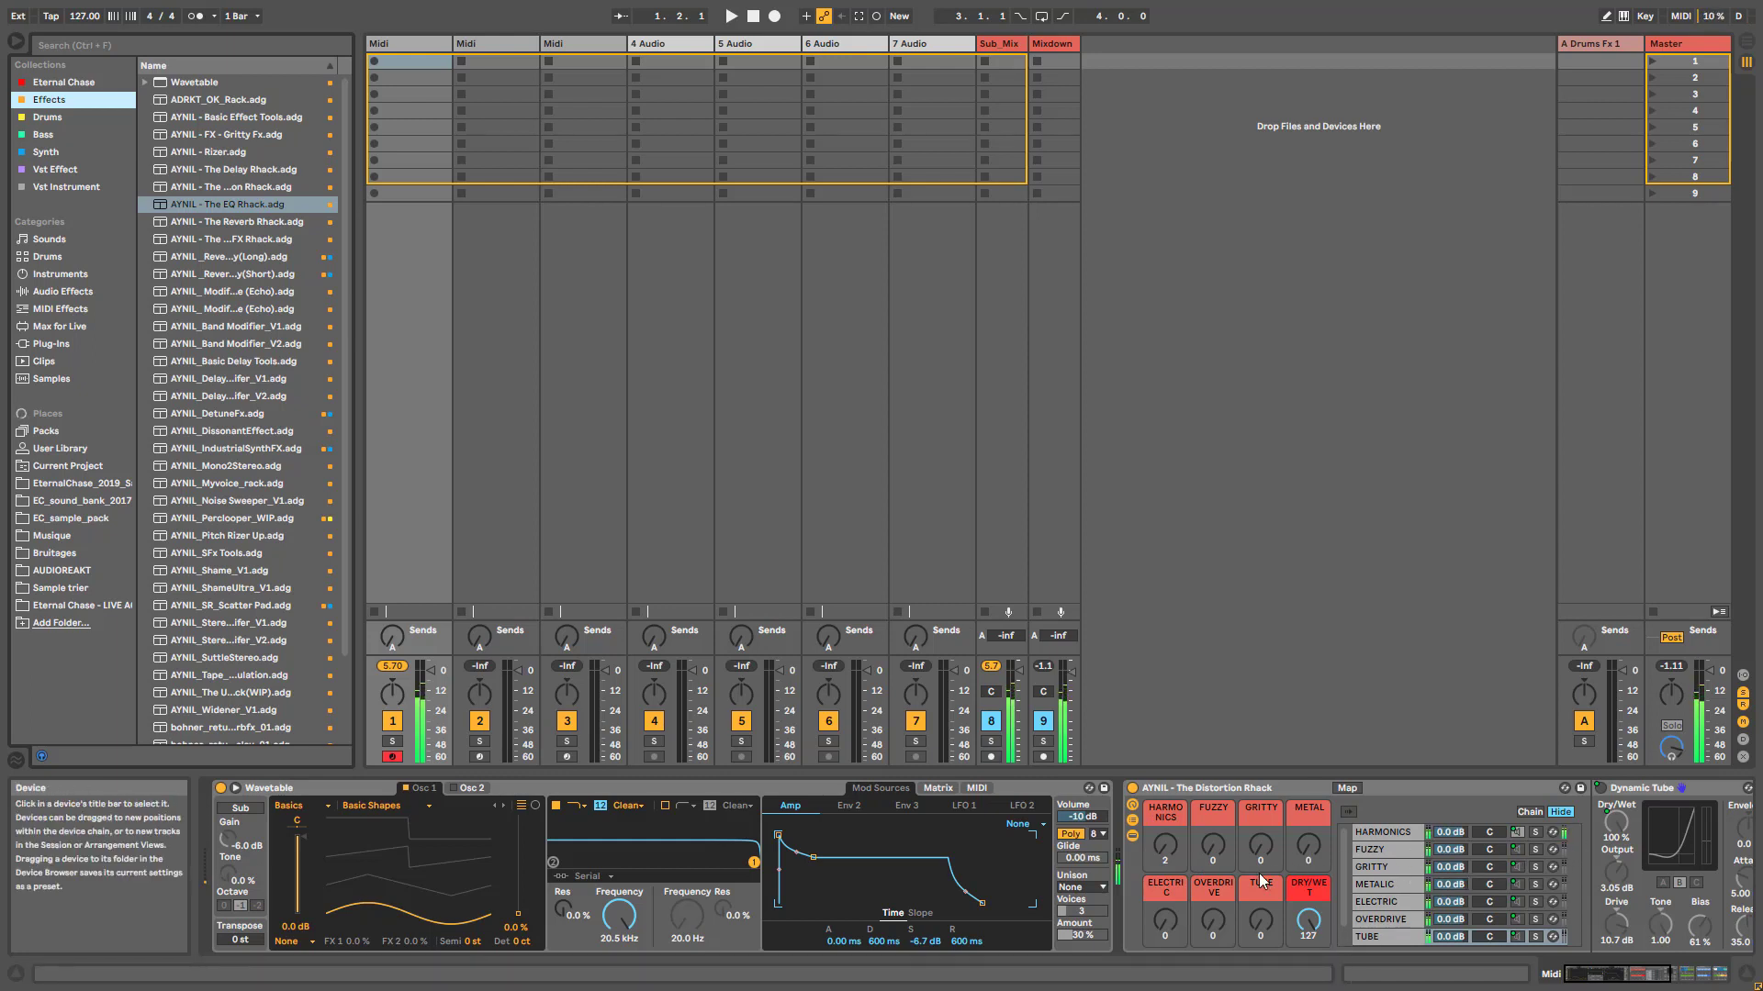
drag(1218, 858, 1218, 833)
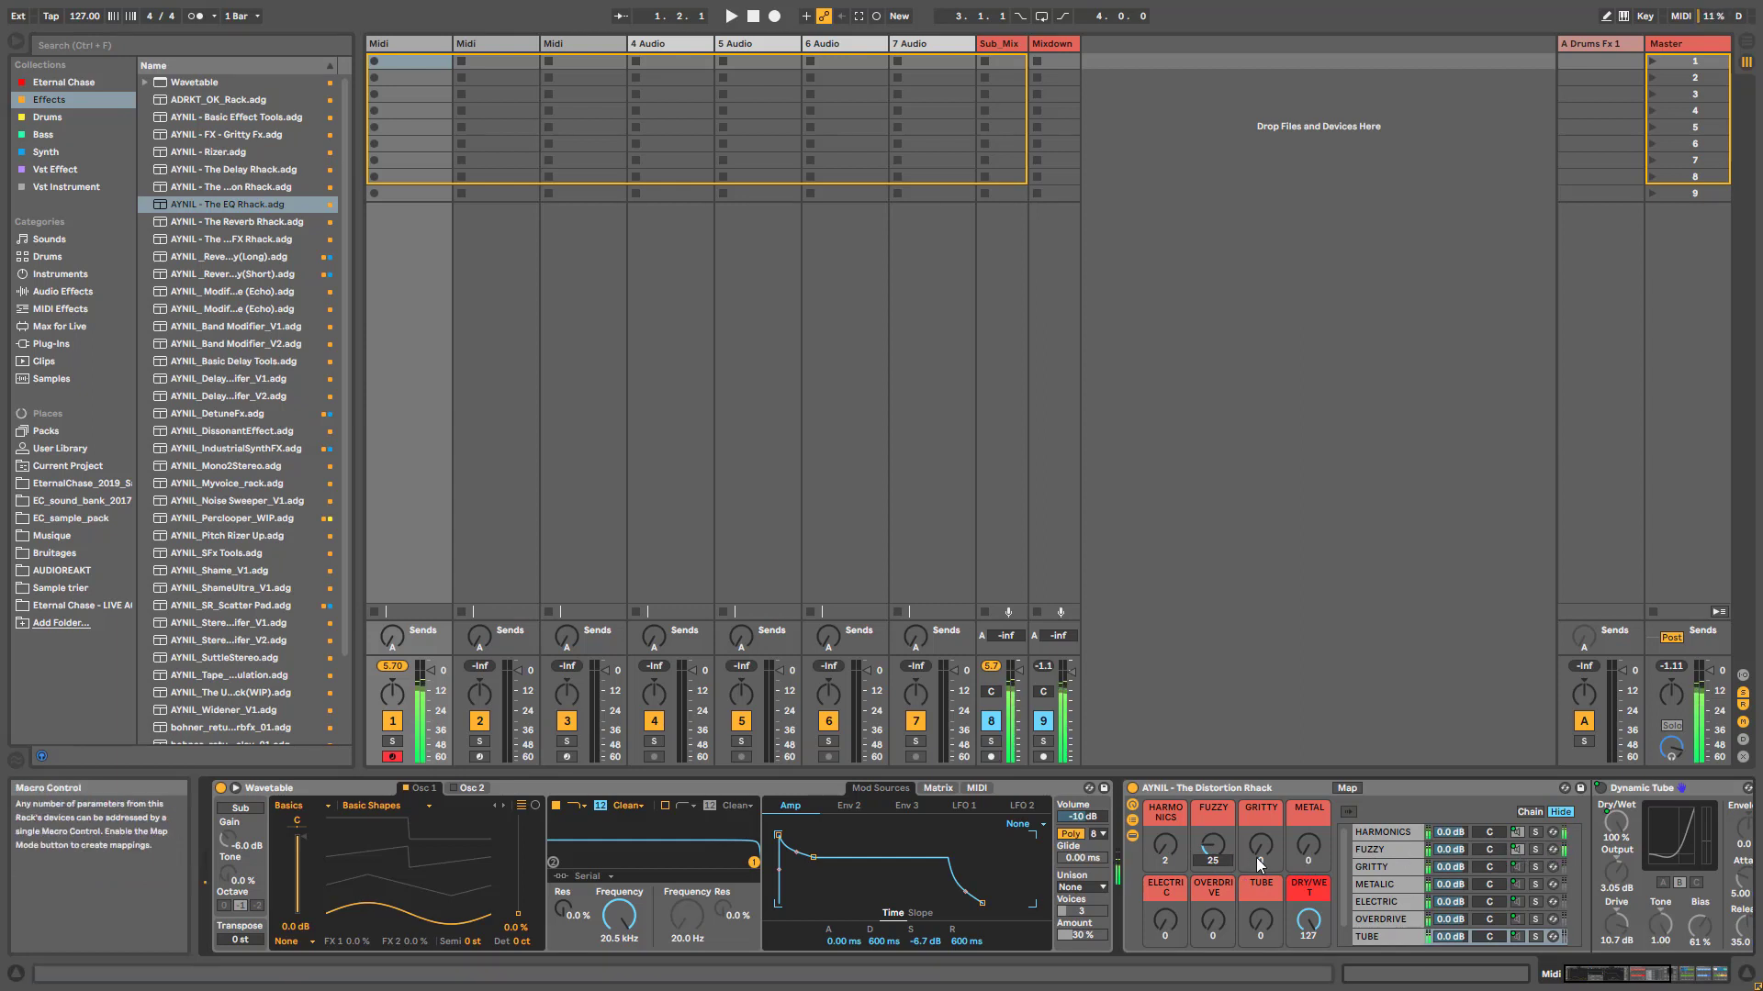
drag(1216, 934, 1216, 918)
click(1168, 851)
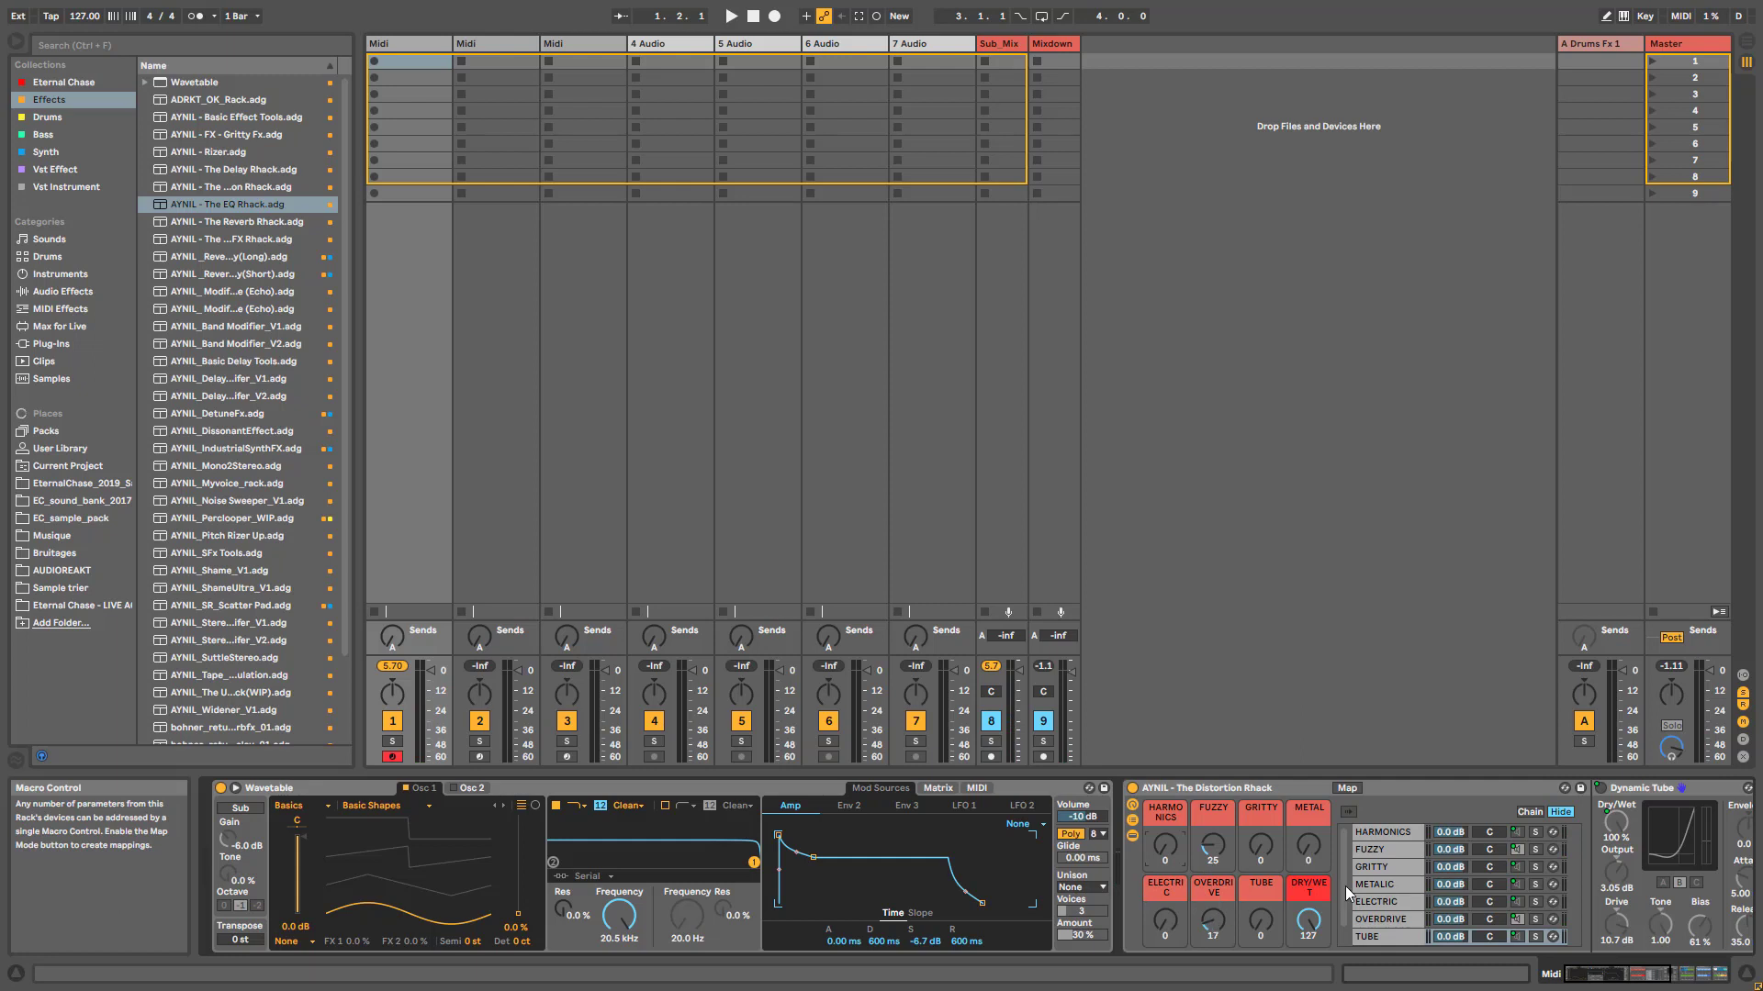
Reset the Distortion rack's OVERDRIVE and FUZZY macros to 0
click(1213, 936)
drag(1221, 852, 1220, 872)
double_click(1214, 852)
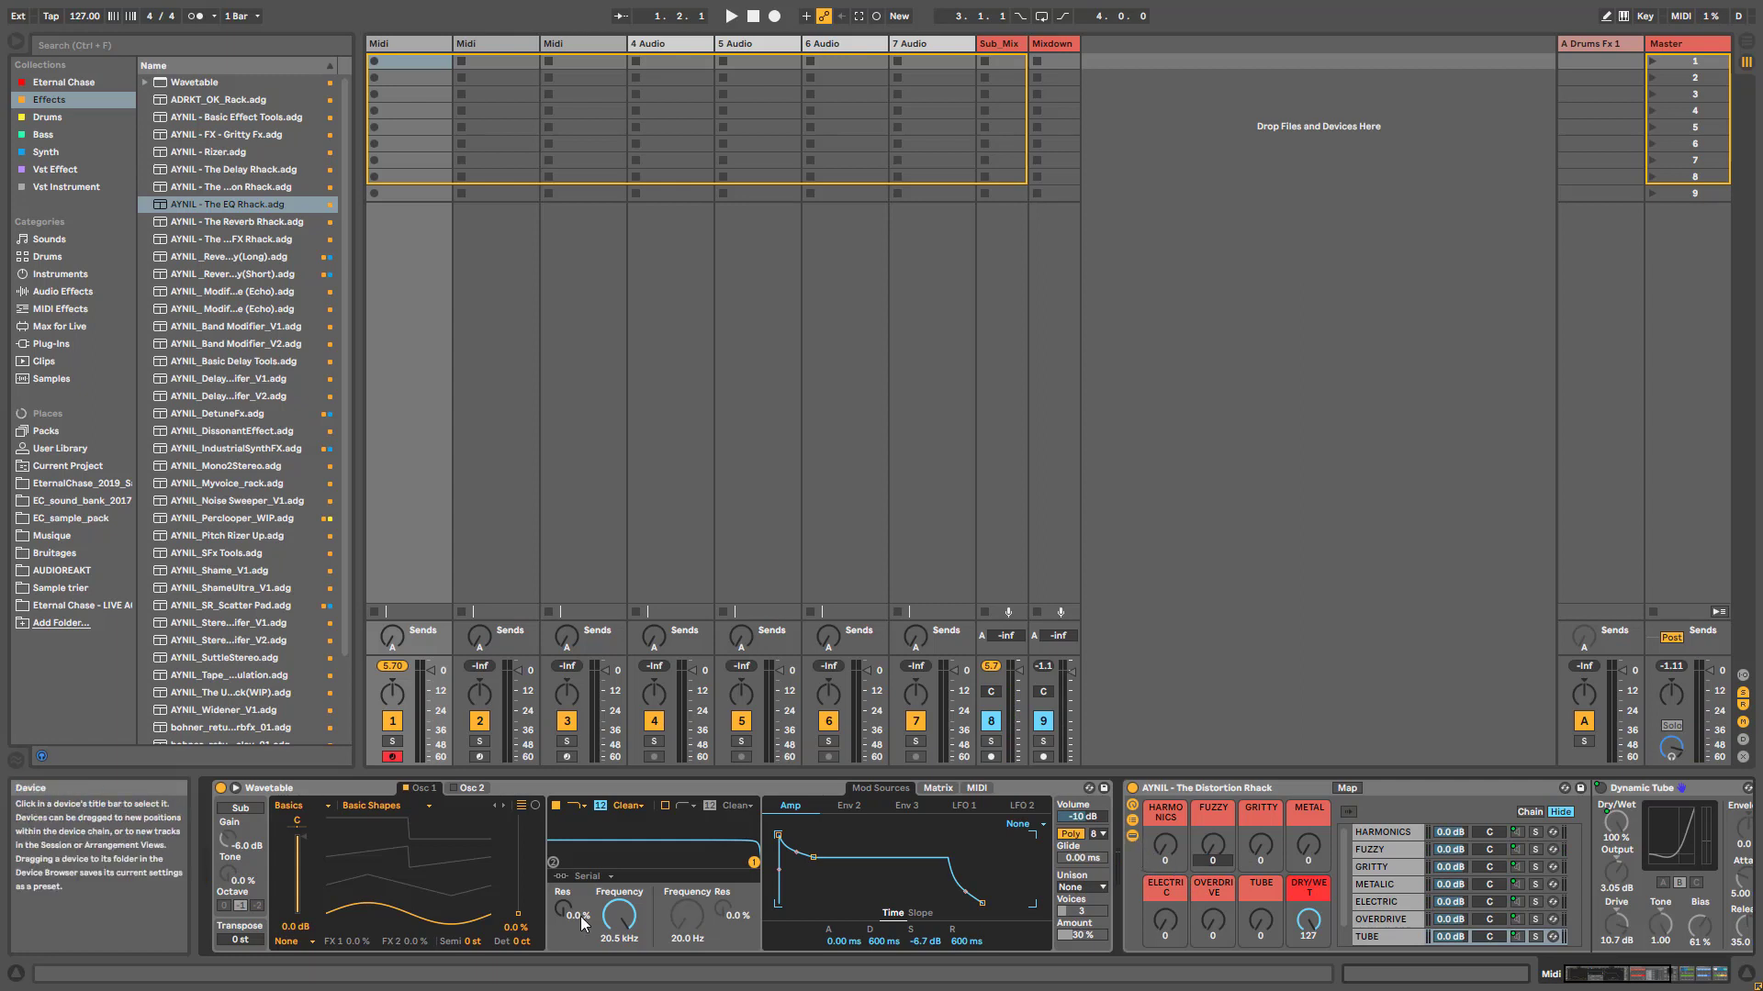
Set the HARMONICS macro to 1 and display the Saturator in the HARMONICS chain
drag(1164, 856, 1164, 853)
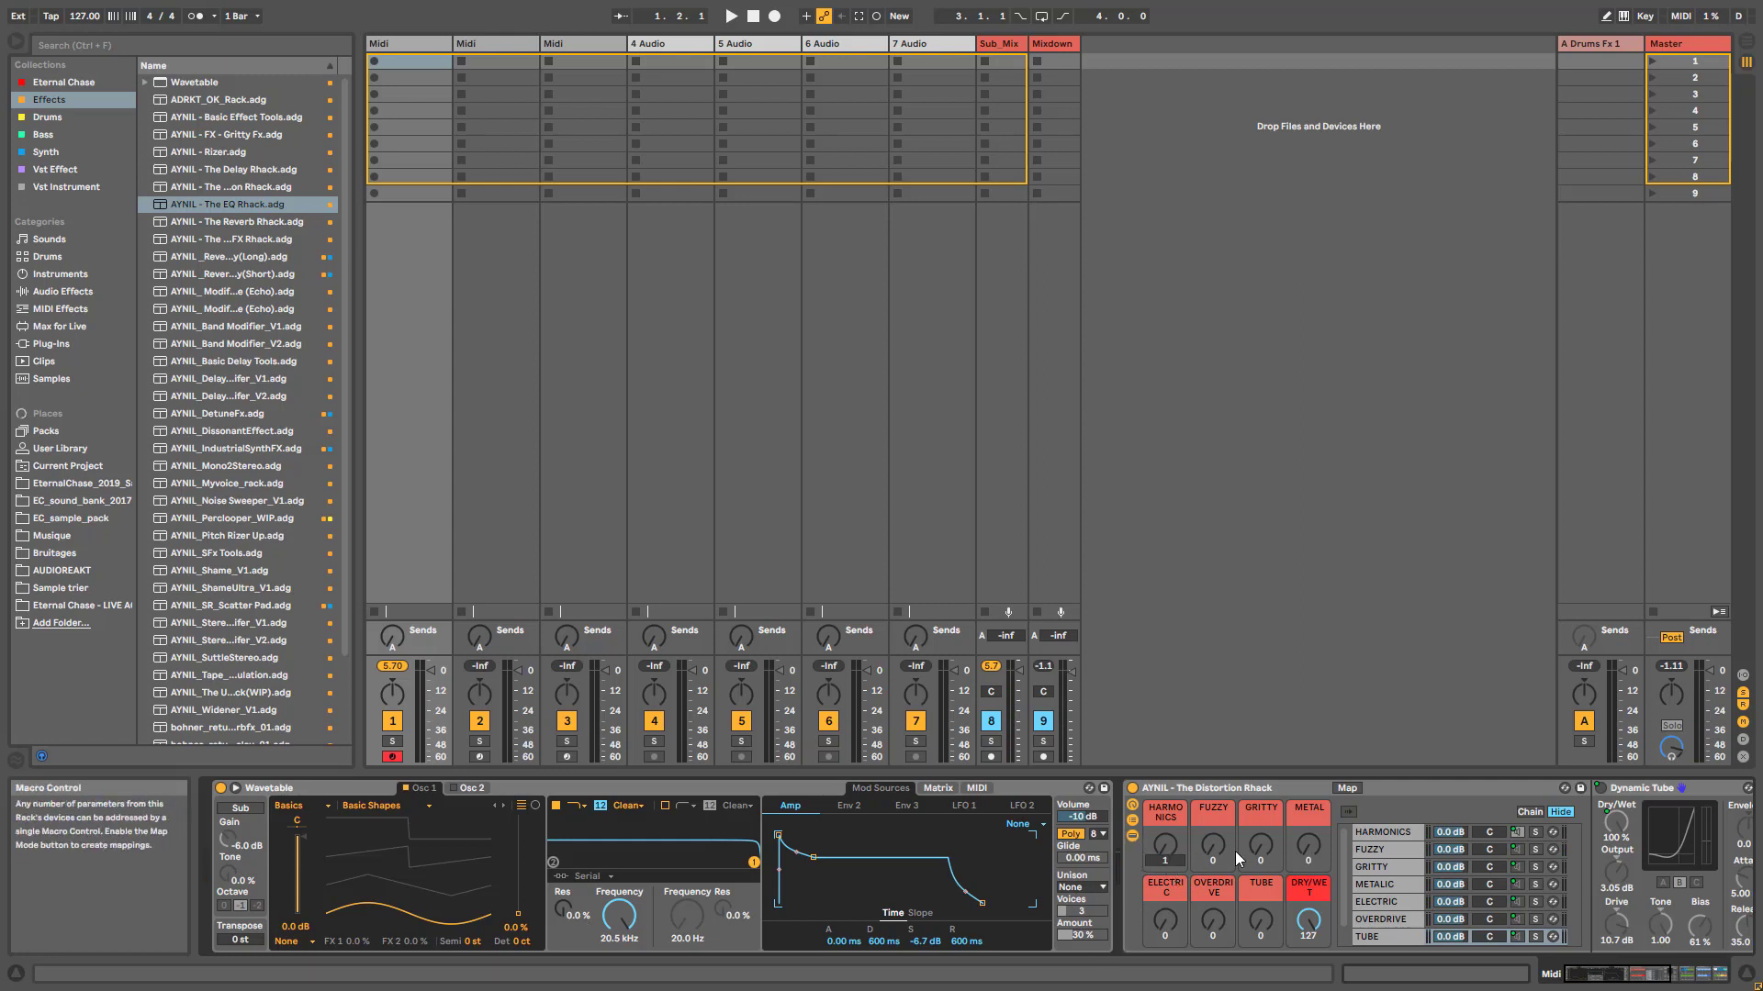
click(1373, 834)
click(1648, 978)
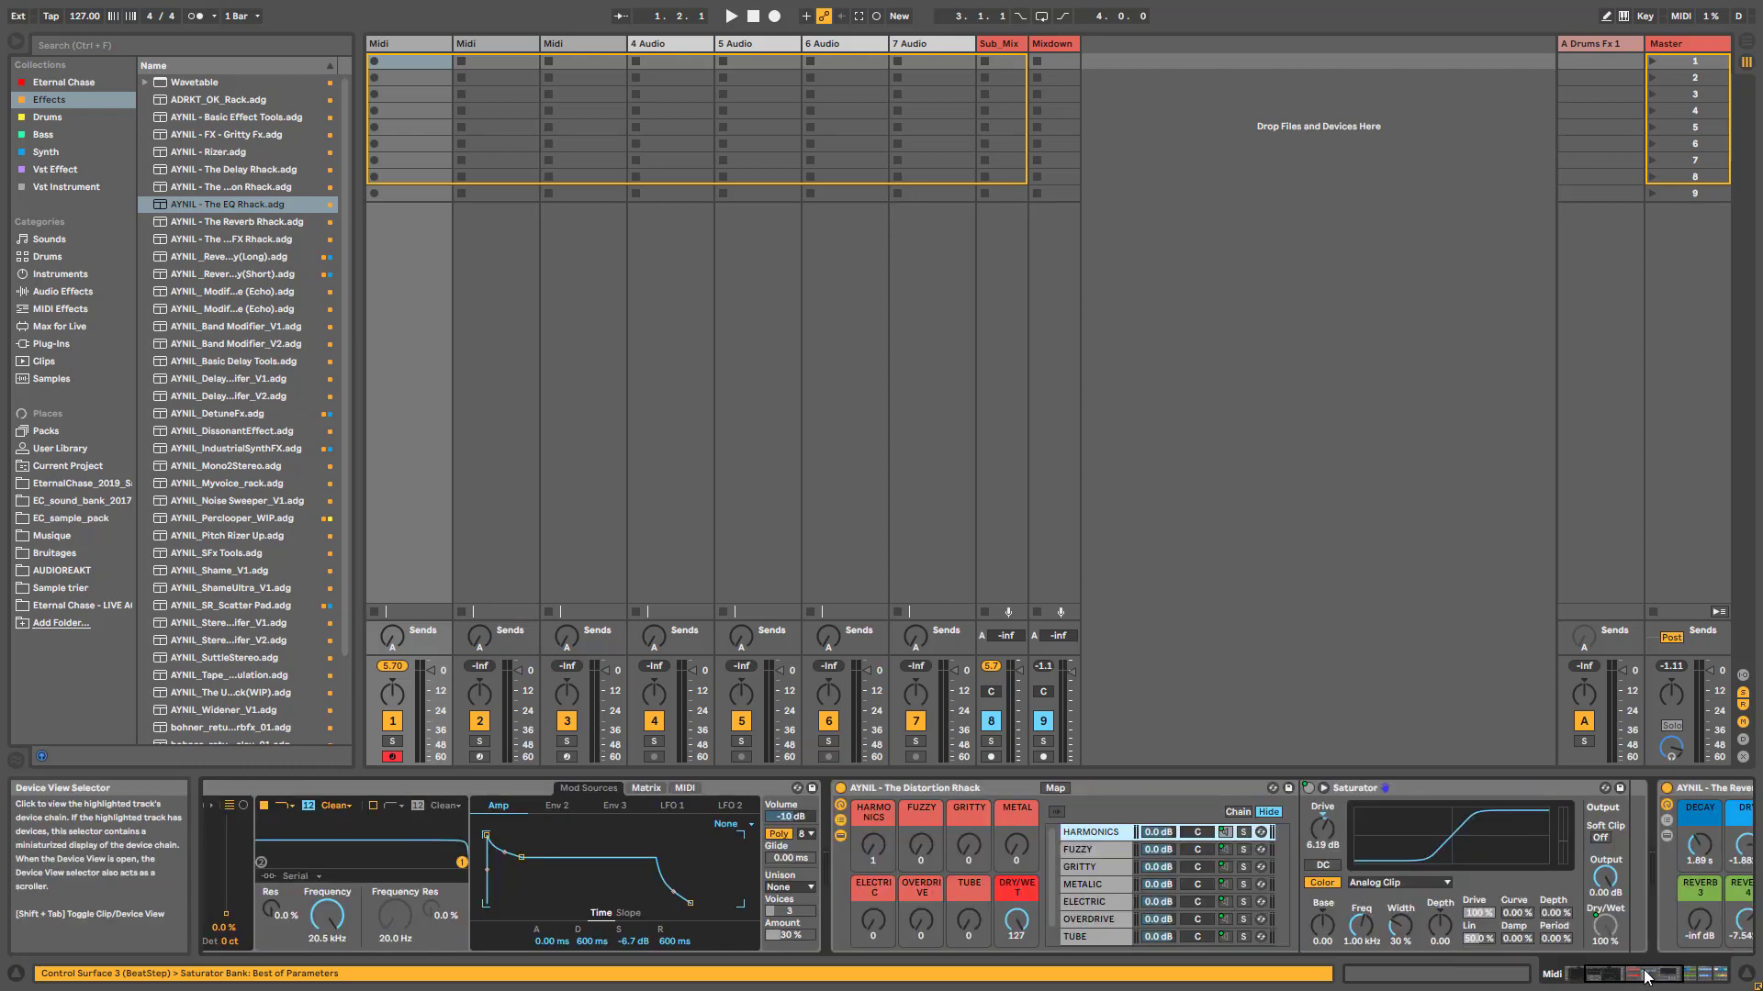
drag(1647, 977, 1634, 981)
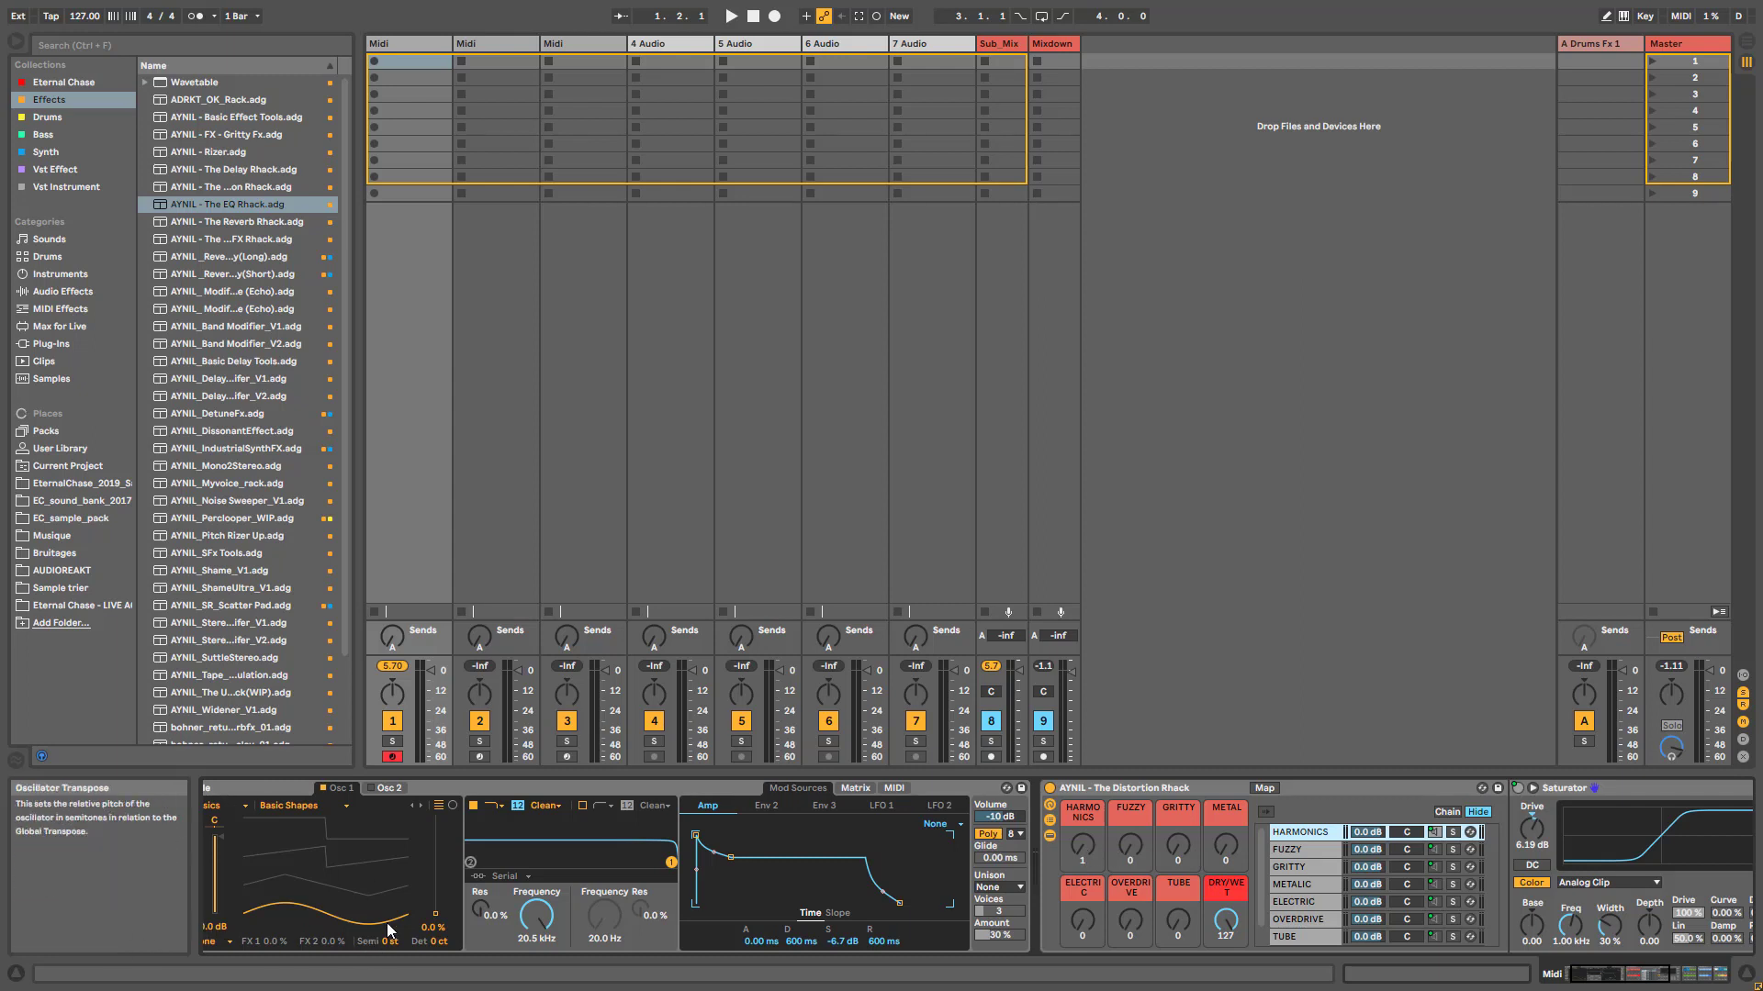
Set the Wavetable oscillator 1 wave position to 67% and compare the Distortion rack's DRY/WET macro at 0 and 127
drag(435, 915, 441, 860)
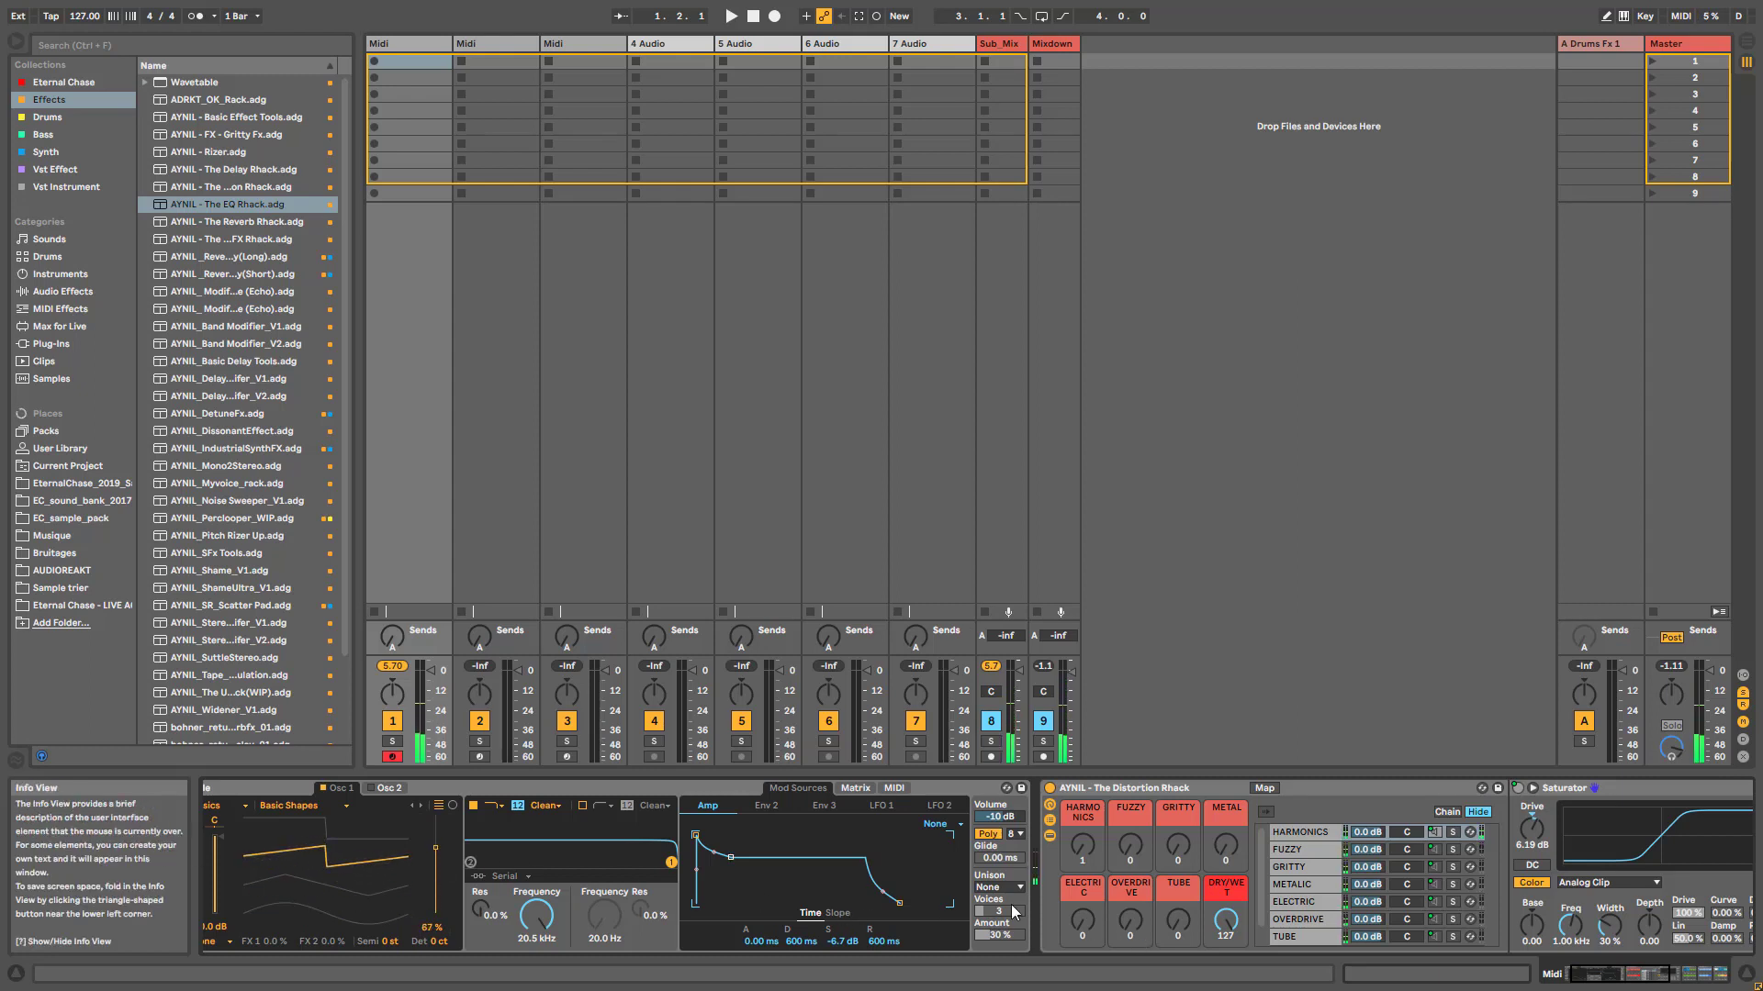
drag(1225, 921, 1225, 982)
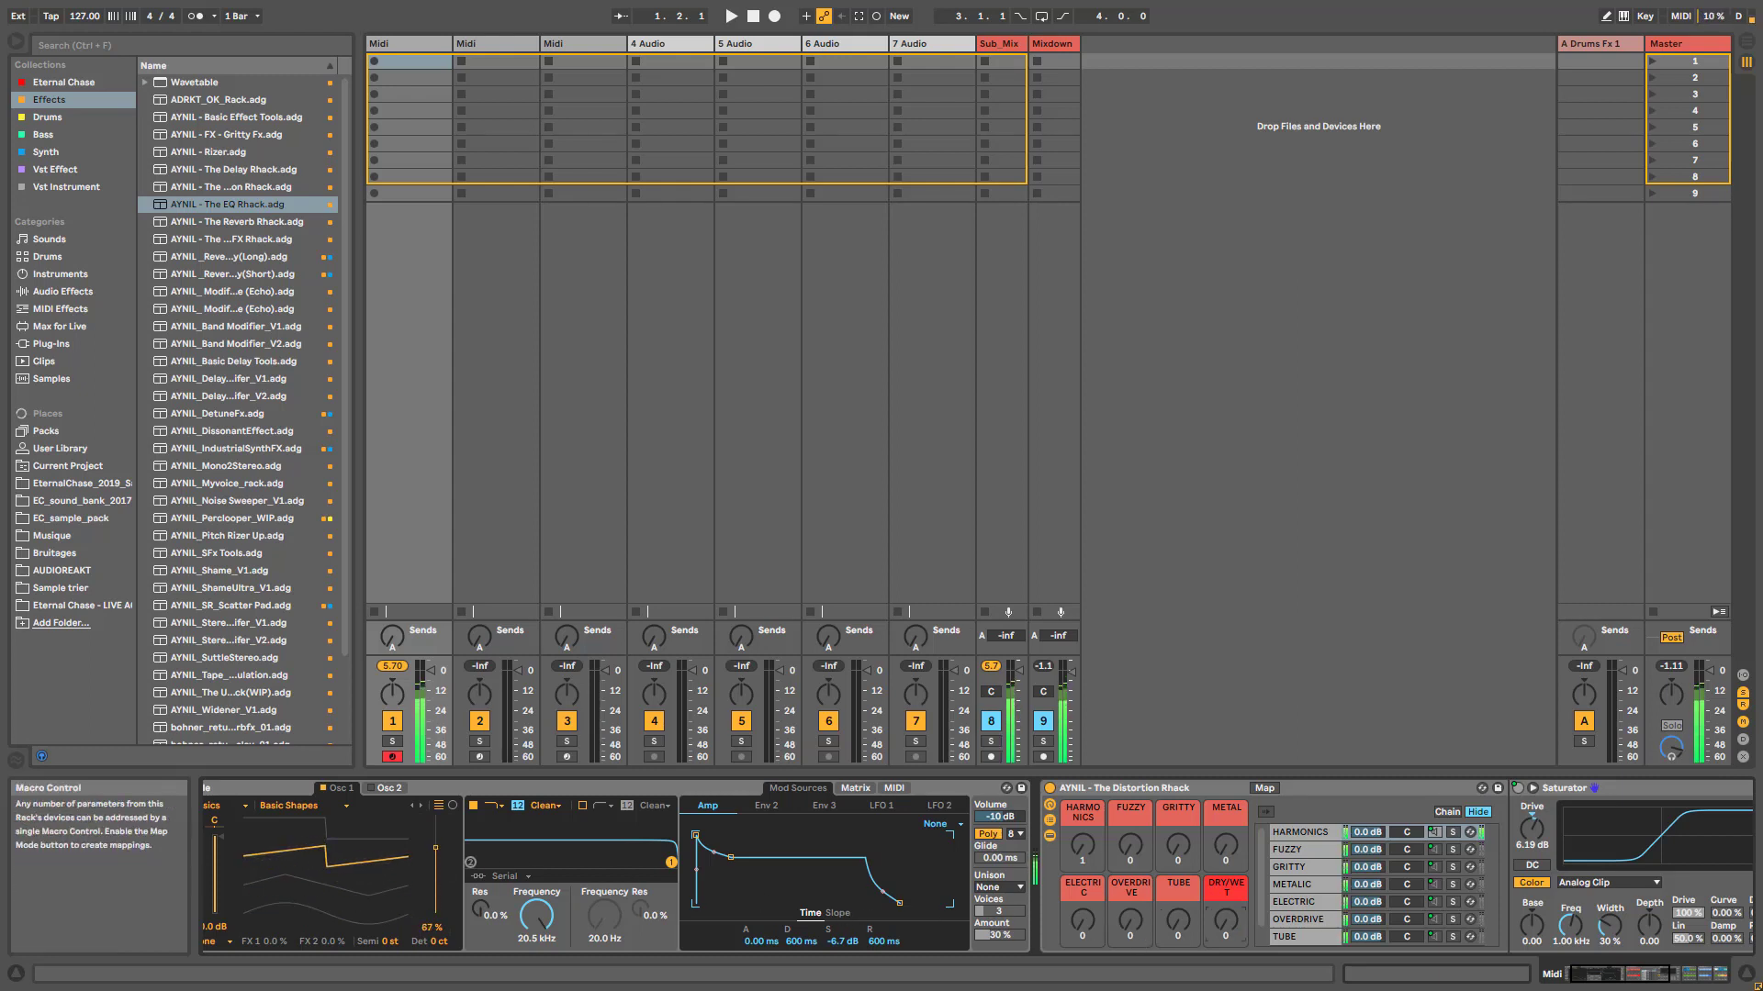
drag(1225, 921, 1225, 826)
mouse_move(1227, 918)
mouse_down()
mouse_move(1226, 949)
mouse_move(1226, 920)
mouse_up()
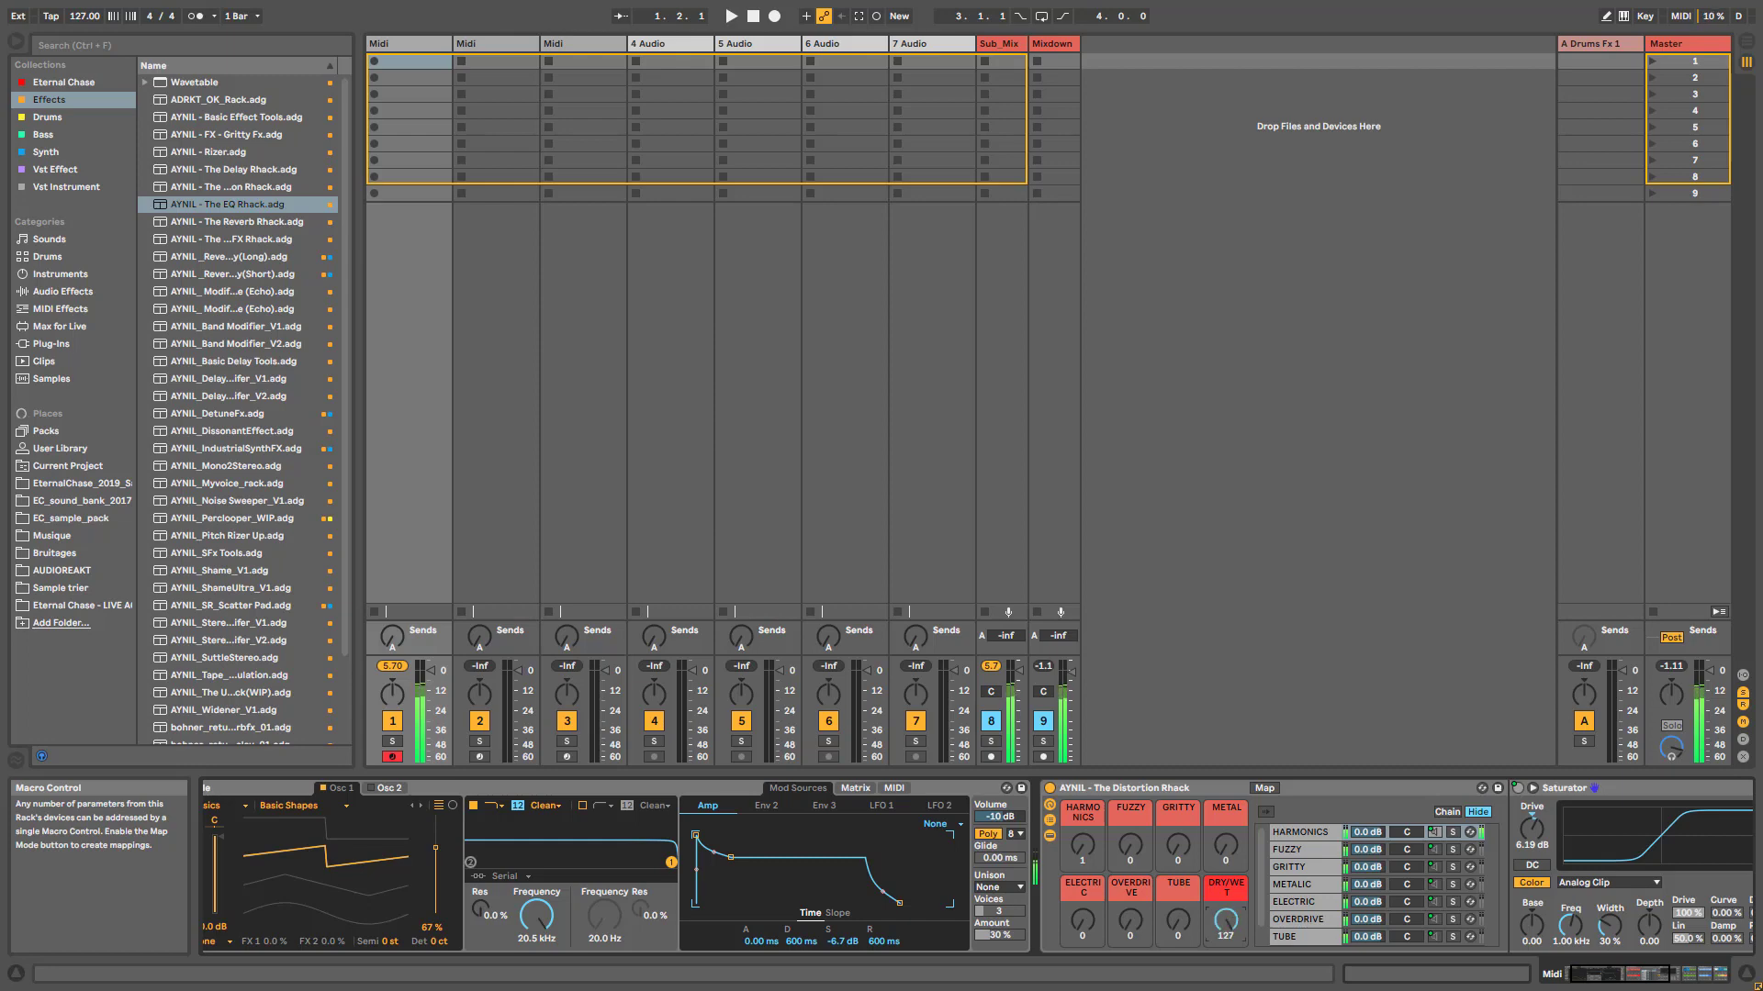
click(1646, 979)
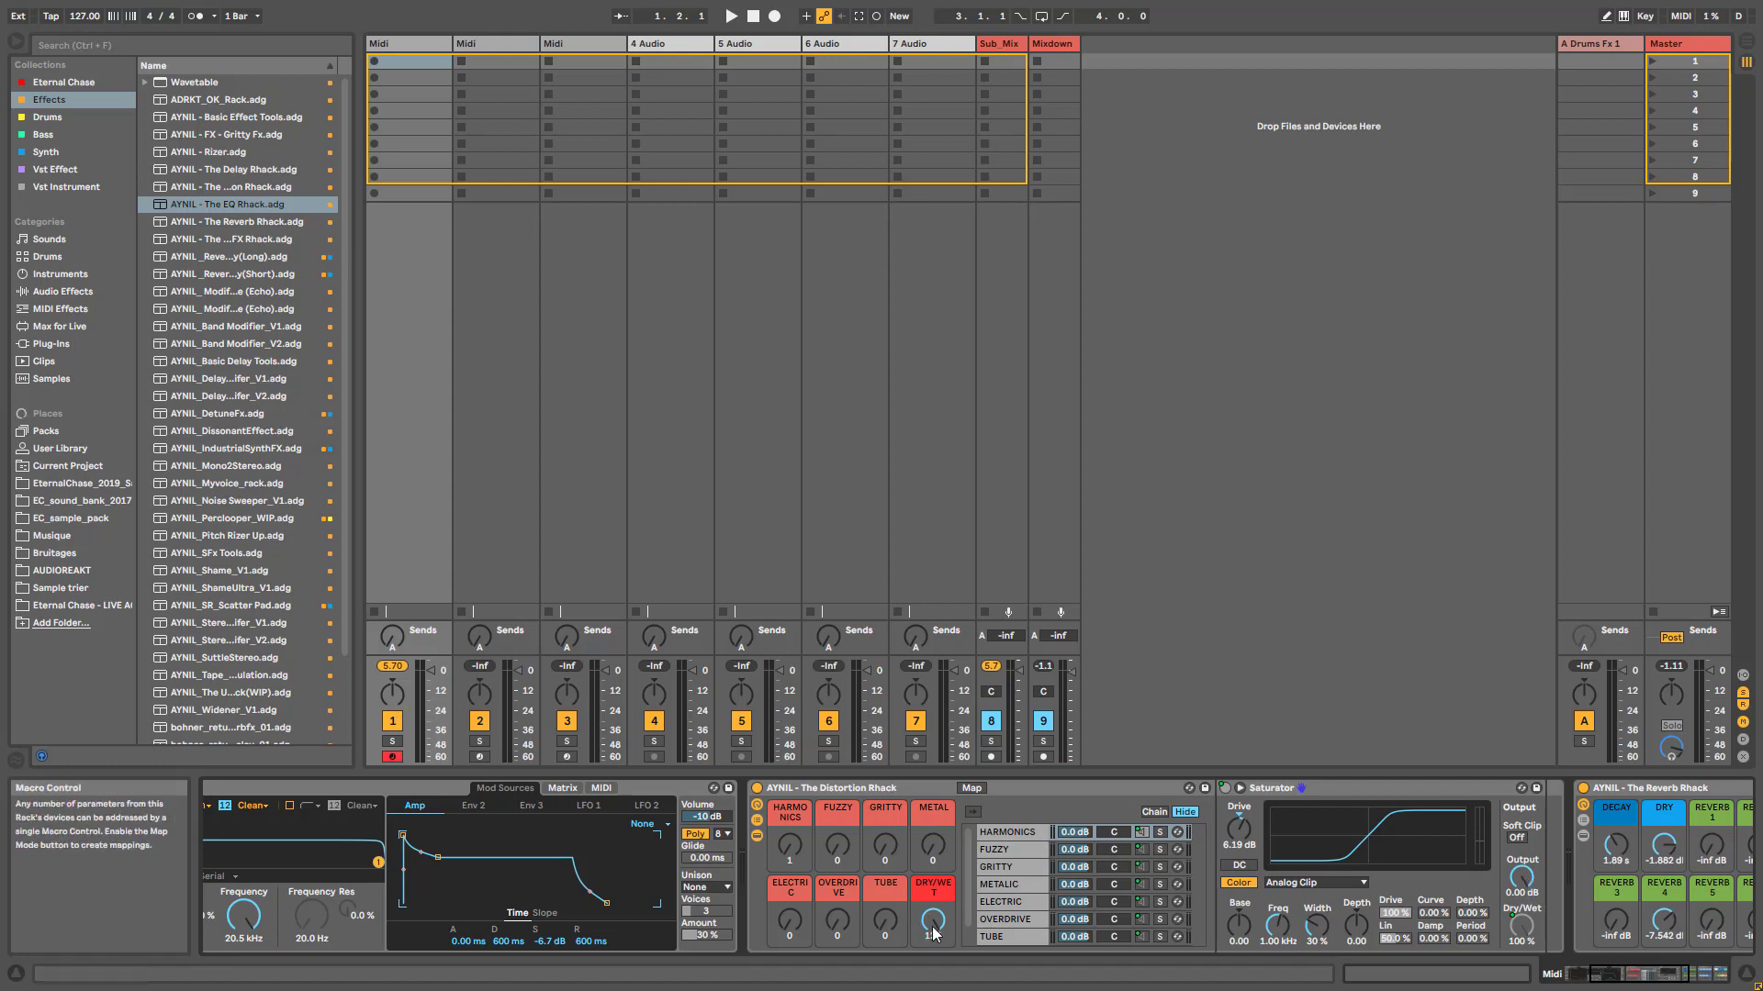
mouse_move(932, 934)
mouse_down()
mouse_move(933, 987)
mouse_move(933, 913)
mouse_up()
Display the FUZZY chain's Pedal device and set the HARMONICS macro to 0
click(1003, 850)
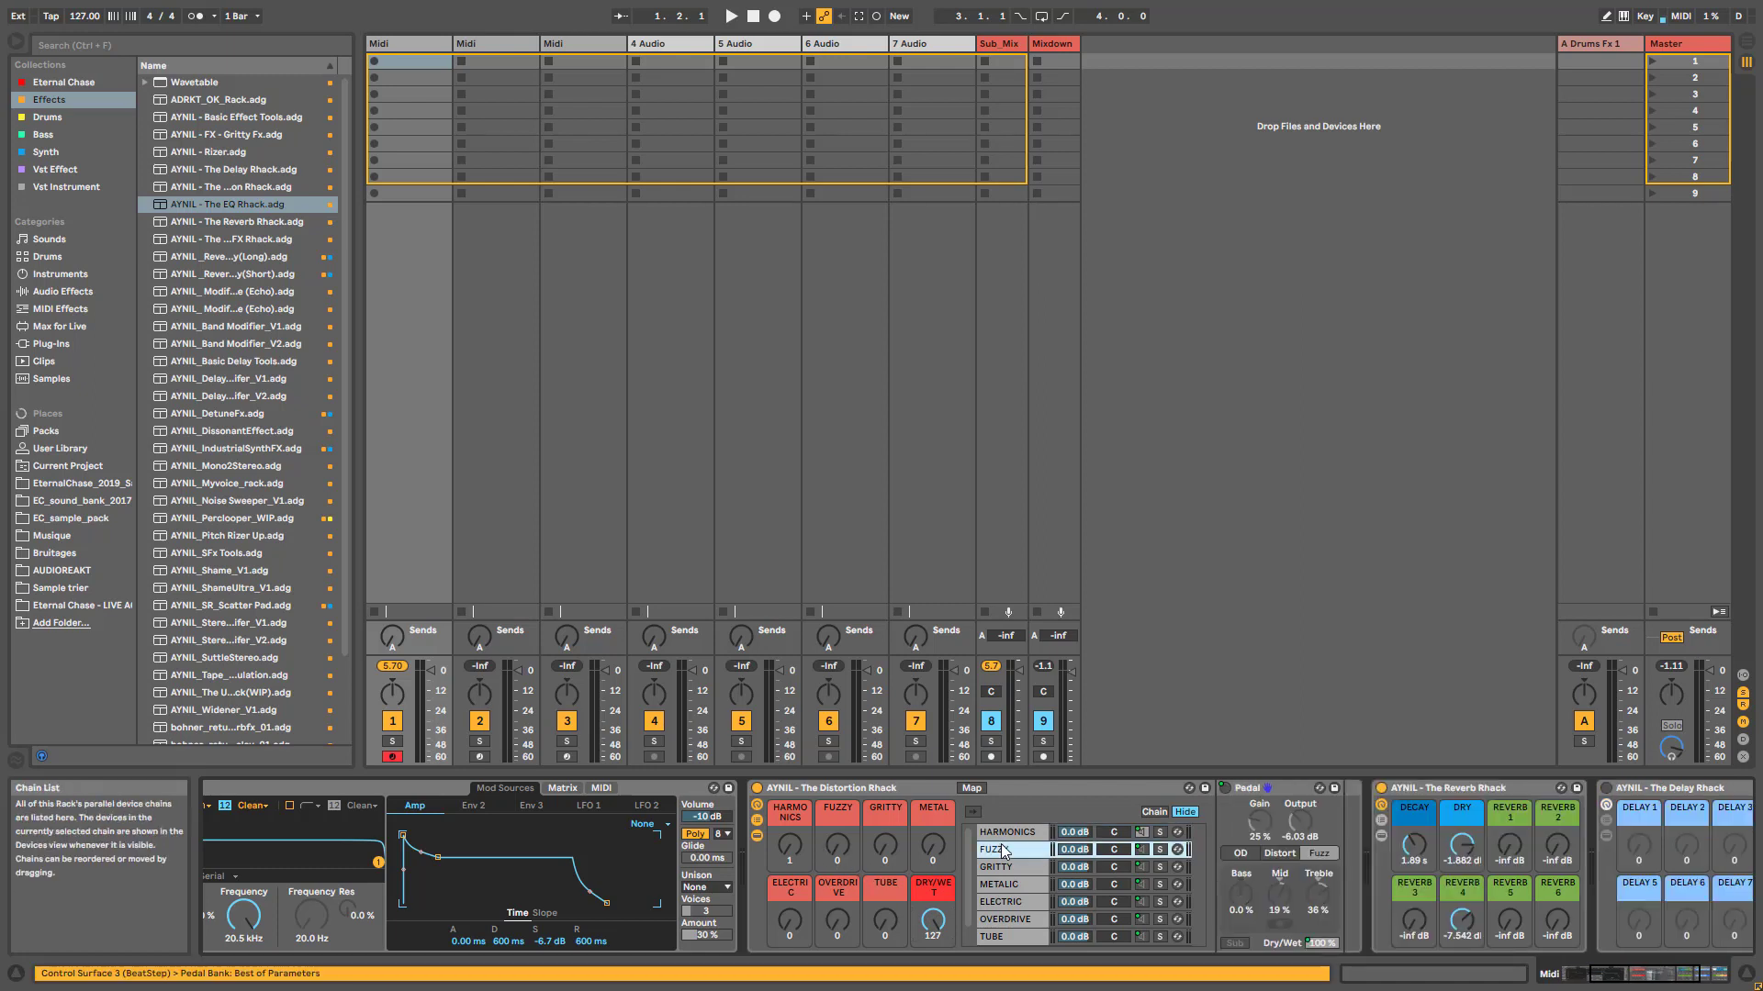
click(850, 852)
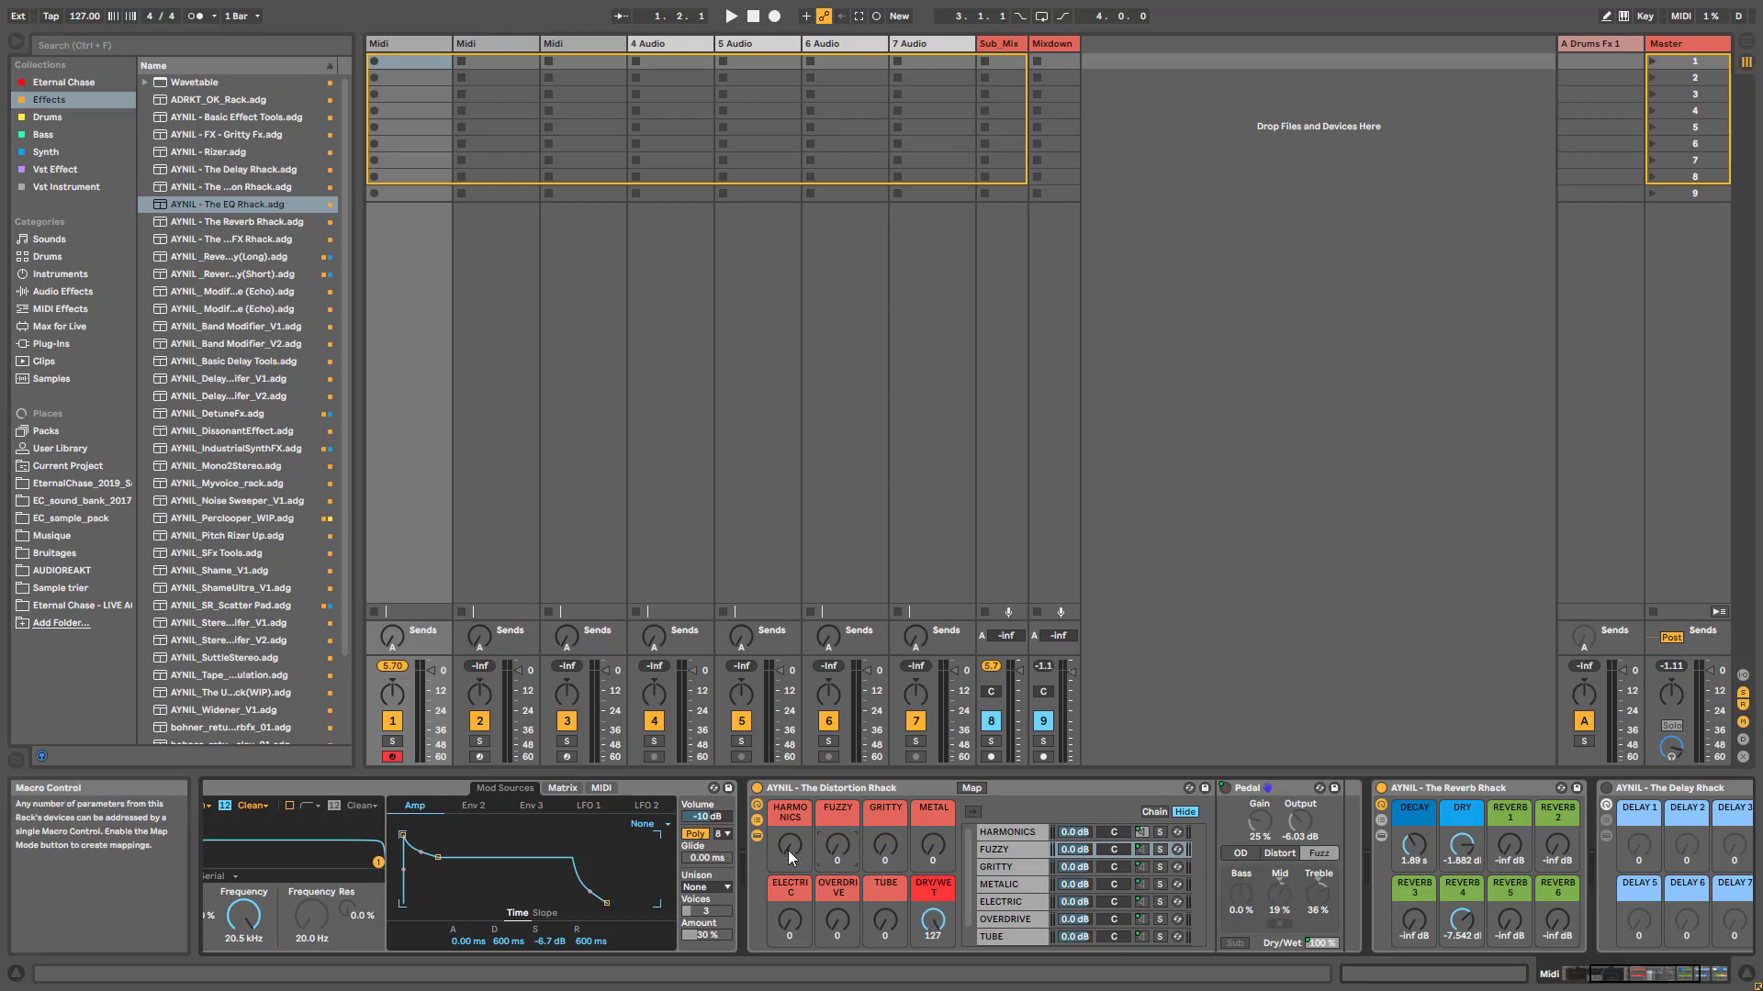
drag(787, 850, 788, 853)
Return the Wavetable oscillator 1 wave position to 0% and raise the Distortion rack's FUZZY macro to 21
drag(1615, 975, 1572, 975)
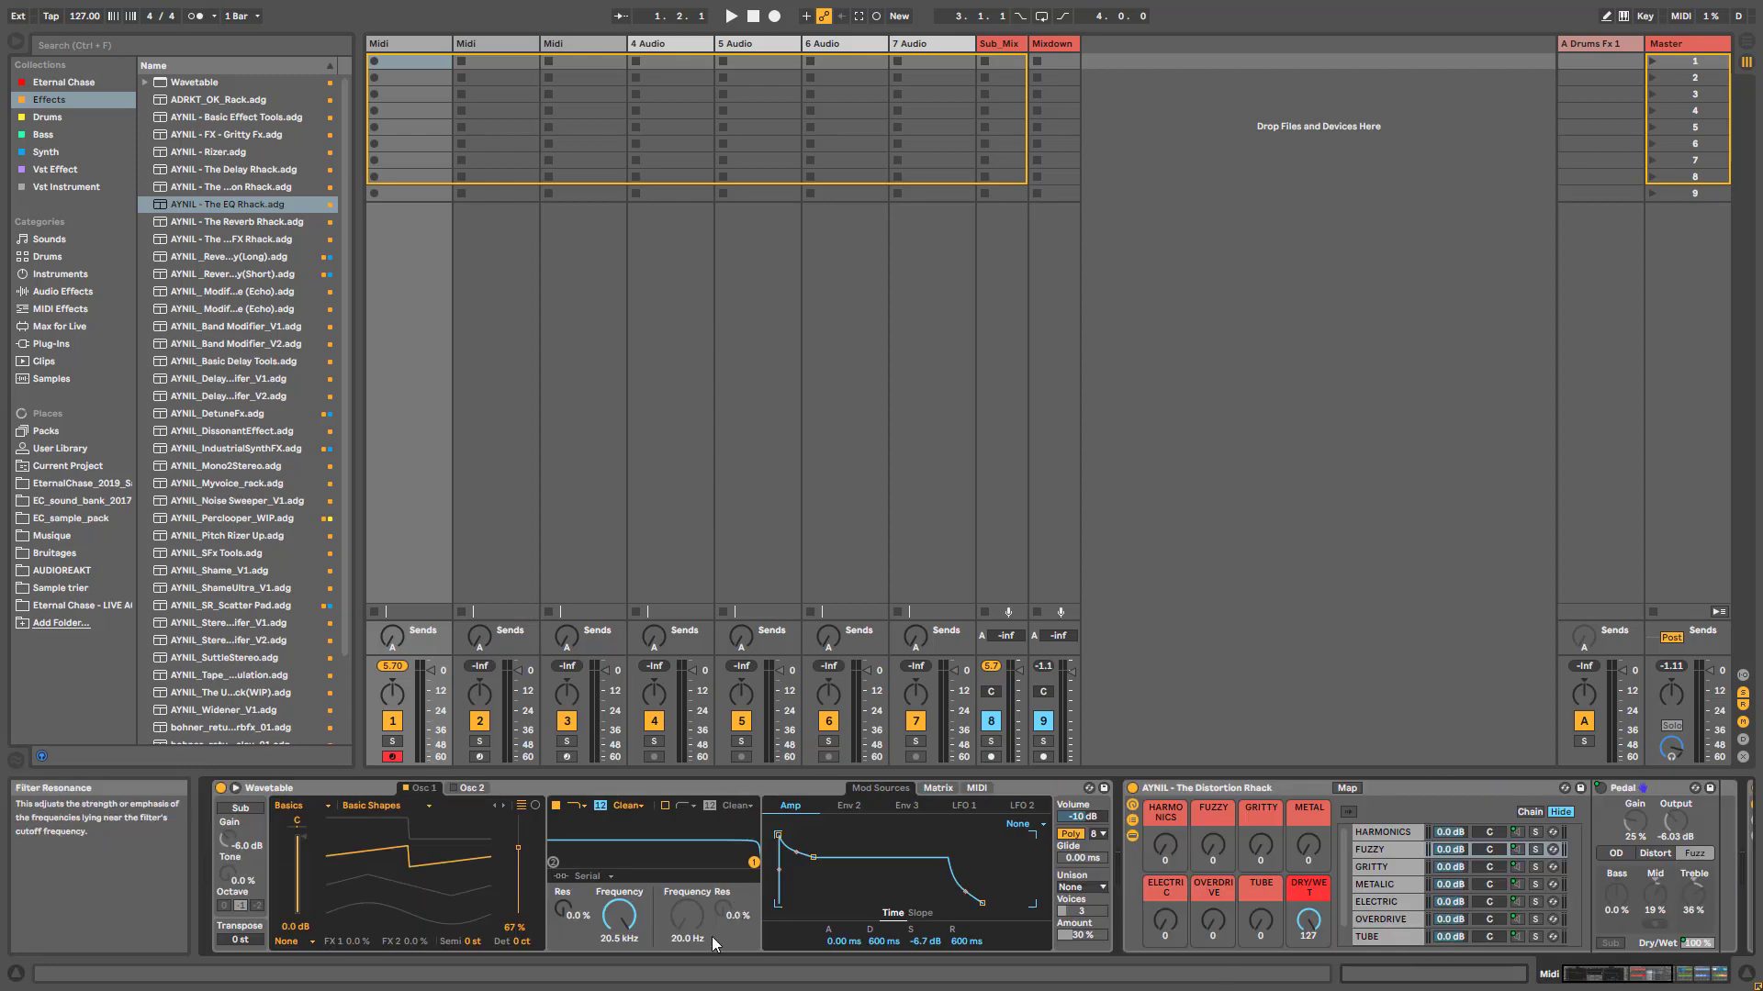
drag(516, 856, 516, 914)
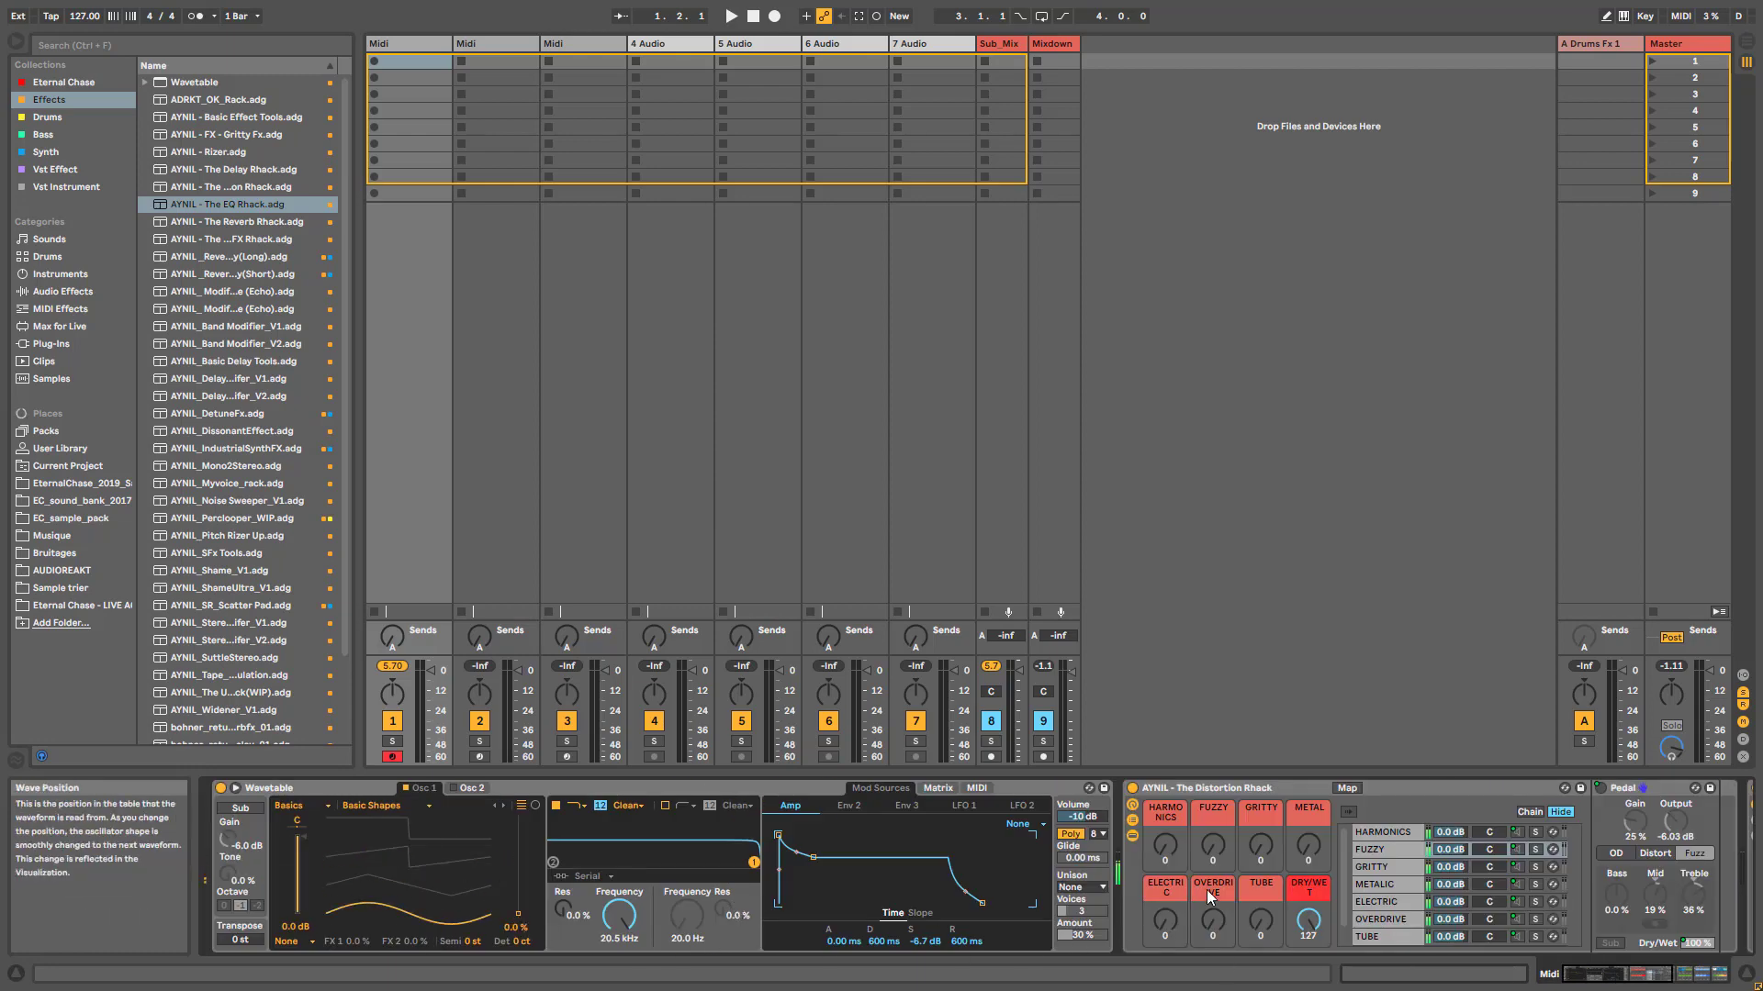
drag(1213, 845, 1213, 826)
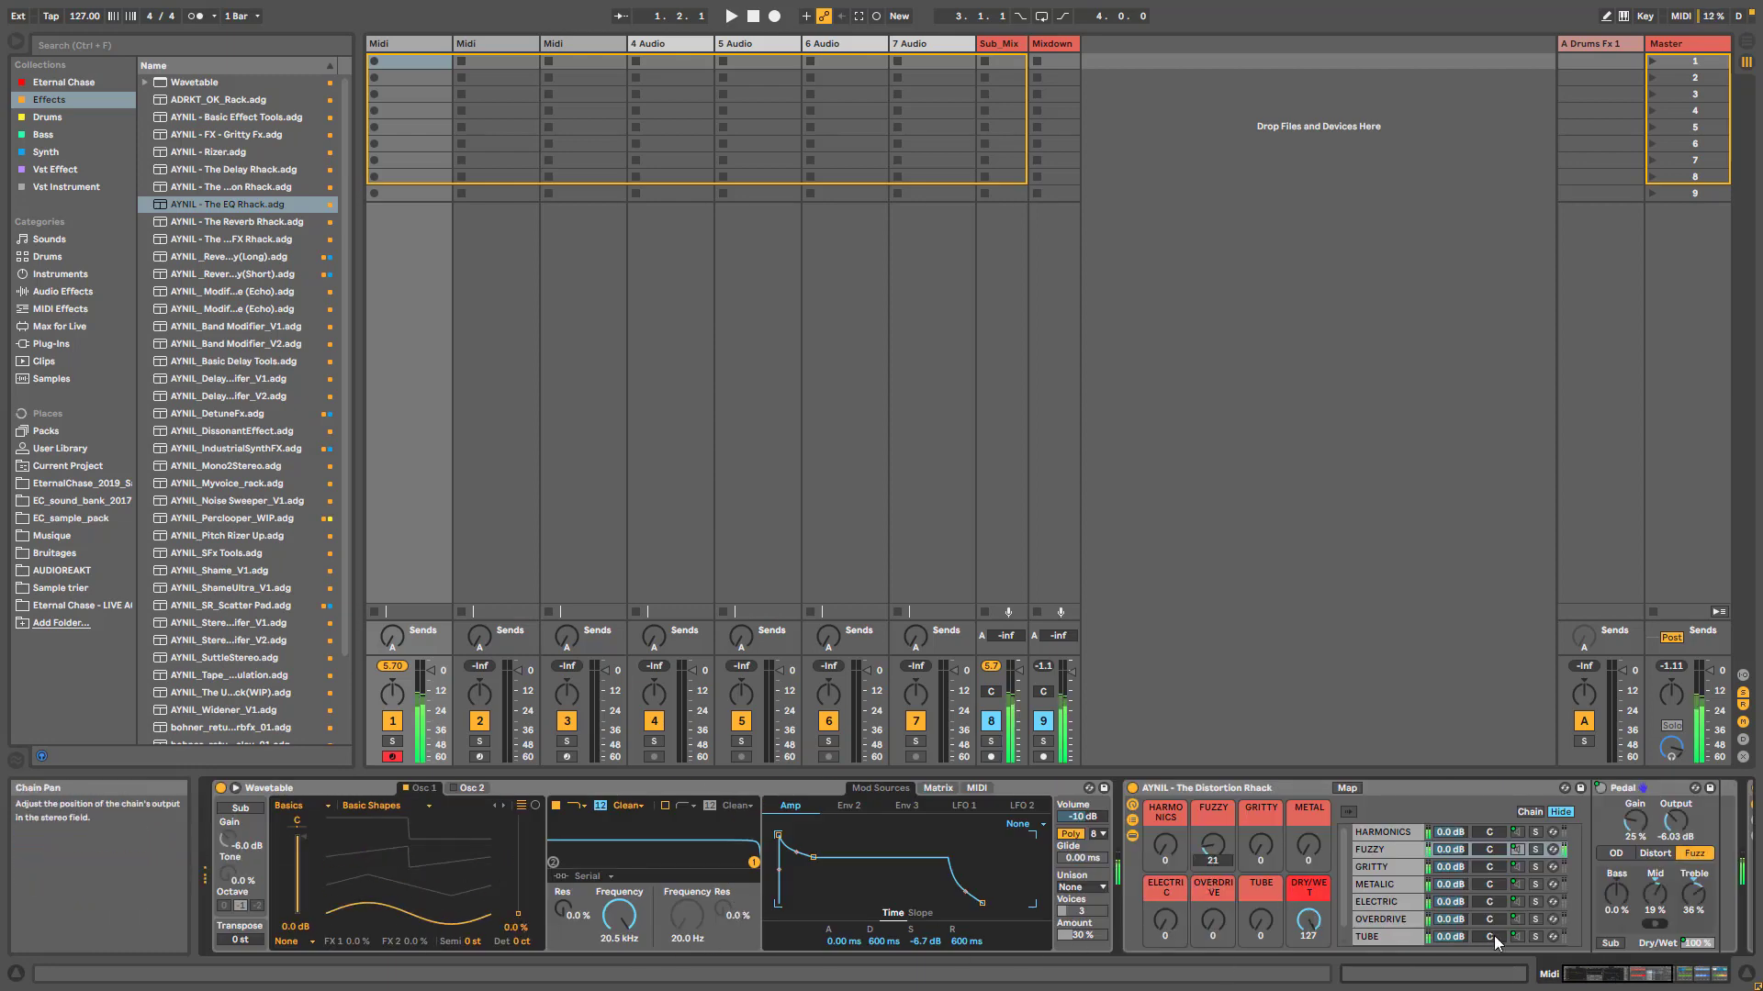
Compare the dry and fuzz-distorted sound by lowering the DRY/WET macro to 0 and raising it back to 127
drag(1308, 918, 1308, 983)
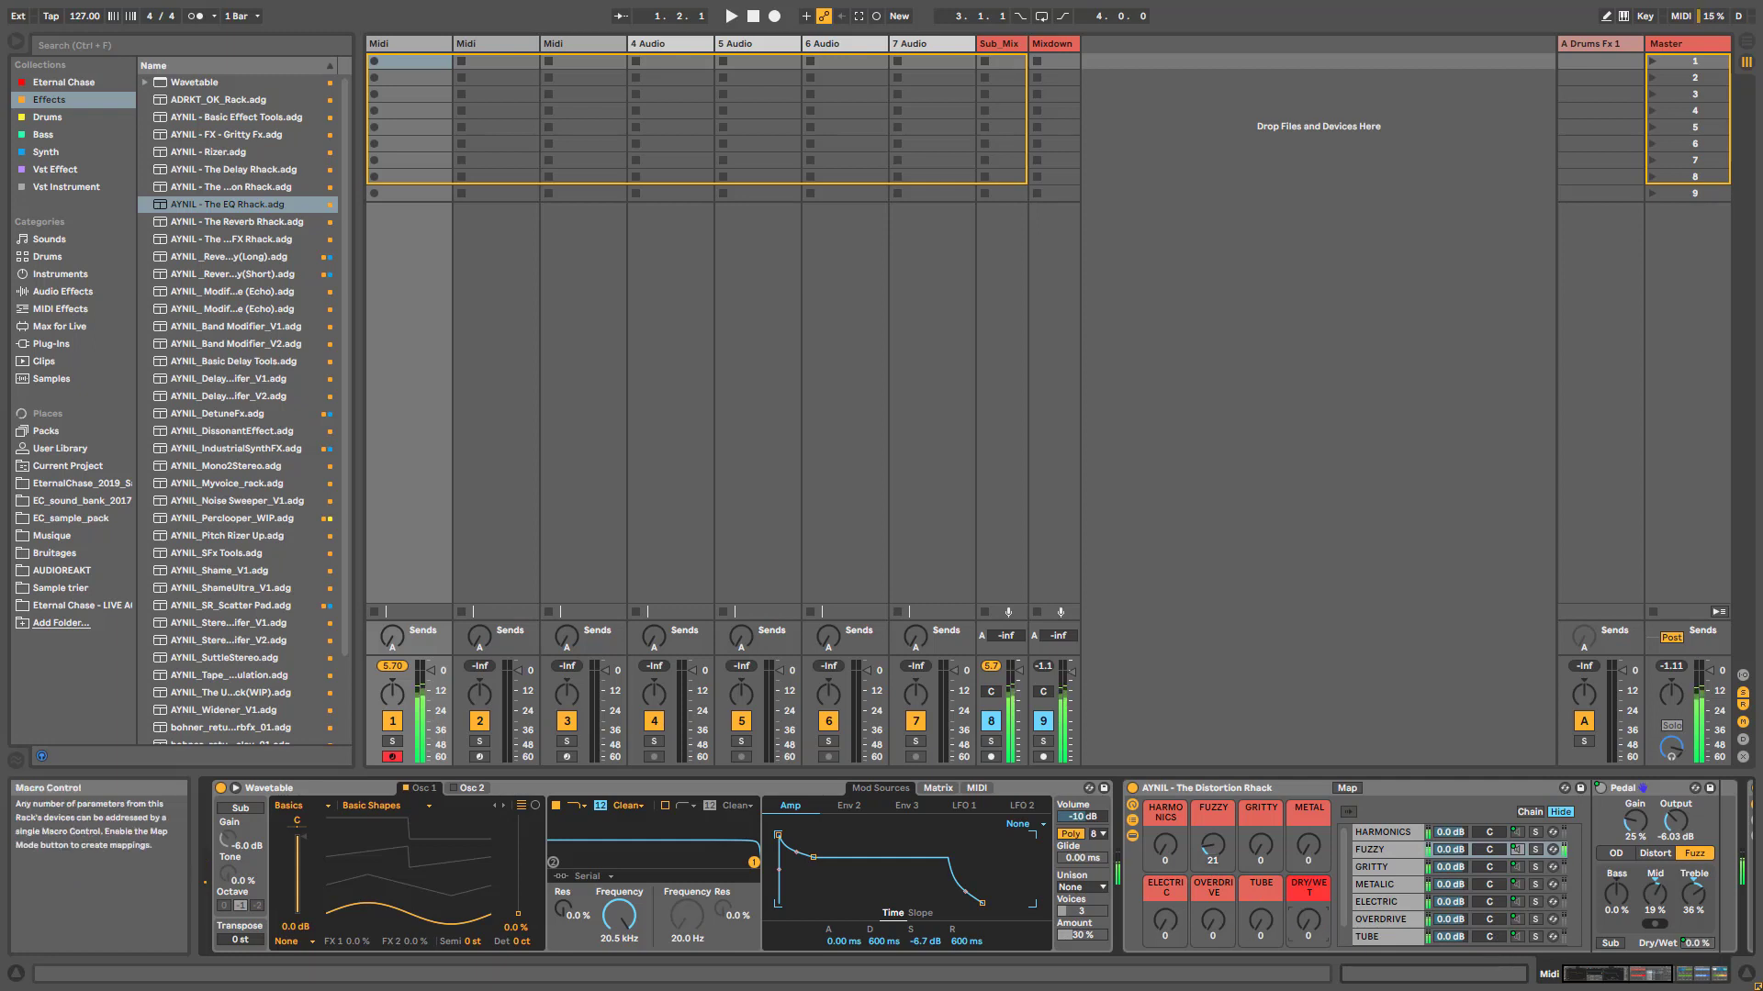
drag(1307, 929, 1308, 911)
drag(1309, 922, 1309, 805)
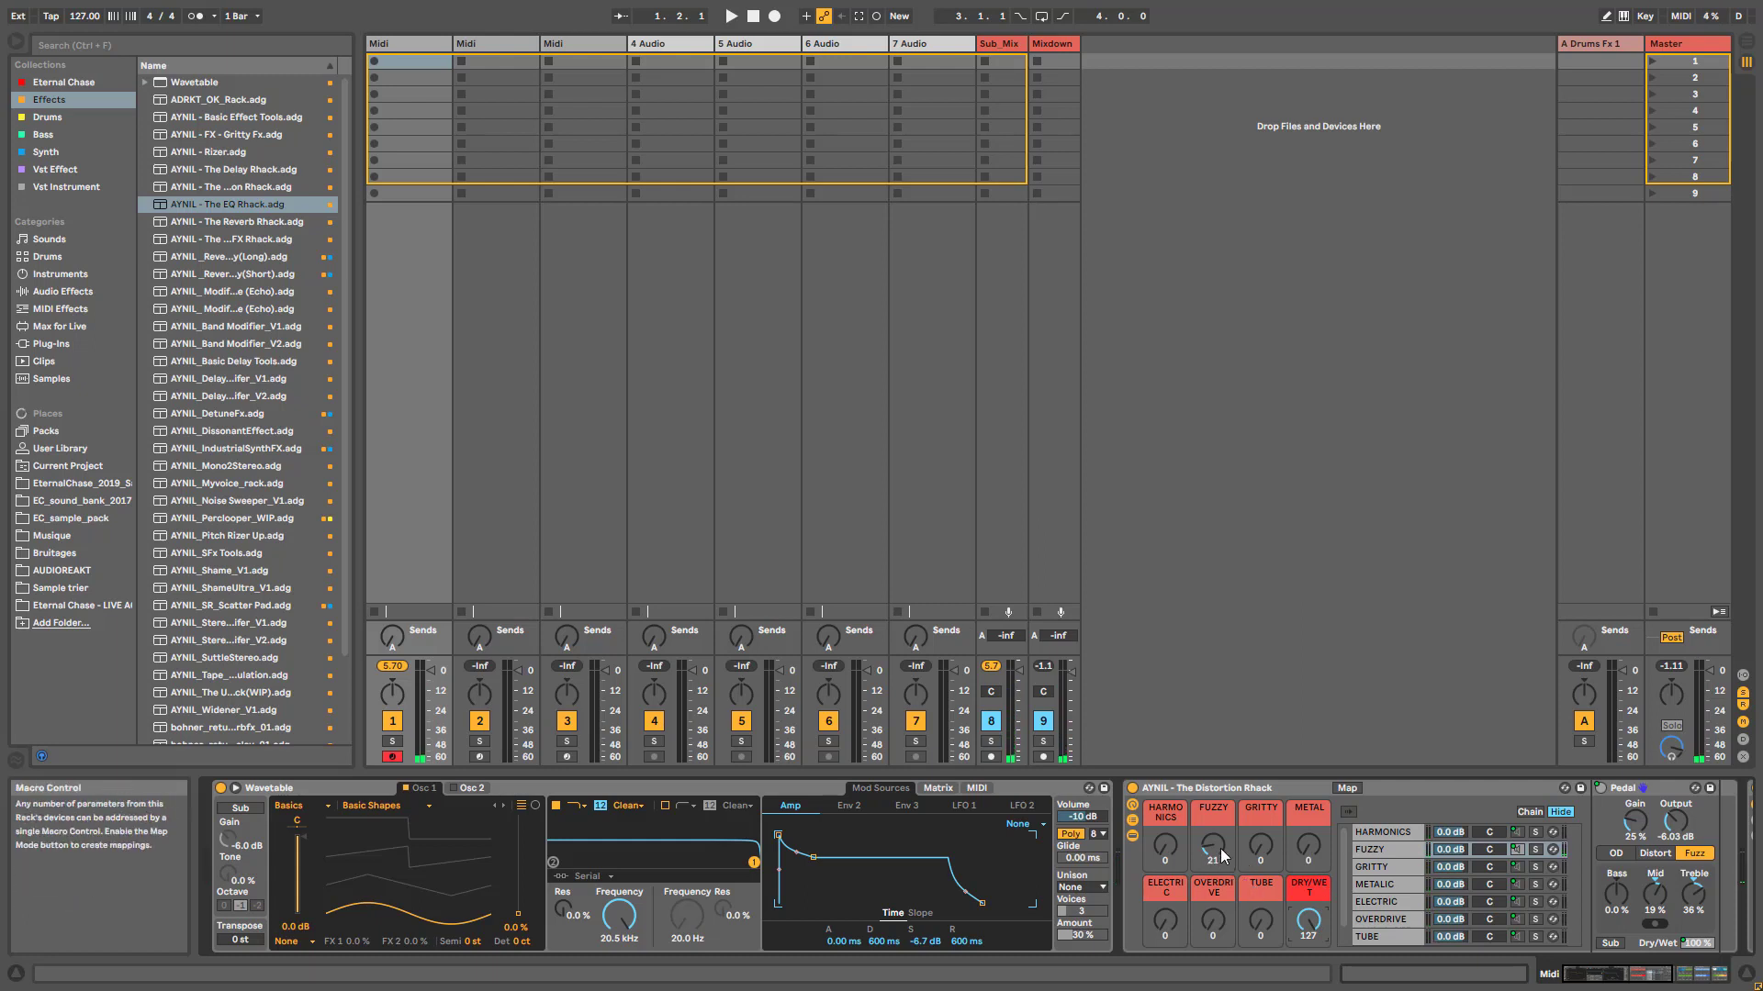
Examine the FUZZY chain's Pedal device and display the GRITTY chain's AYNIL_SAT_01 device
click(1377, 850)
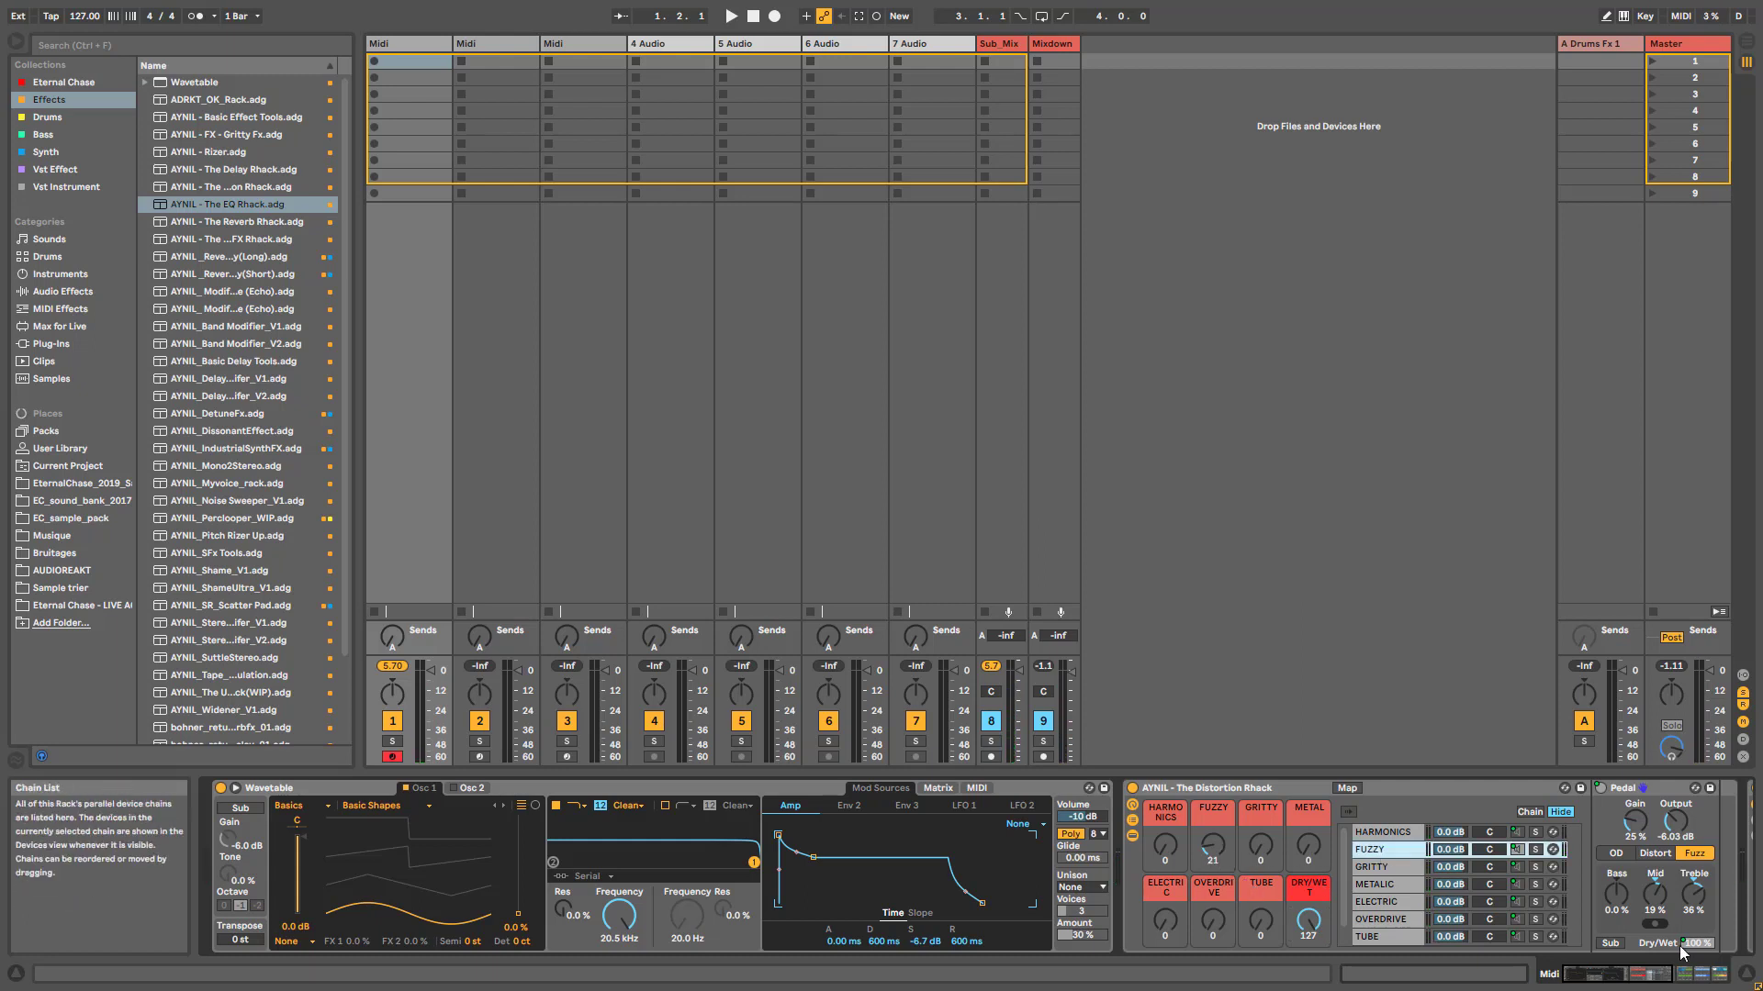
click(1644, 975)
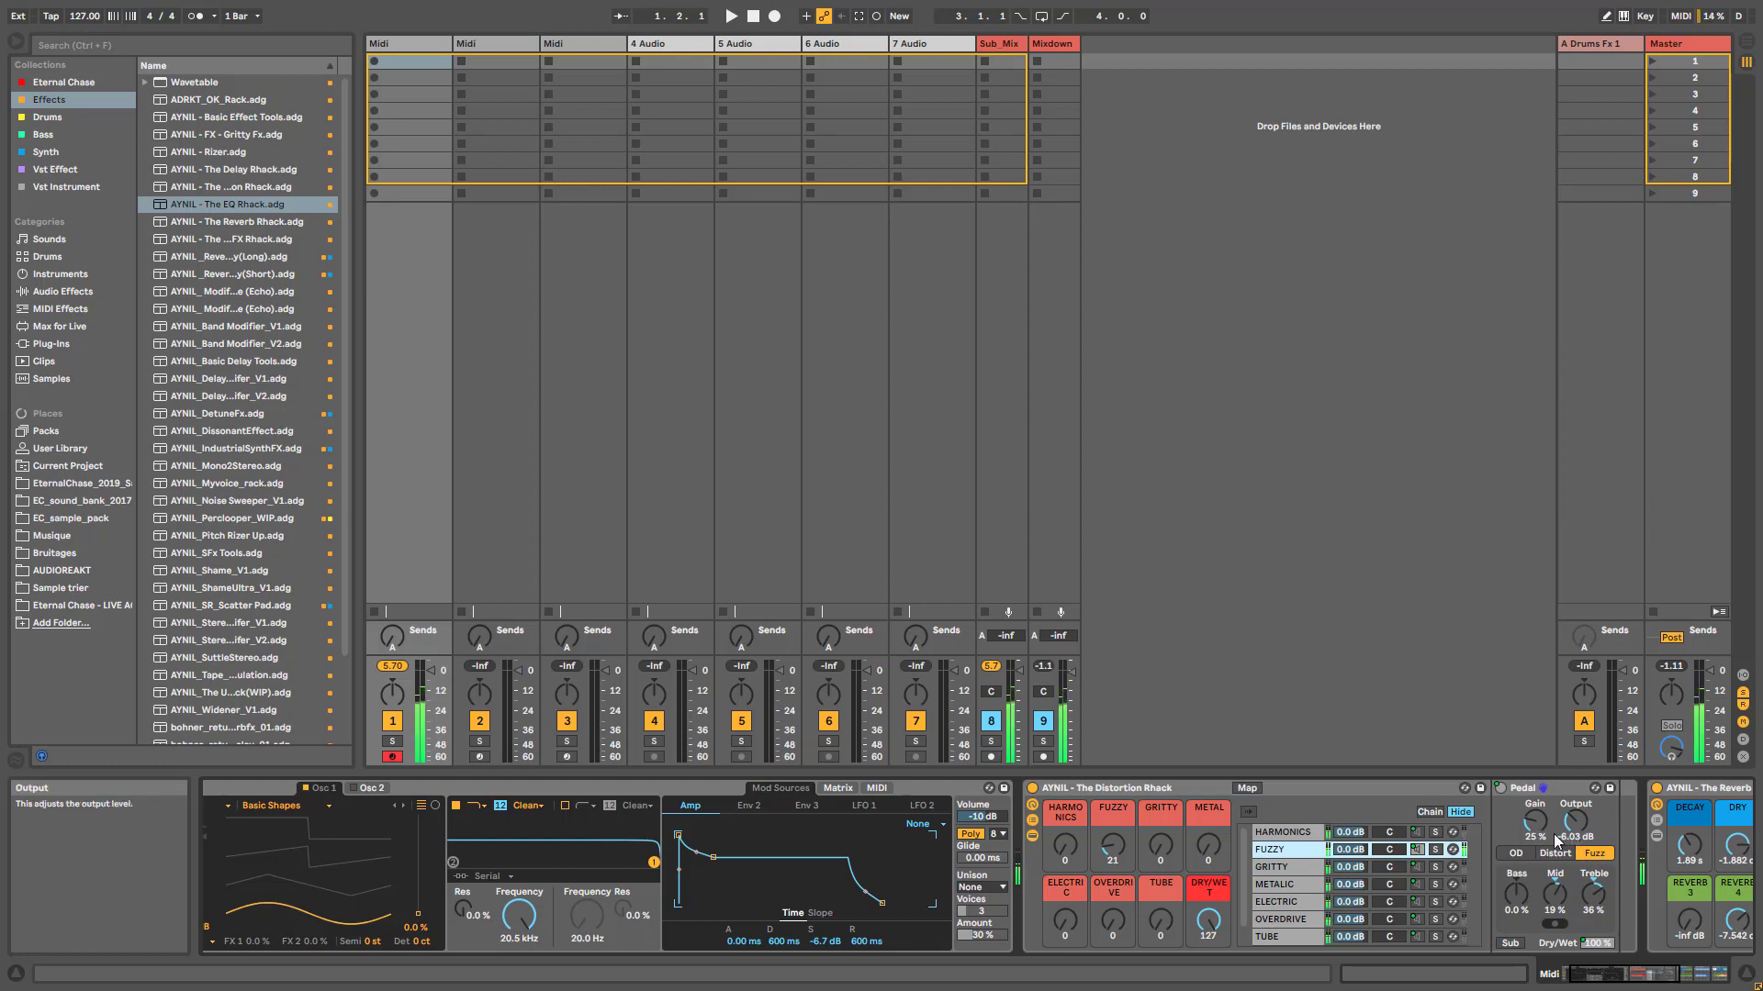
click(1291, 868)
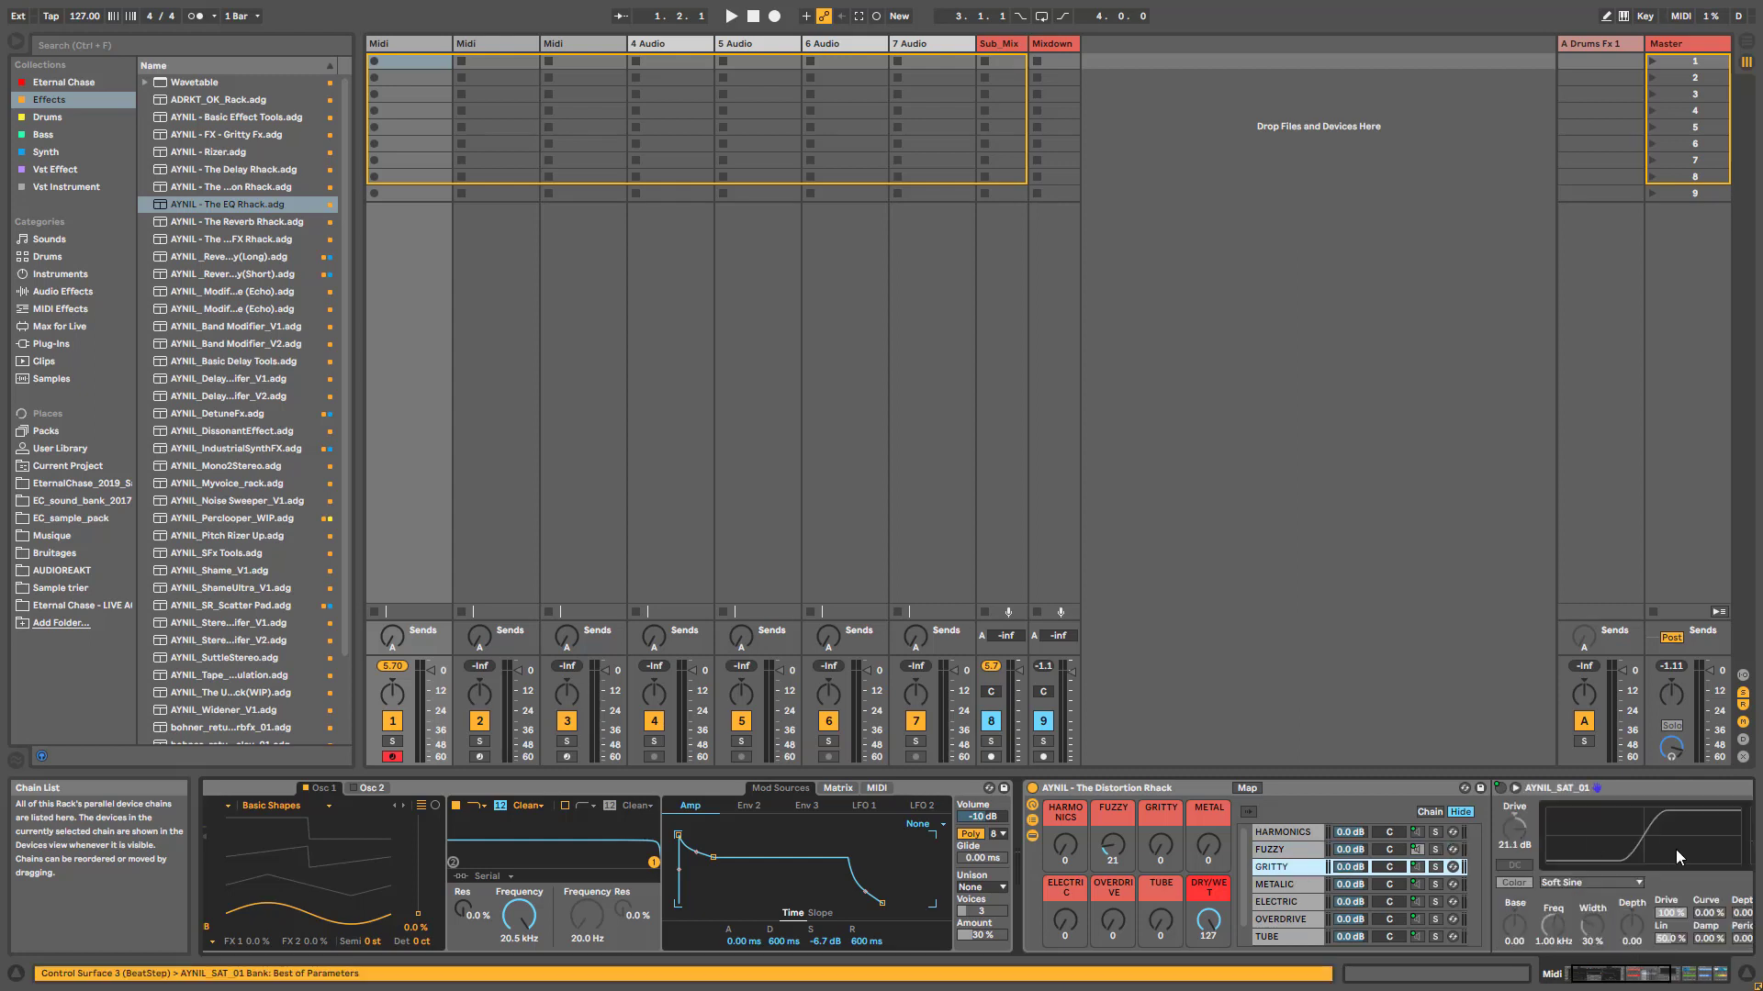
click(1653, 975)
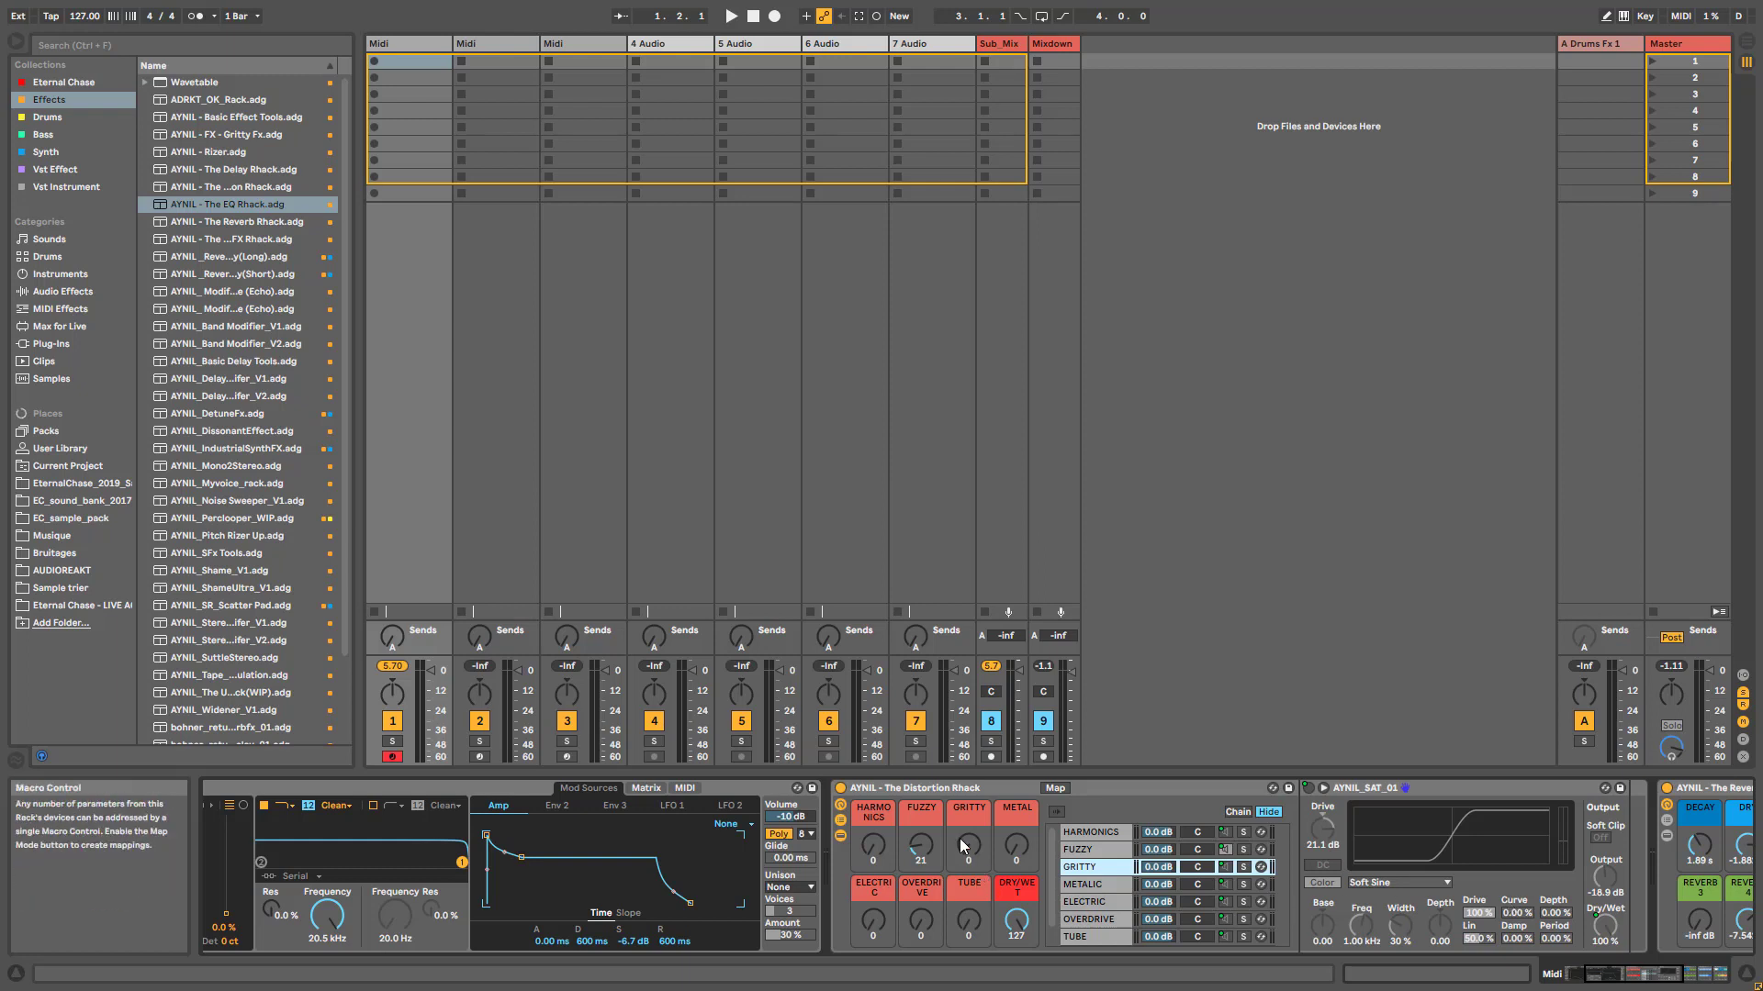
Set the Distortion rack's macros to FUZZY 0, GRITTY 2 and DRY/WET 97
double_click(916, 850)
double_click(1012, 922)
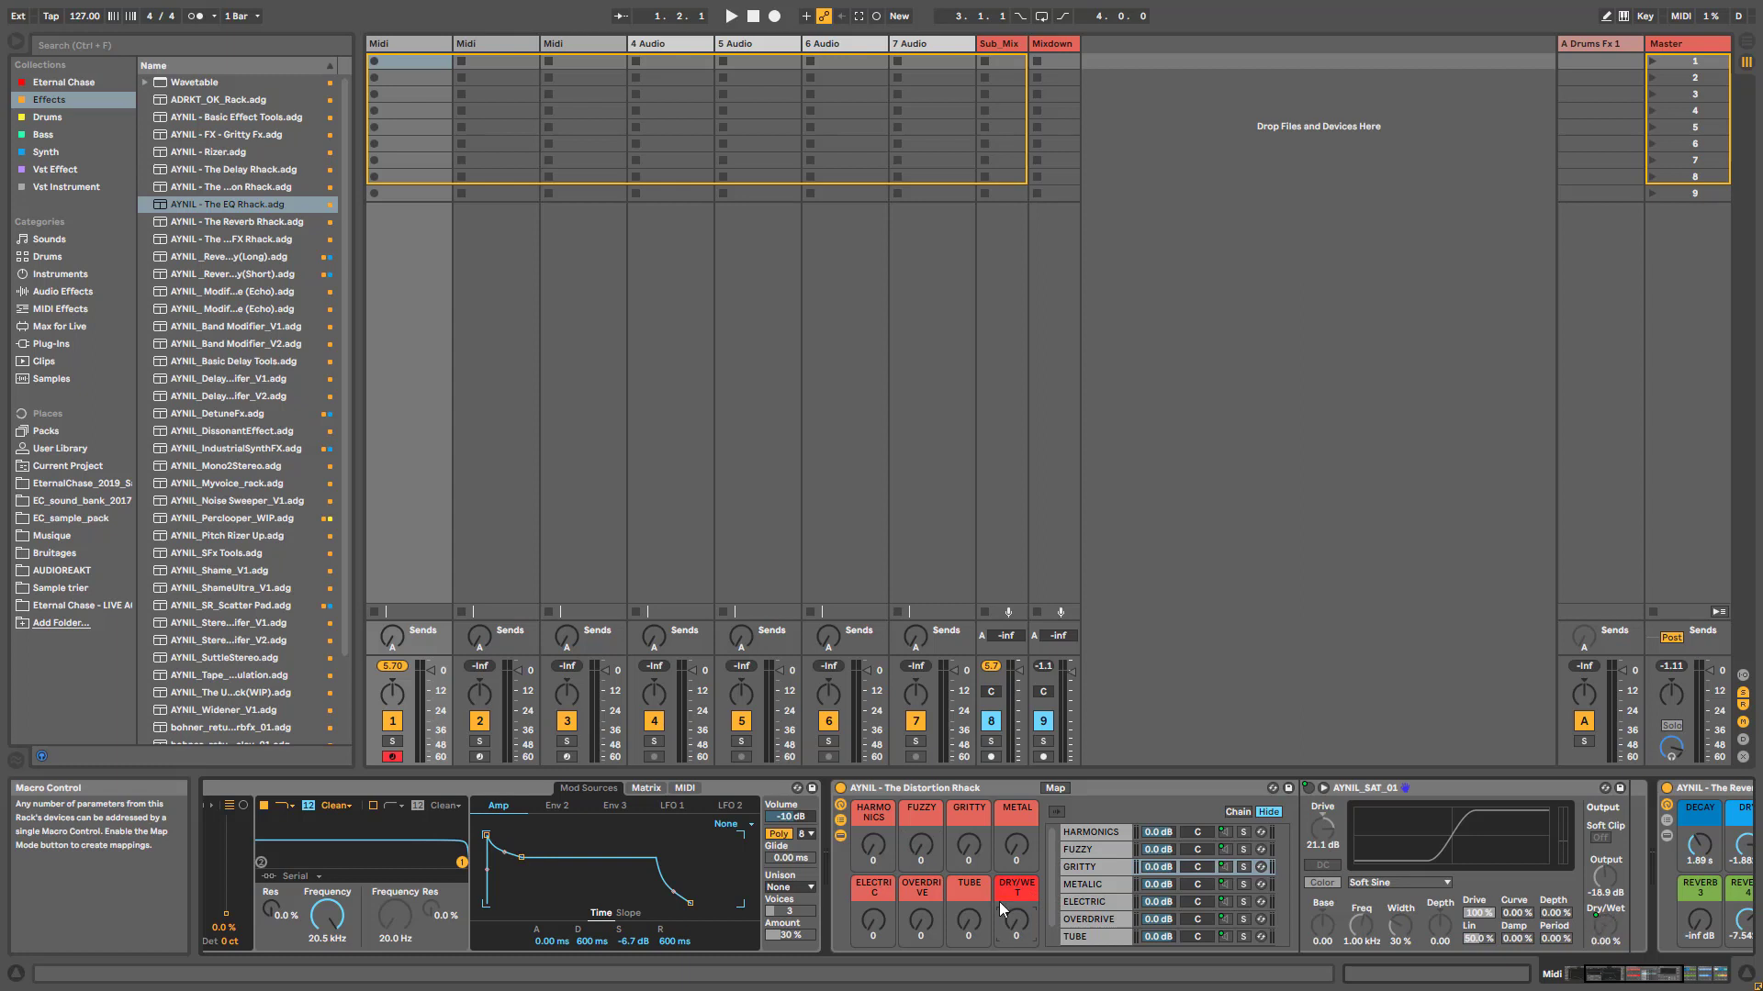
drag(1004, 909, 1003, 832)
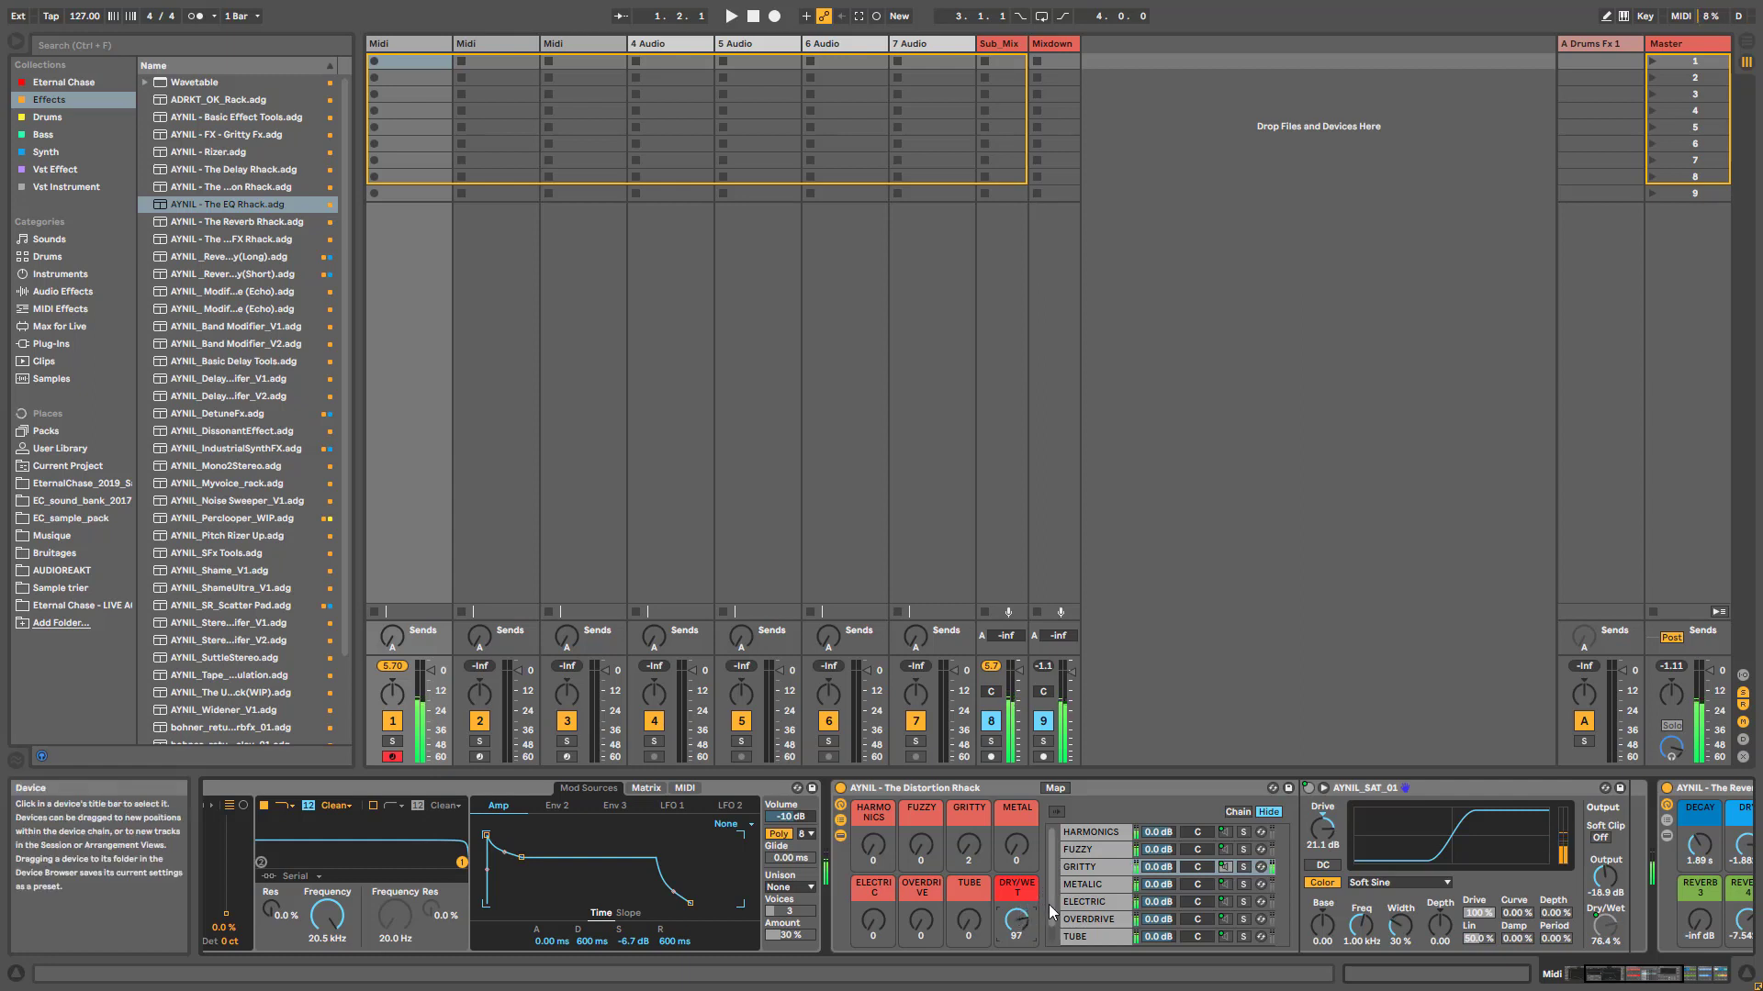
Compare the dry and gritty sound by switching the DRY/WET macro between 127 and 0, finishing at 0
drag(1016, 920, 1016, 853)
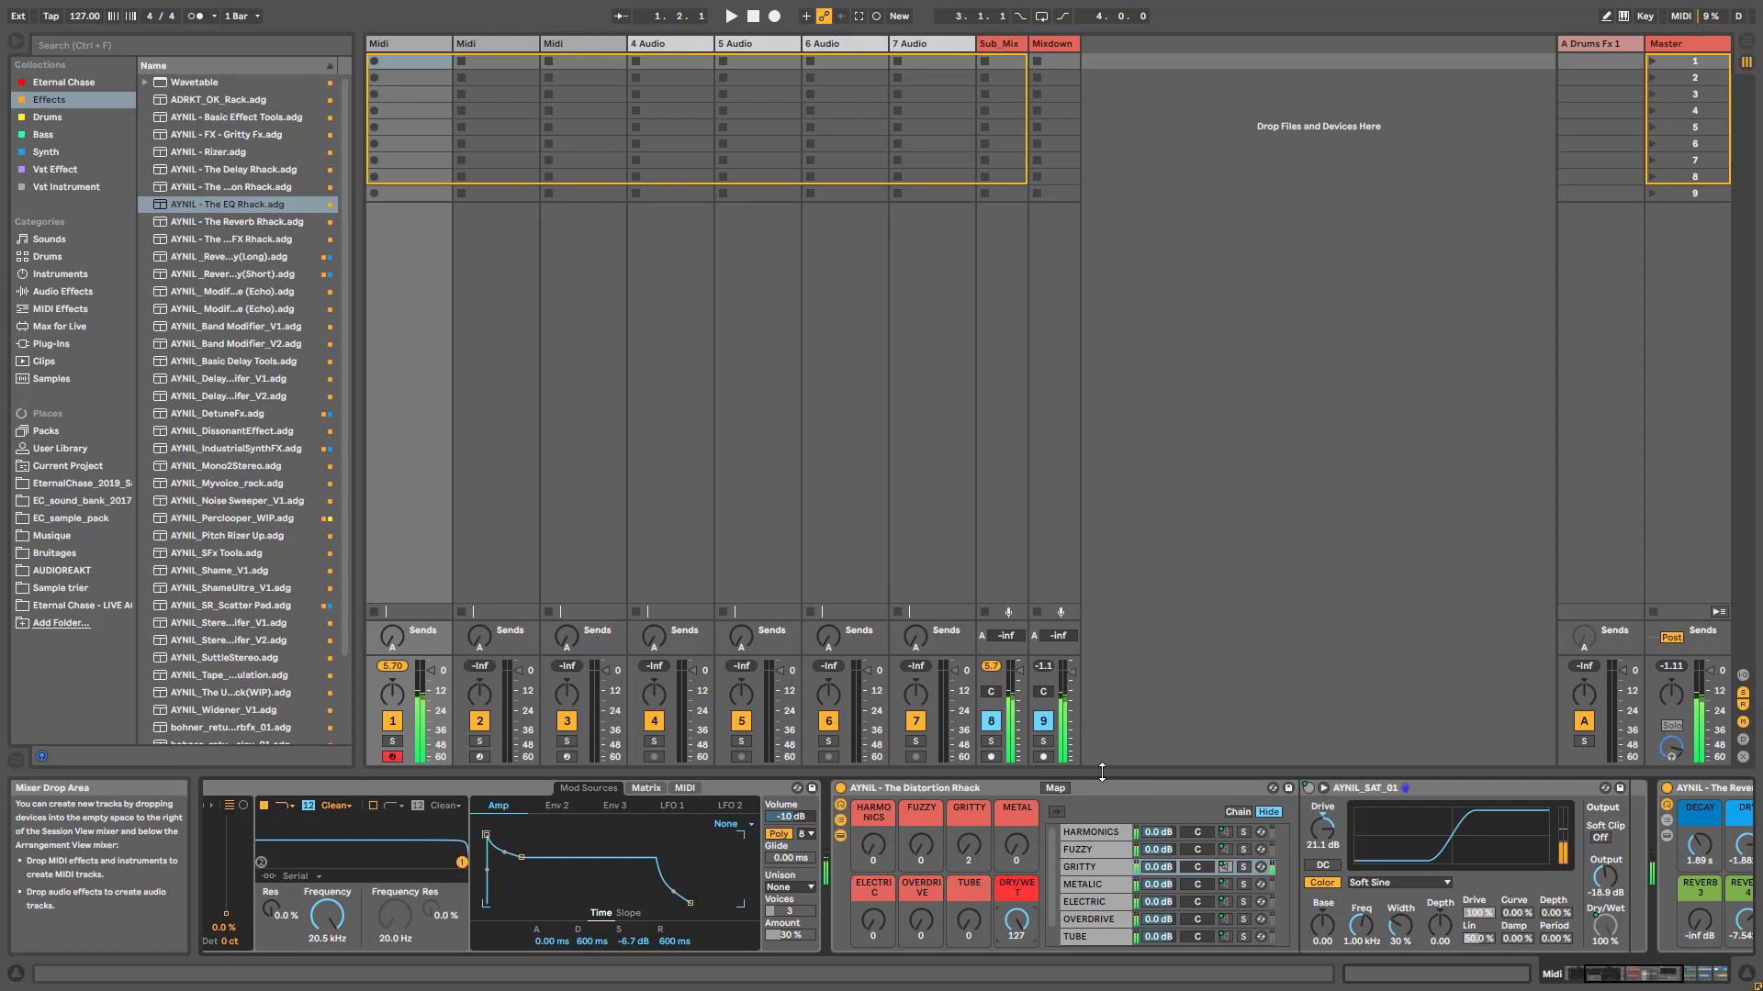
drag(1016, 921, 1016, 988)
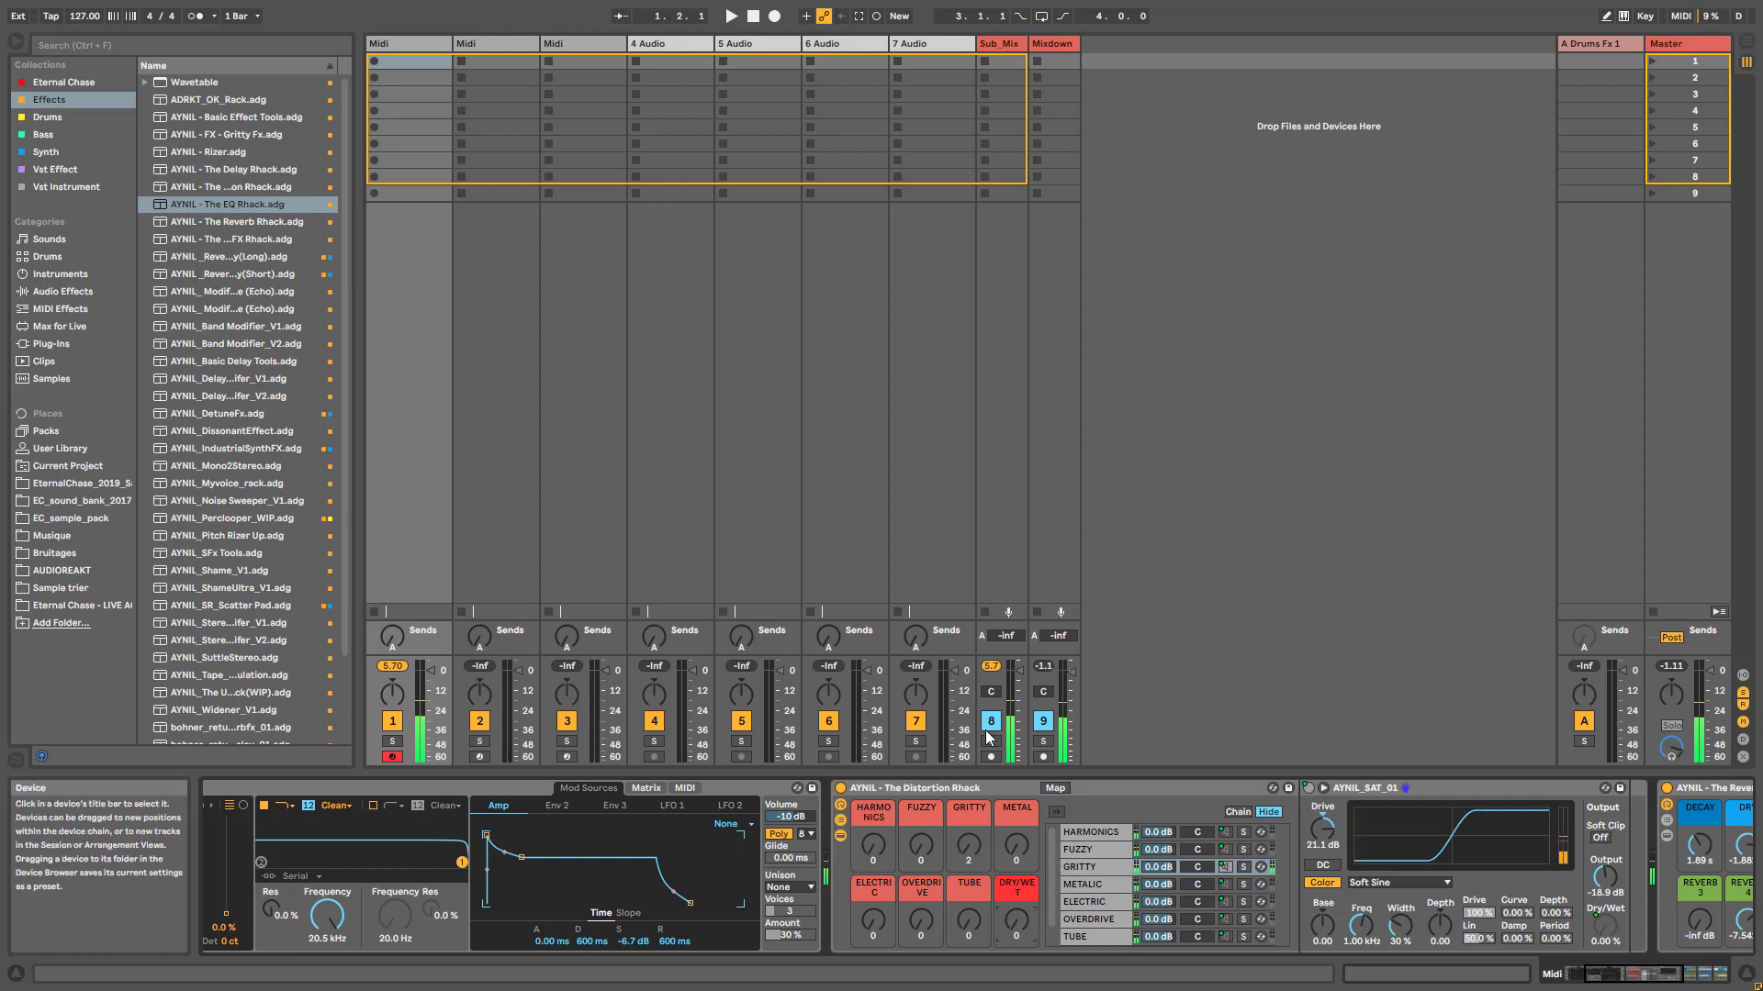
drag(1017, 920, 1017, 853)
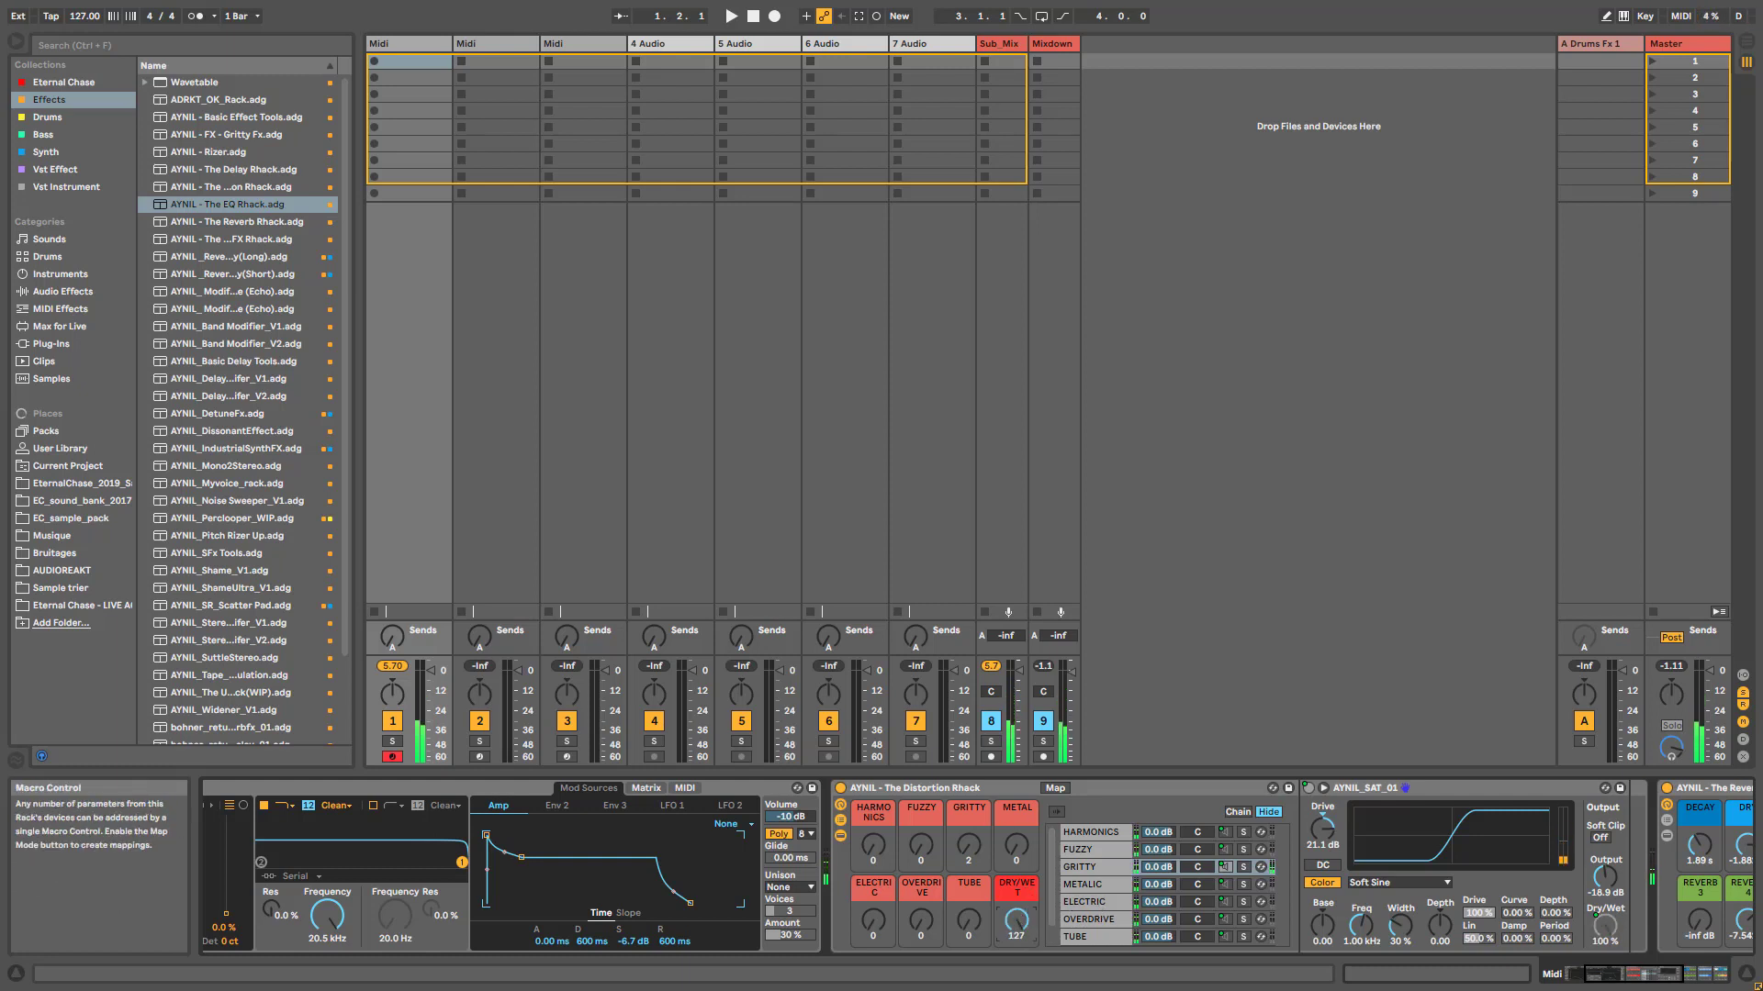
drag(1023, 931, 1022, 987)
Set GRITTY to 0 and METAL to 18, and audition the metallic distortion while sweeping DRY/WET, finishing at 41
mouse_move(980, 844)
mouse_down()
mouse_move(980, 863)
mouse_move(1006, 838)
mouse_up()
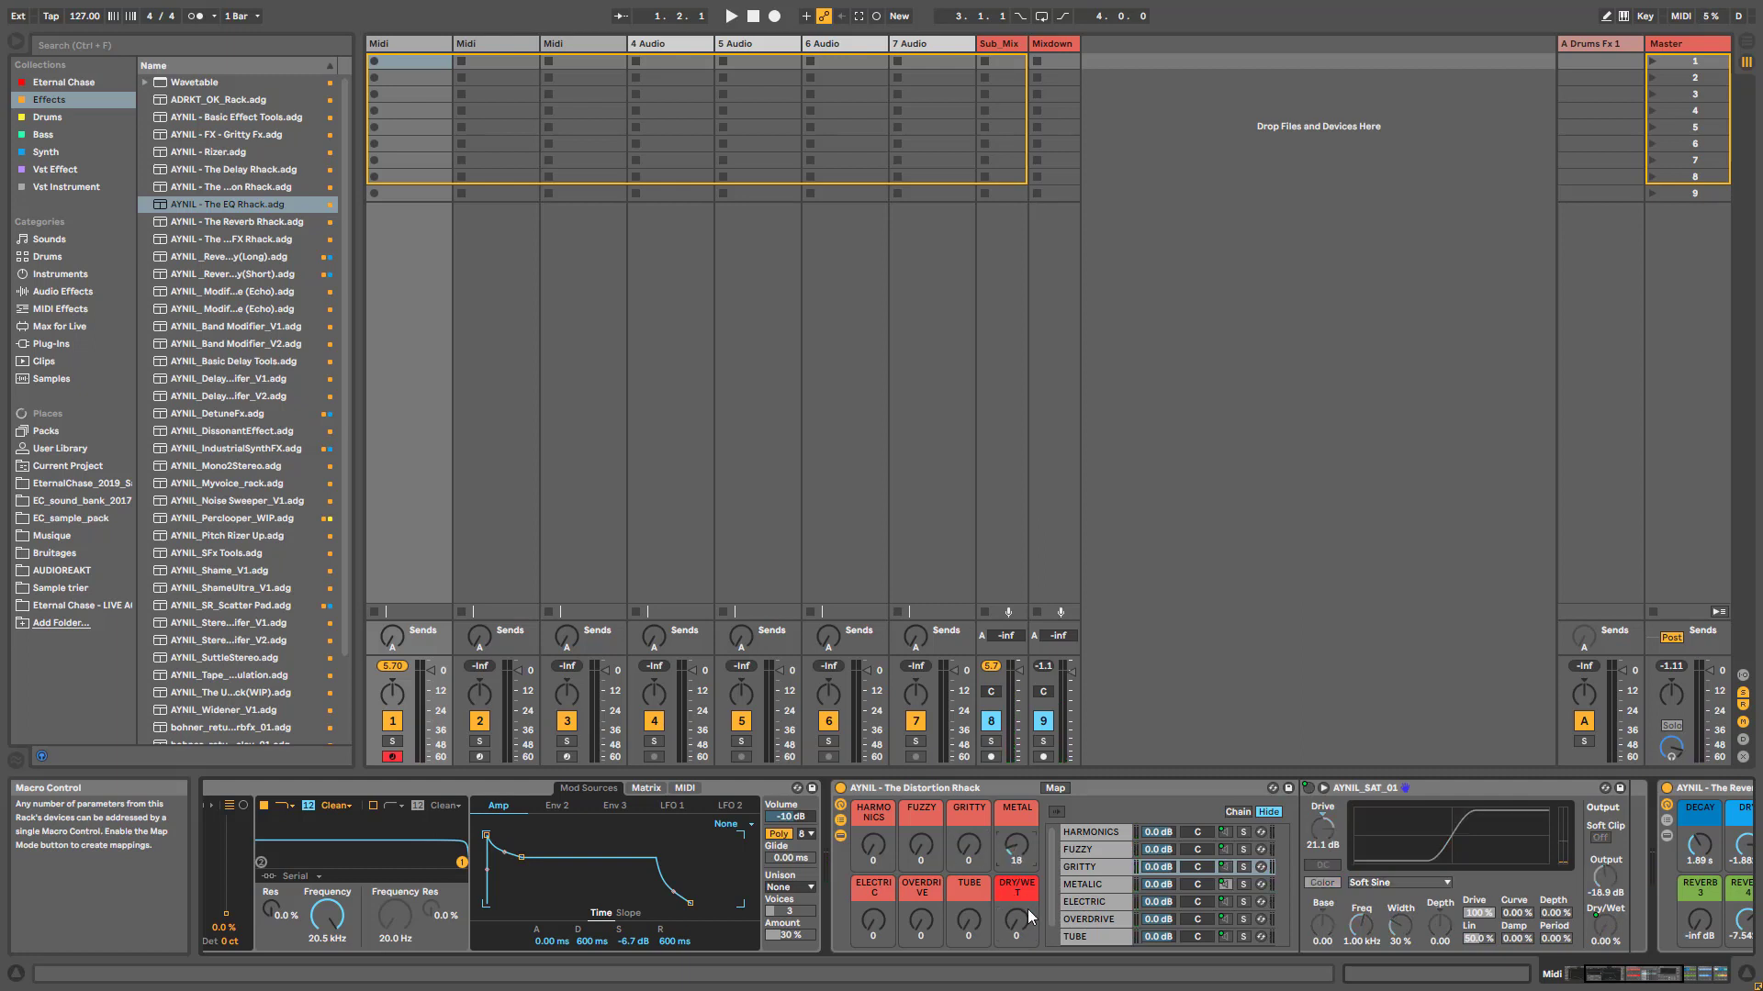
drag(1030, 916, 1030, 892)
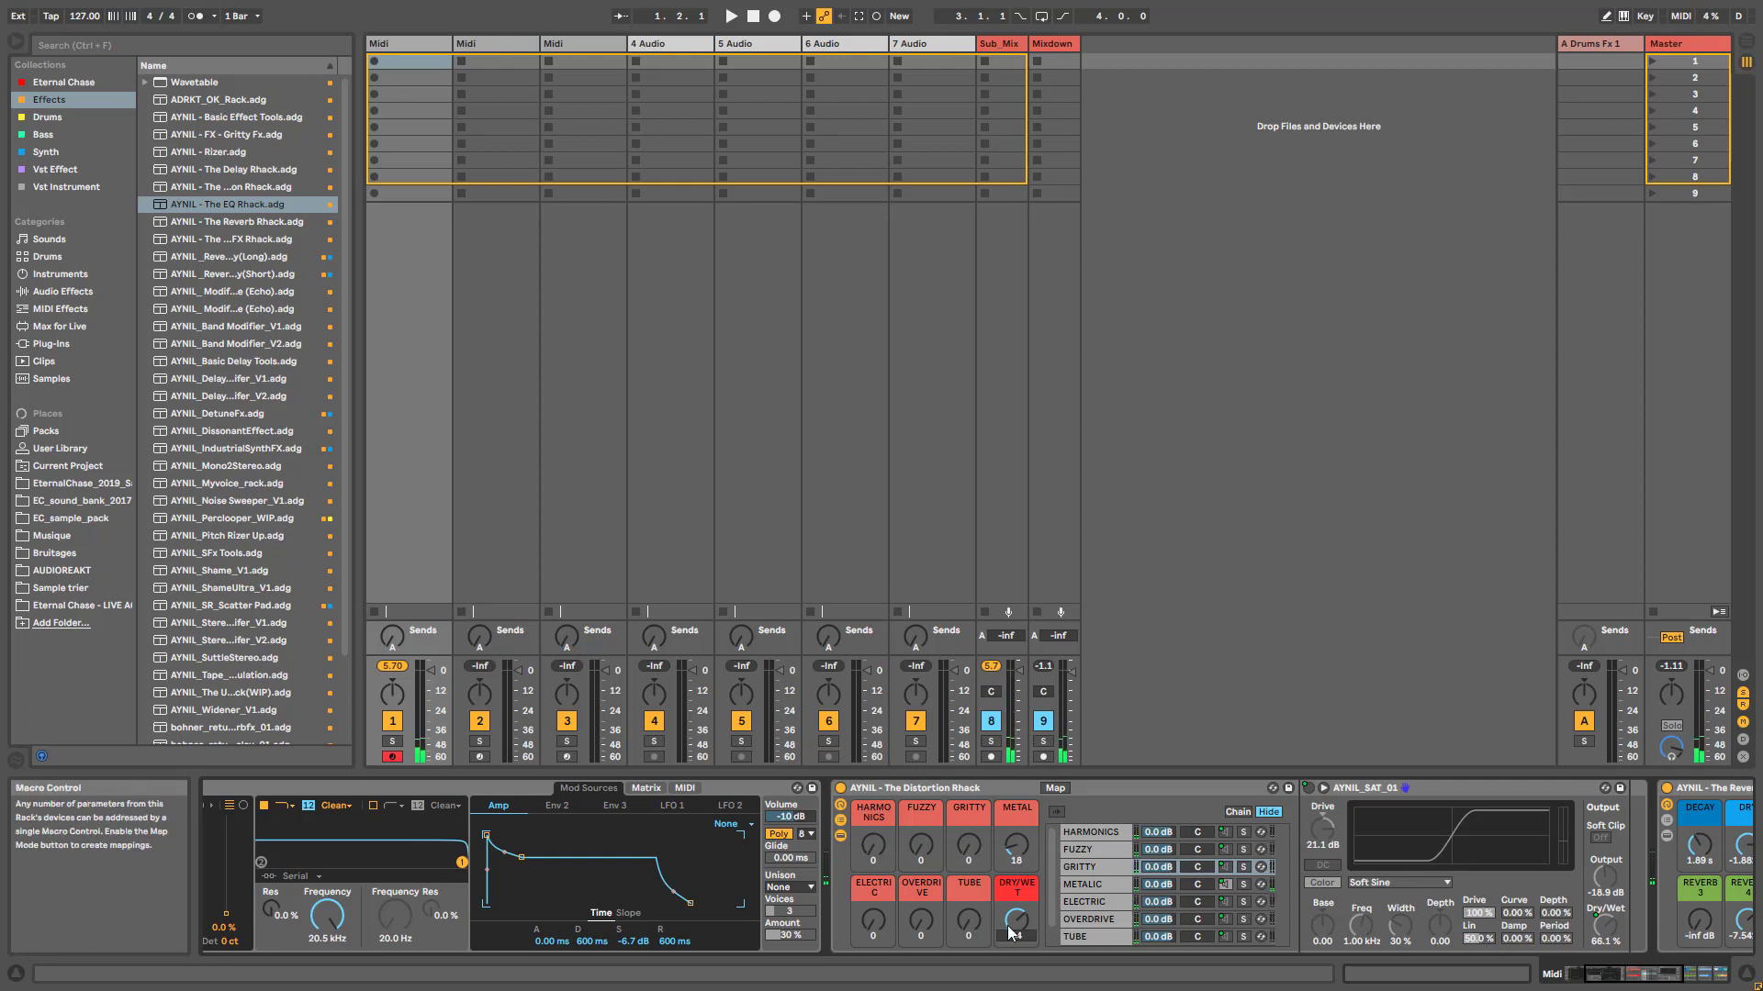
drag(1016, 920, 1011, 831)
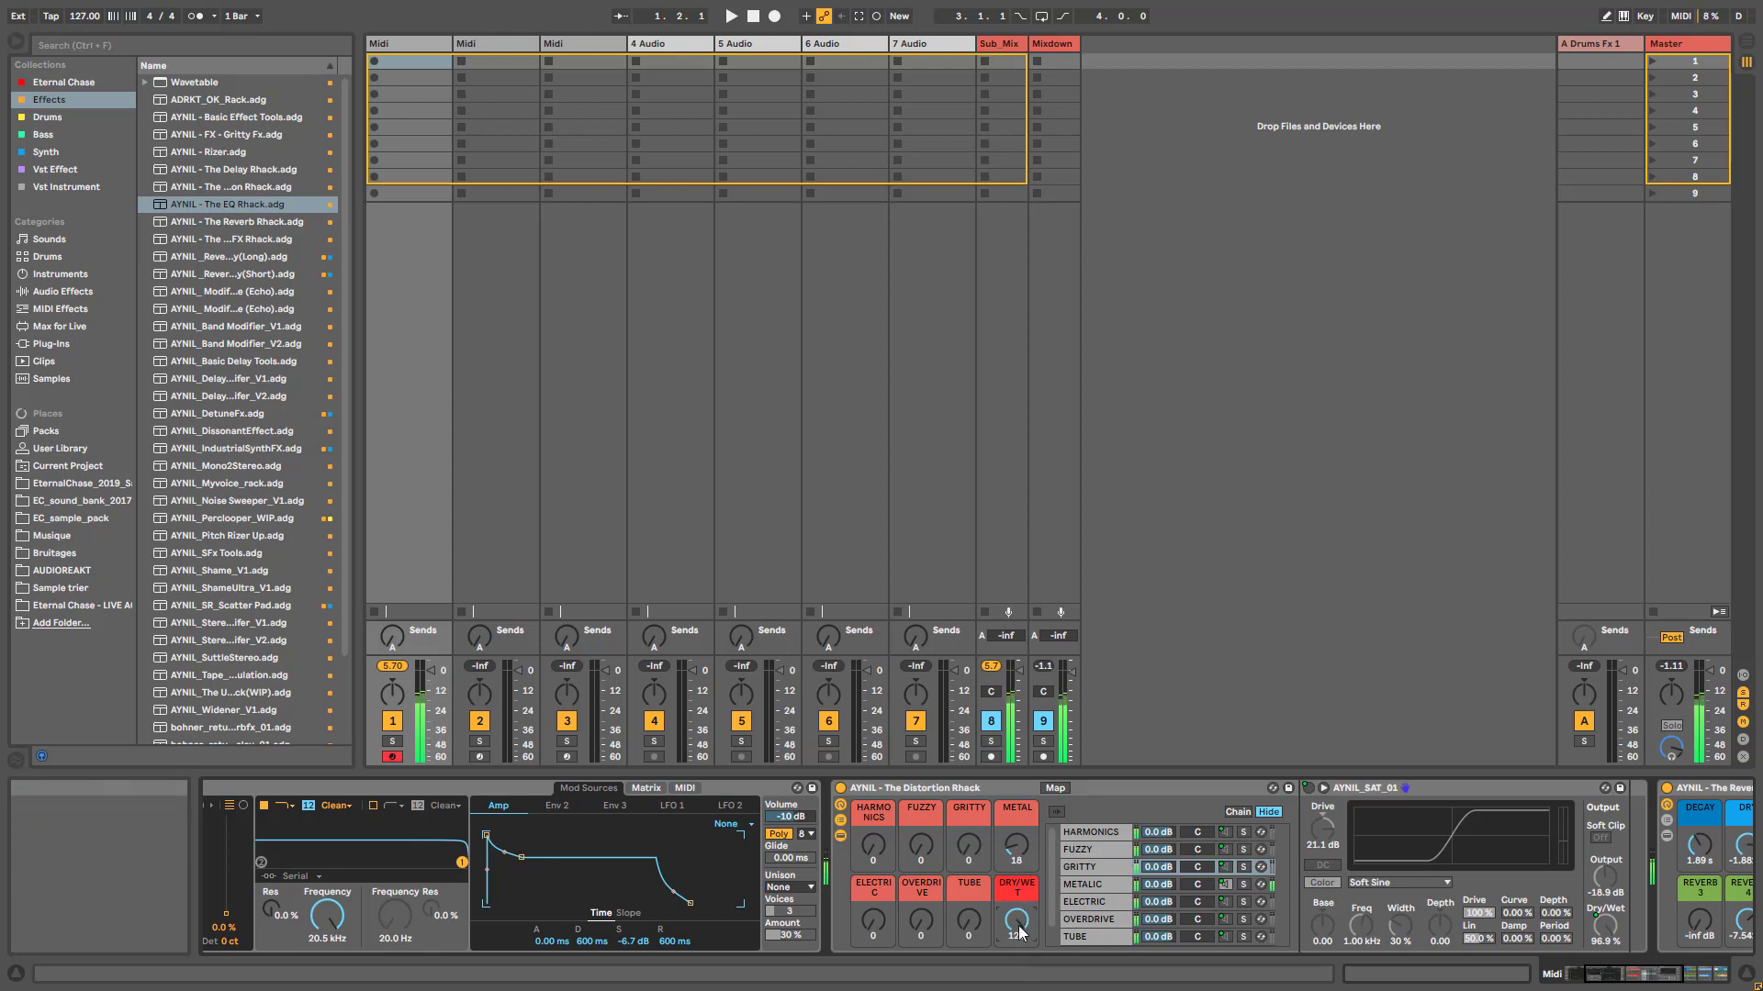
drag(1019, 927, 1019, 973)
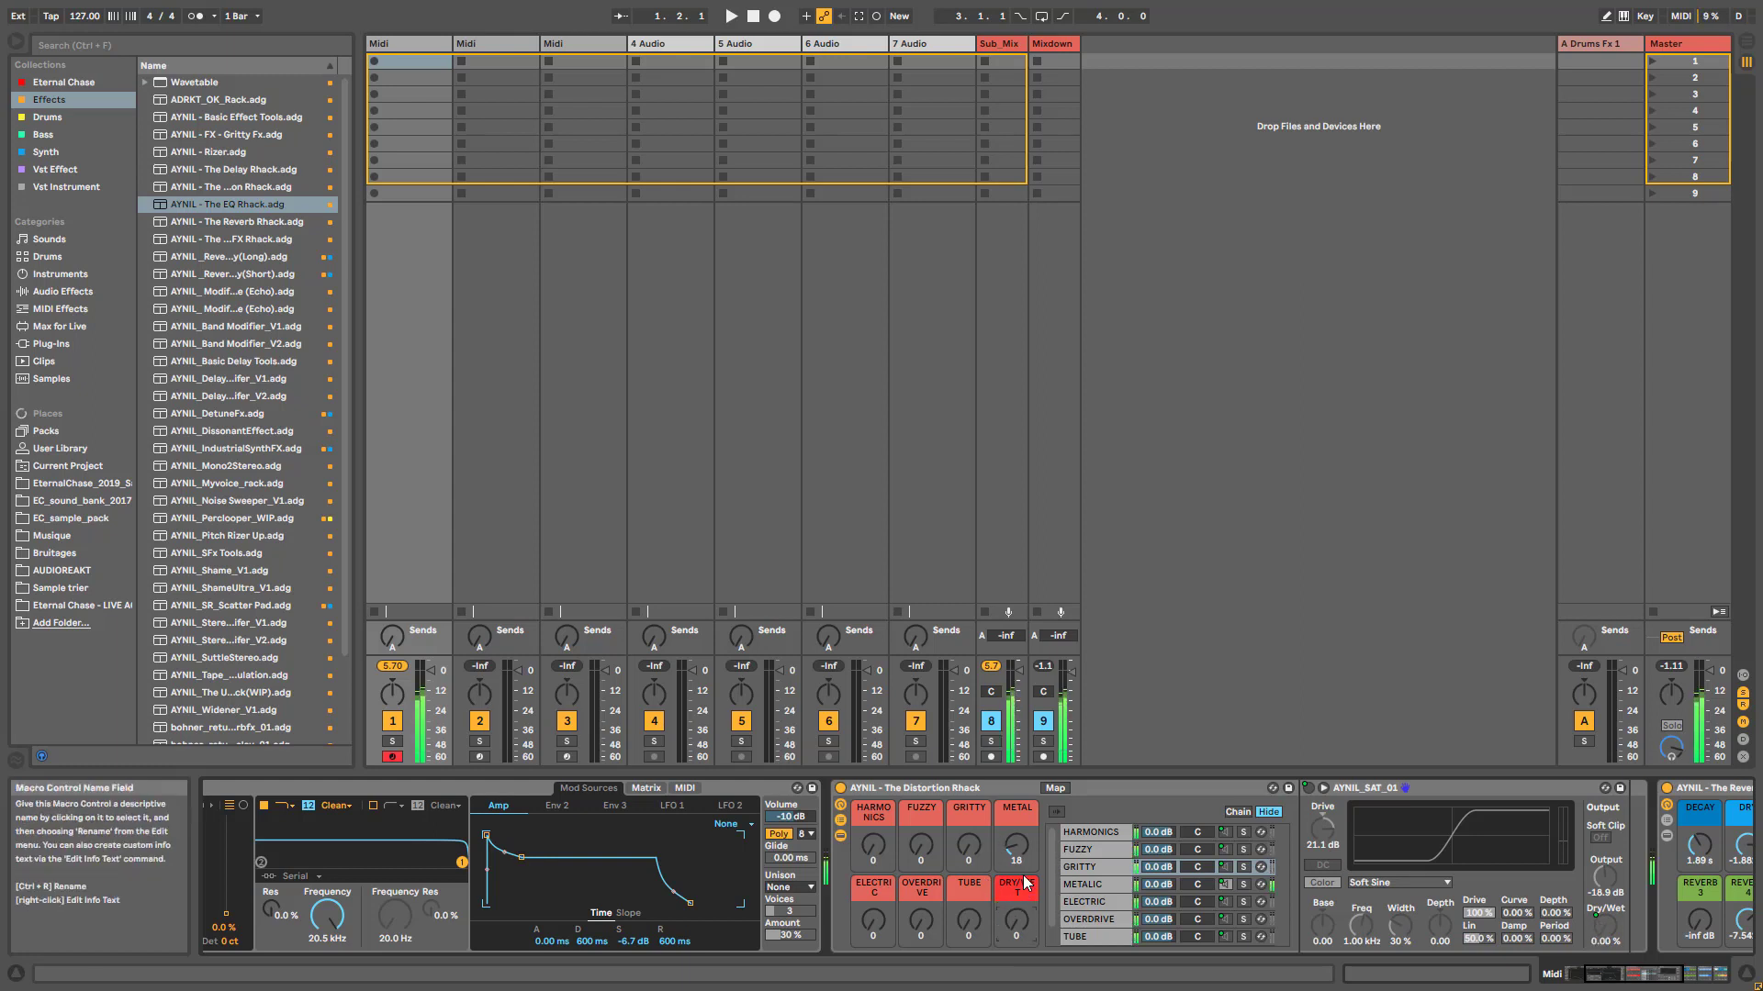
drag(1016, 921, 1016, 896)
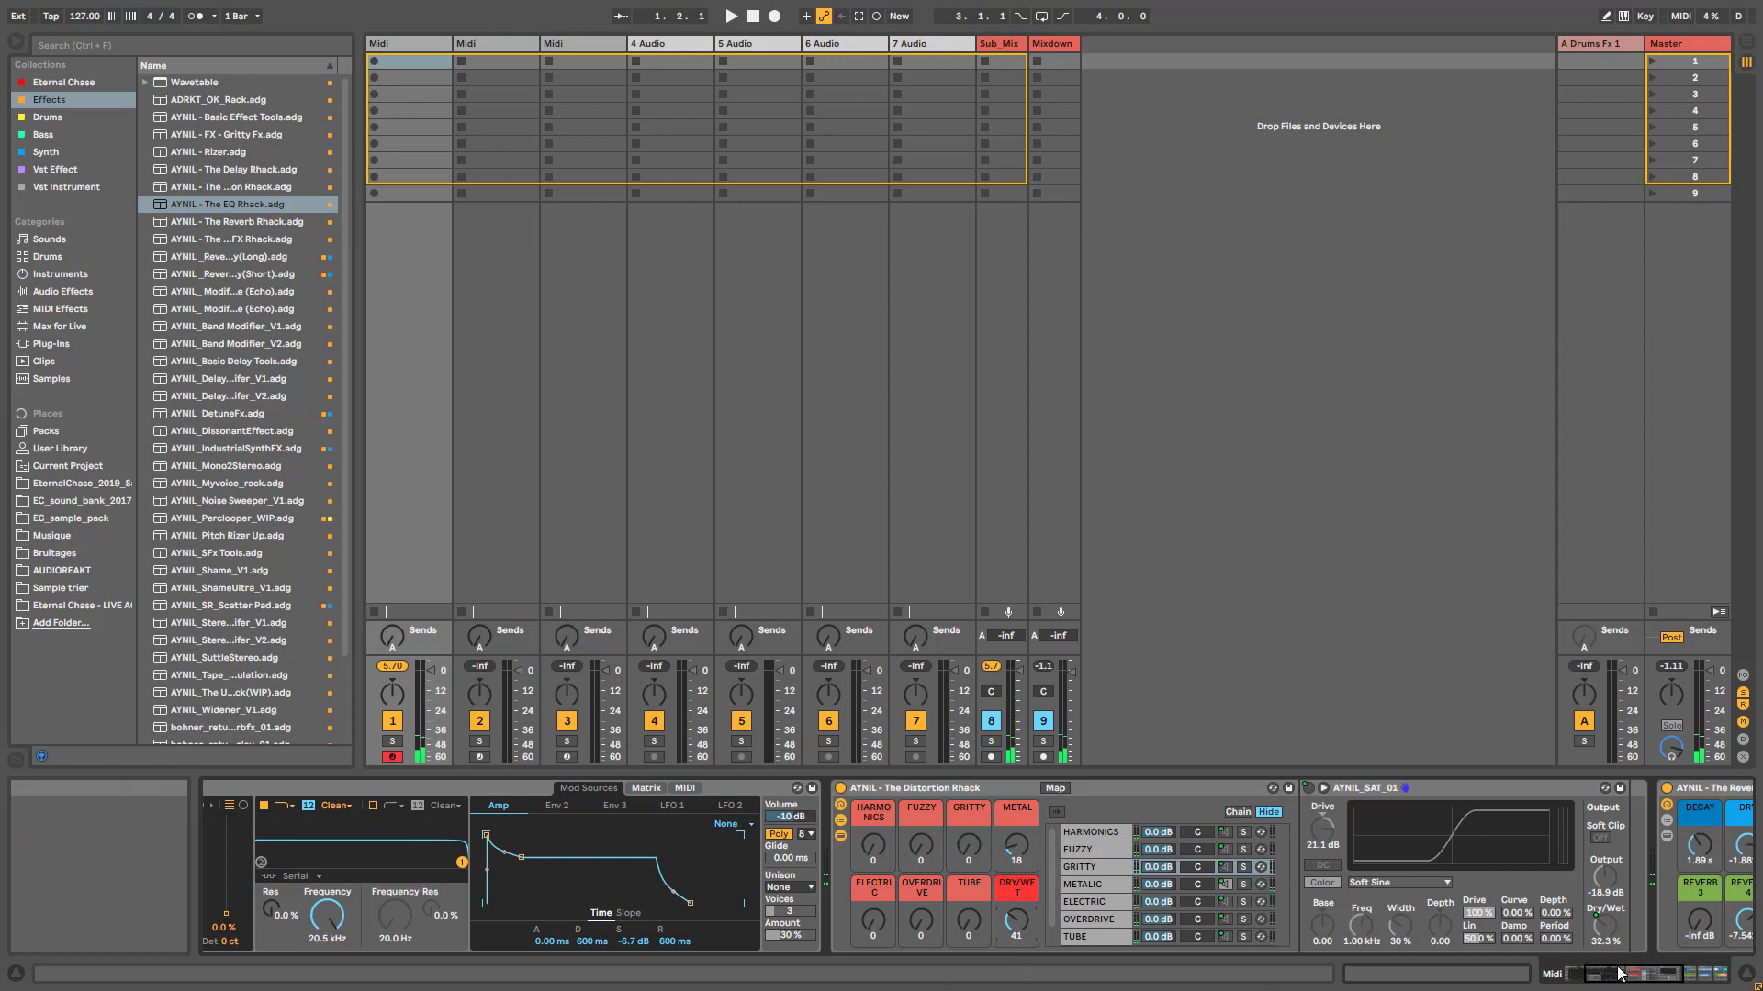
Set the Distortion rack's METAL macro to 0 and raise its ELECTRIC macro to 22
drag(1621, 974, 1608, 975)
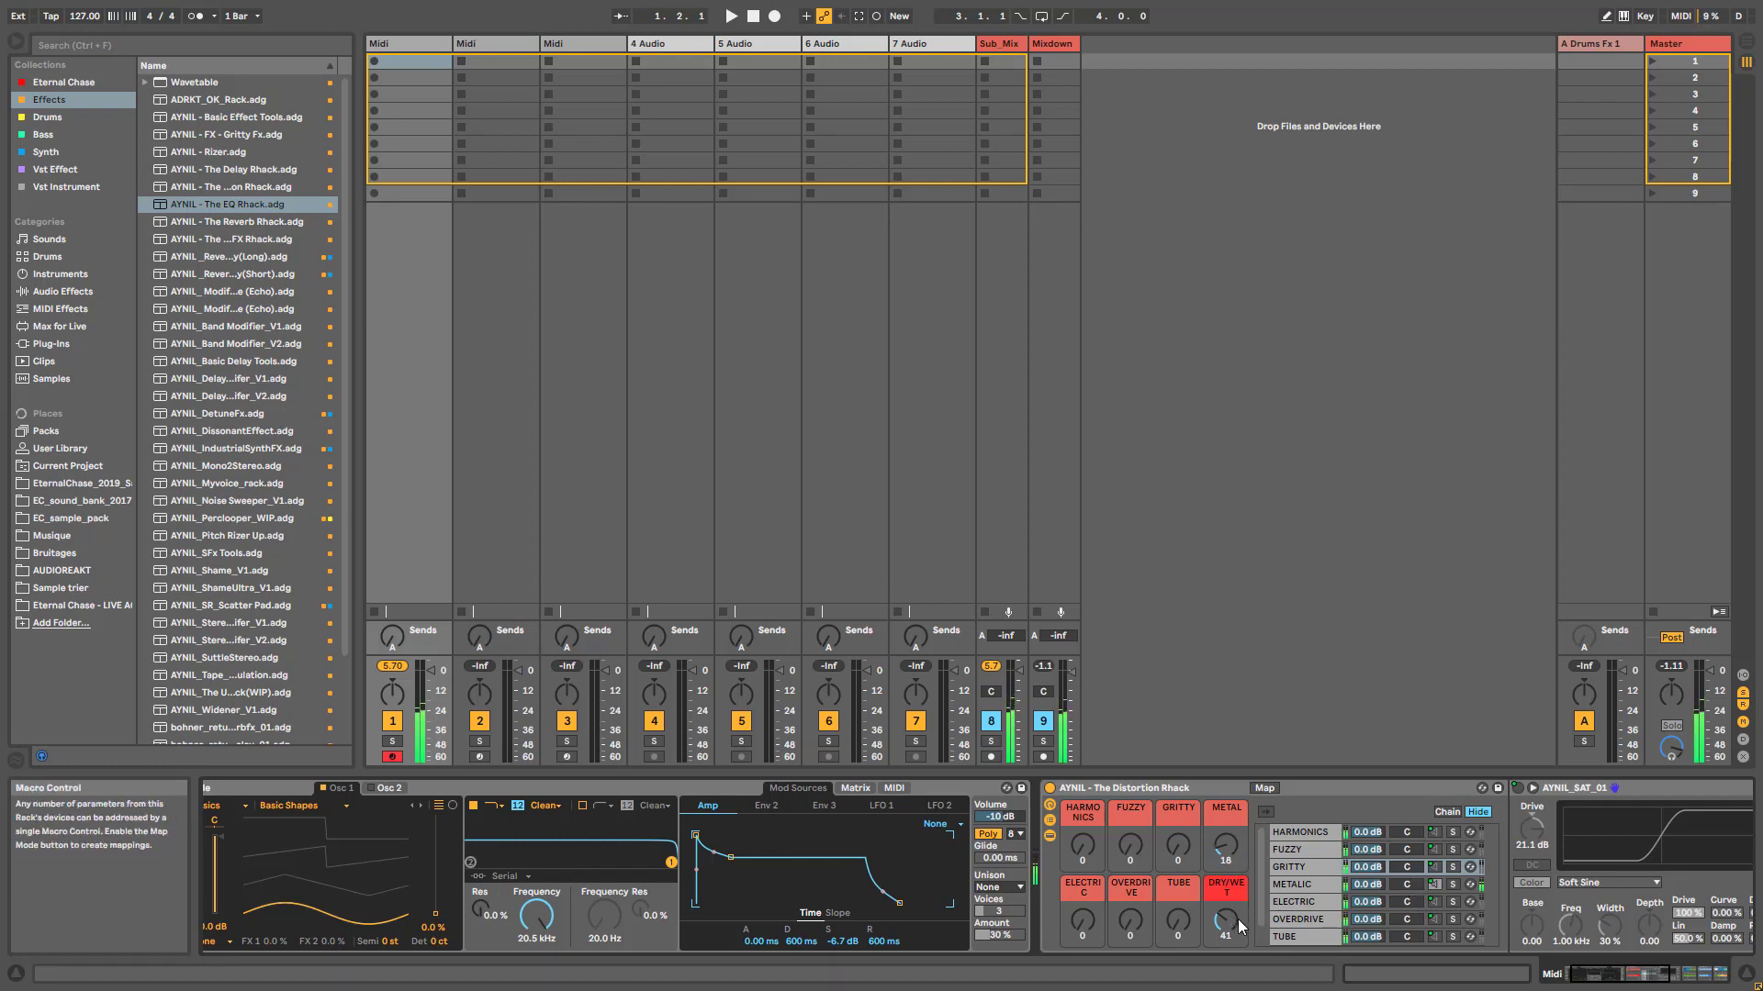
drag(1225, 843, 1225, 877)
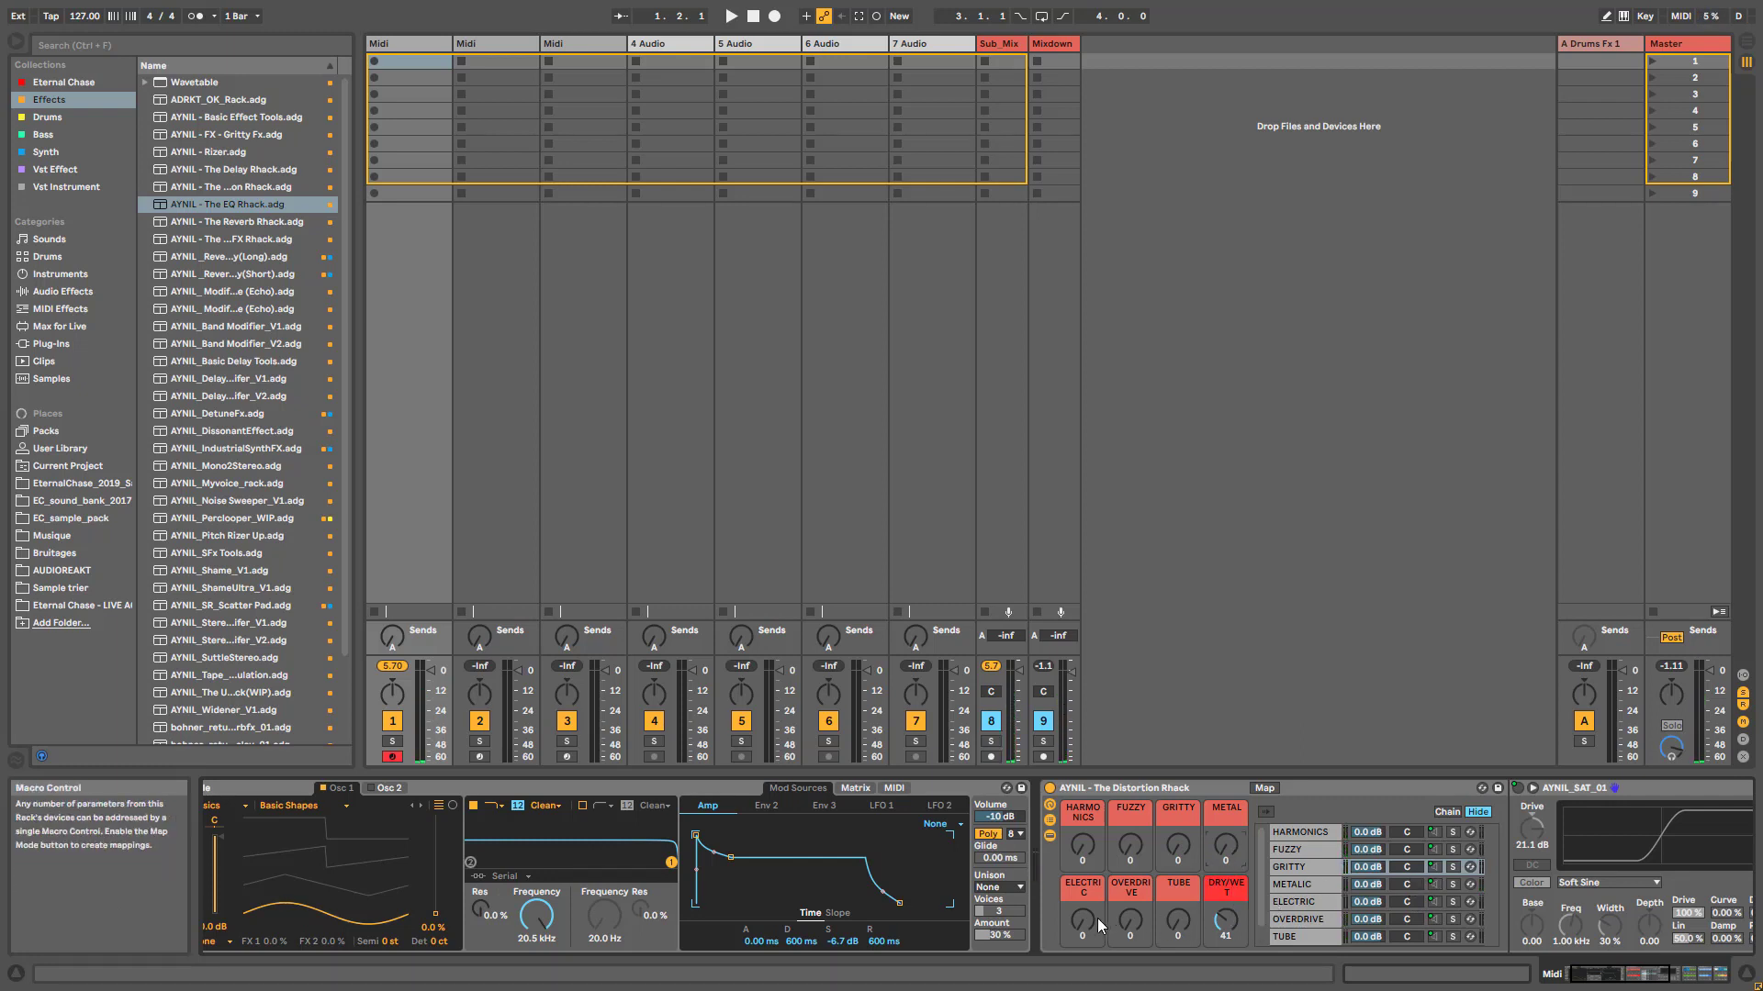
drag(1089, 928, 1088, 904)
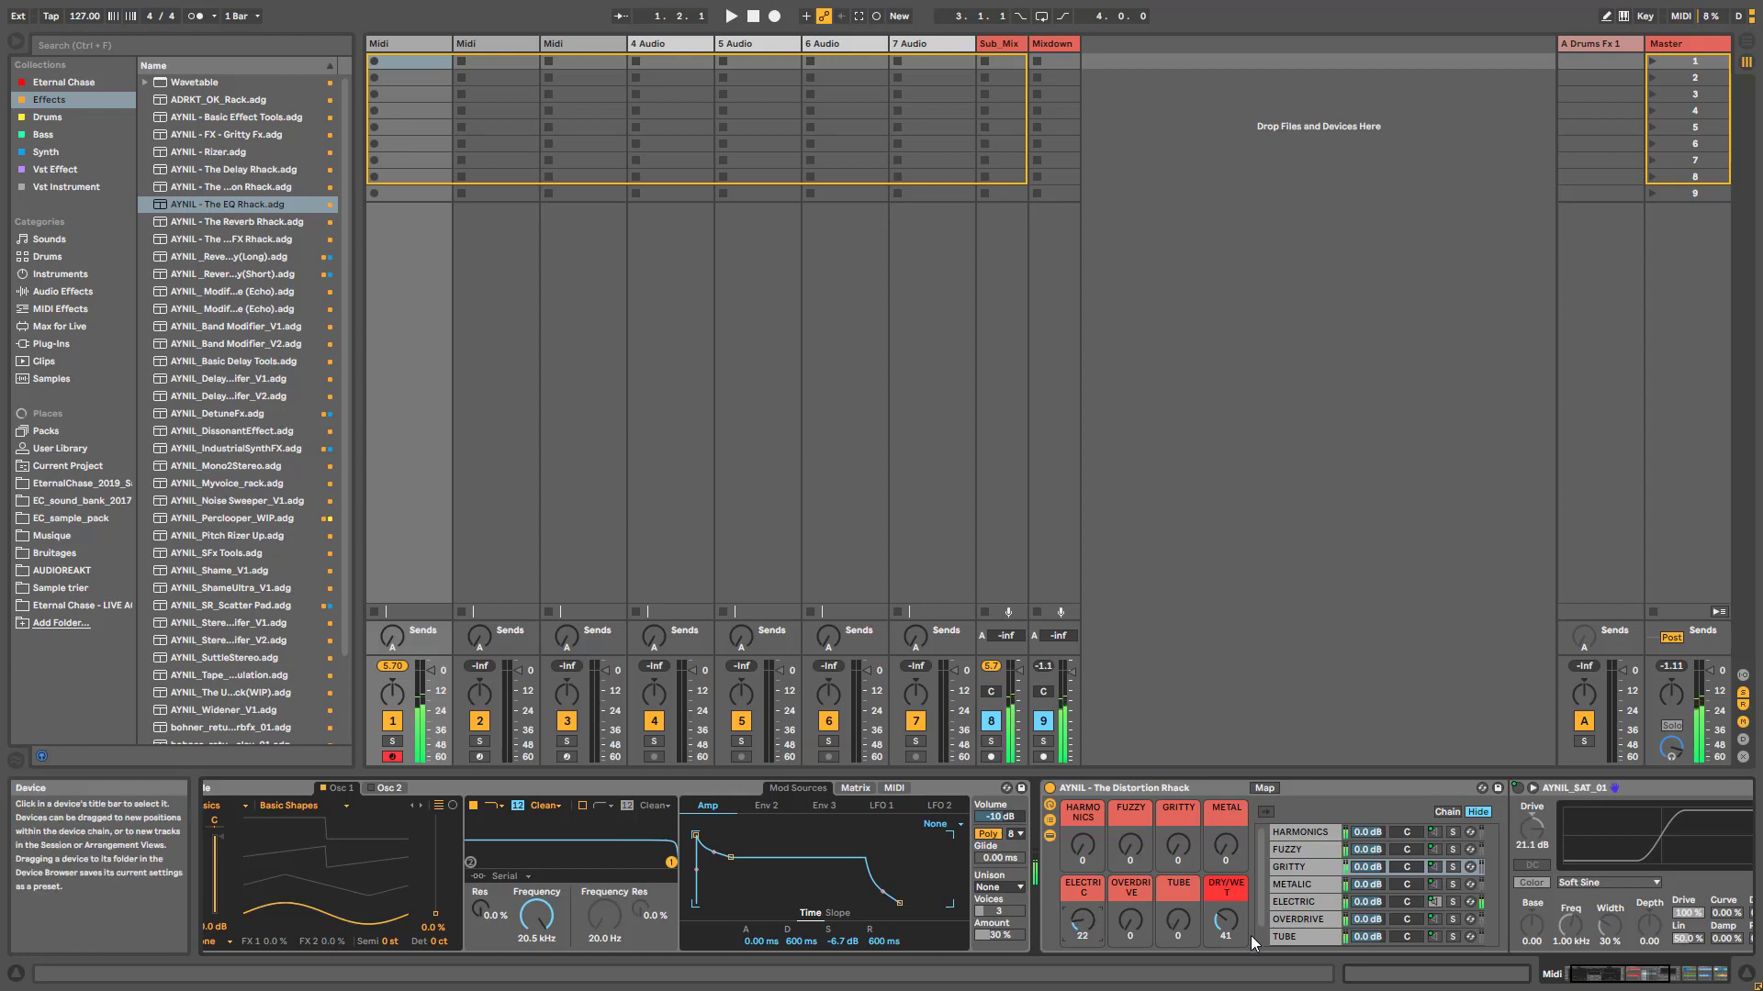
Audition the electric distortion with DRY/WET at 127 and lowered to 79, and reset the ELECTRIC macro to 0
drag(1232, 923, 1232, 872)
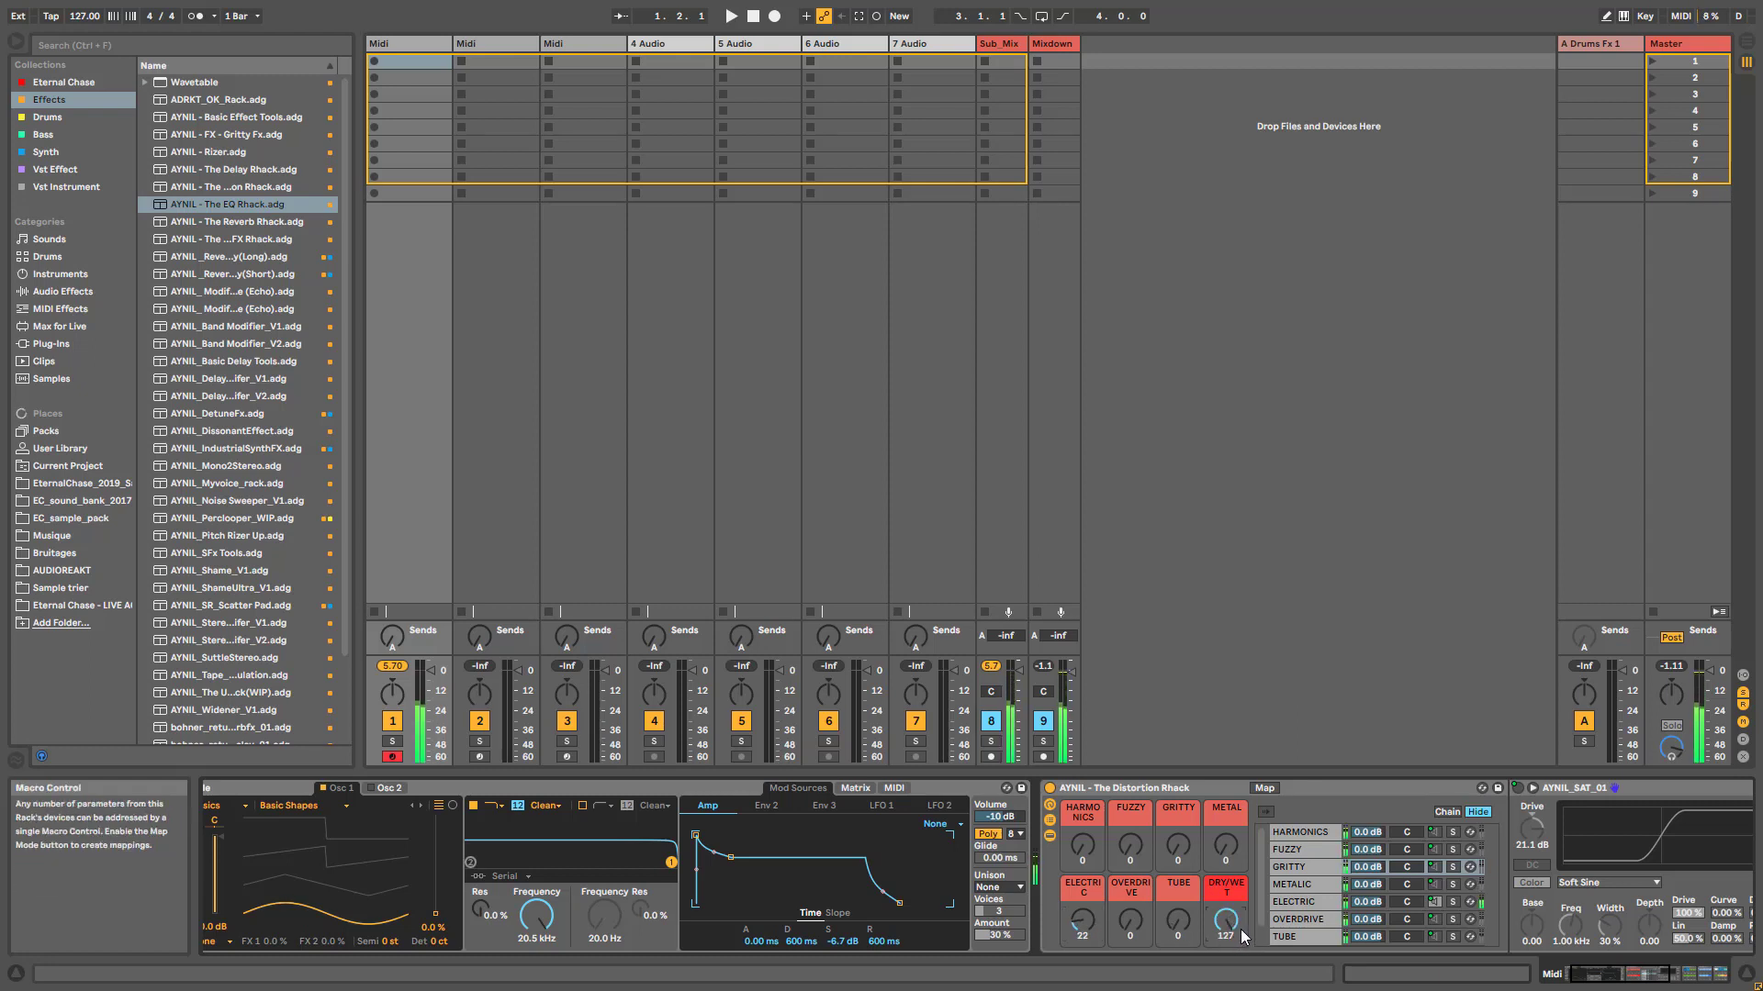
click(1076, 921)
drag(1224, 932, 1223, 872)
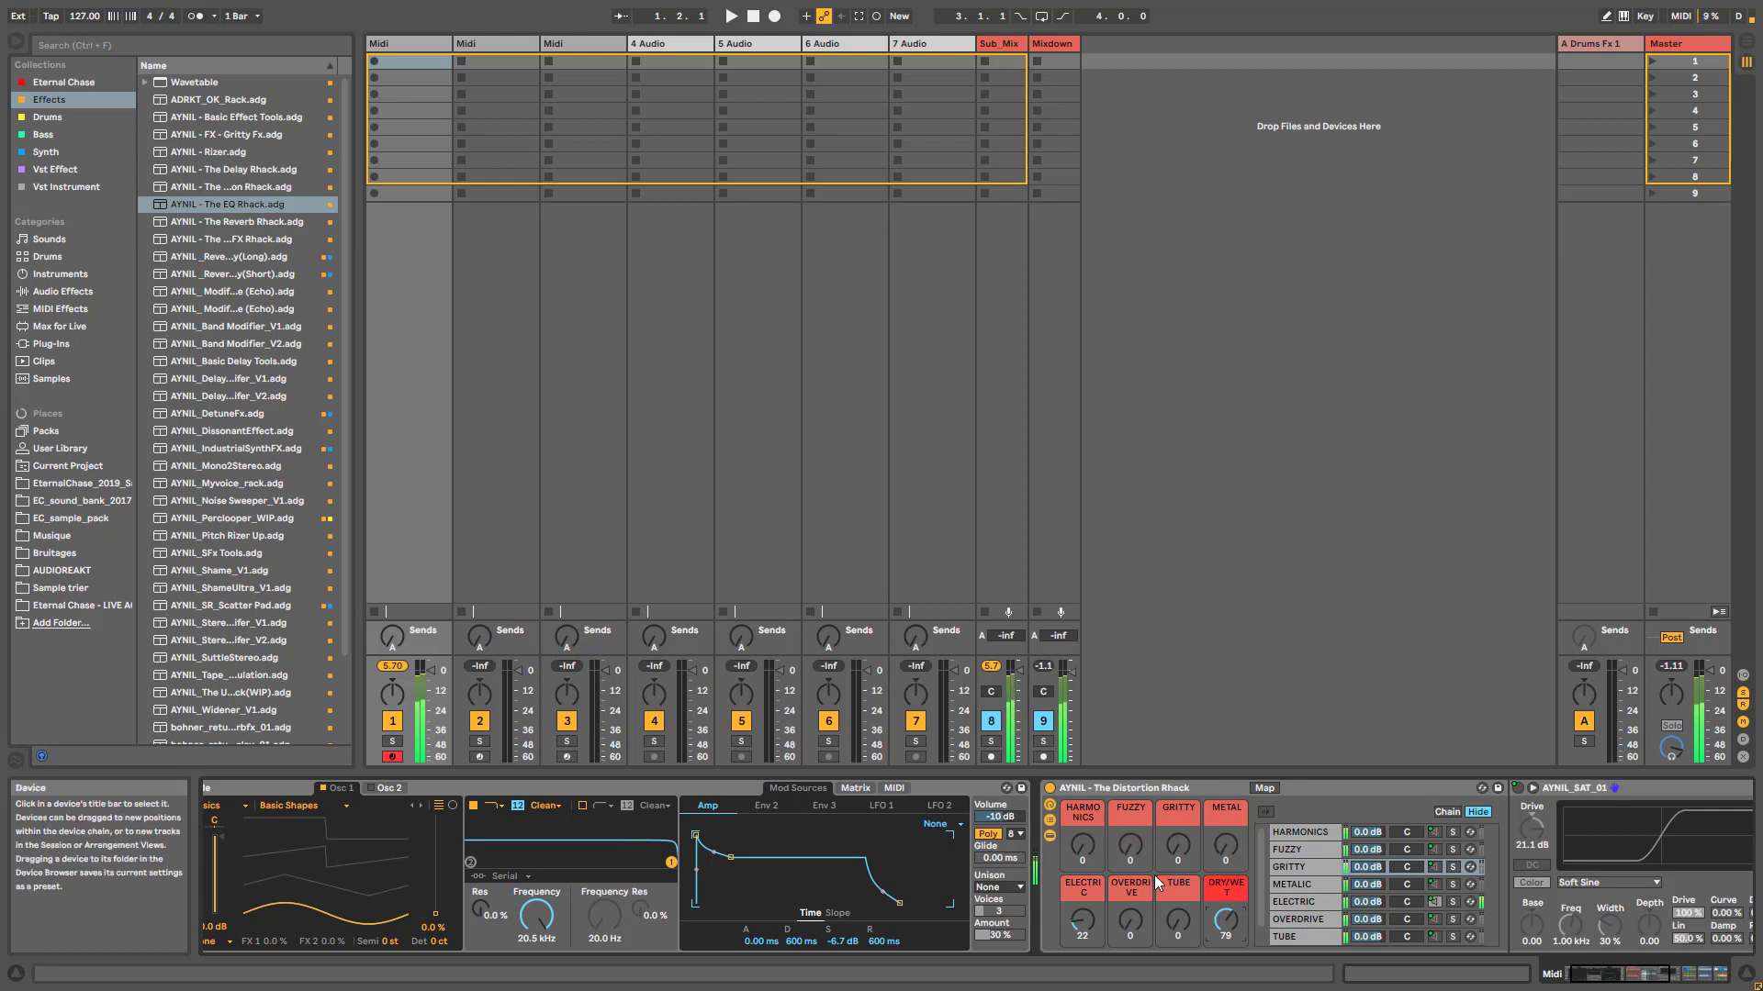
double_click(1092, 934)
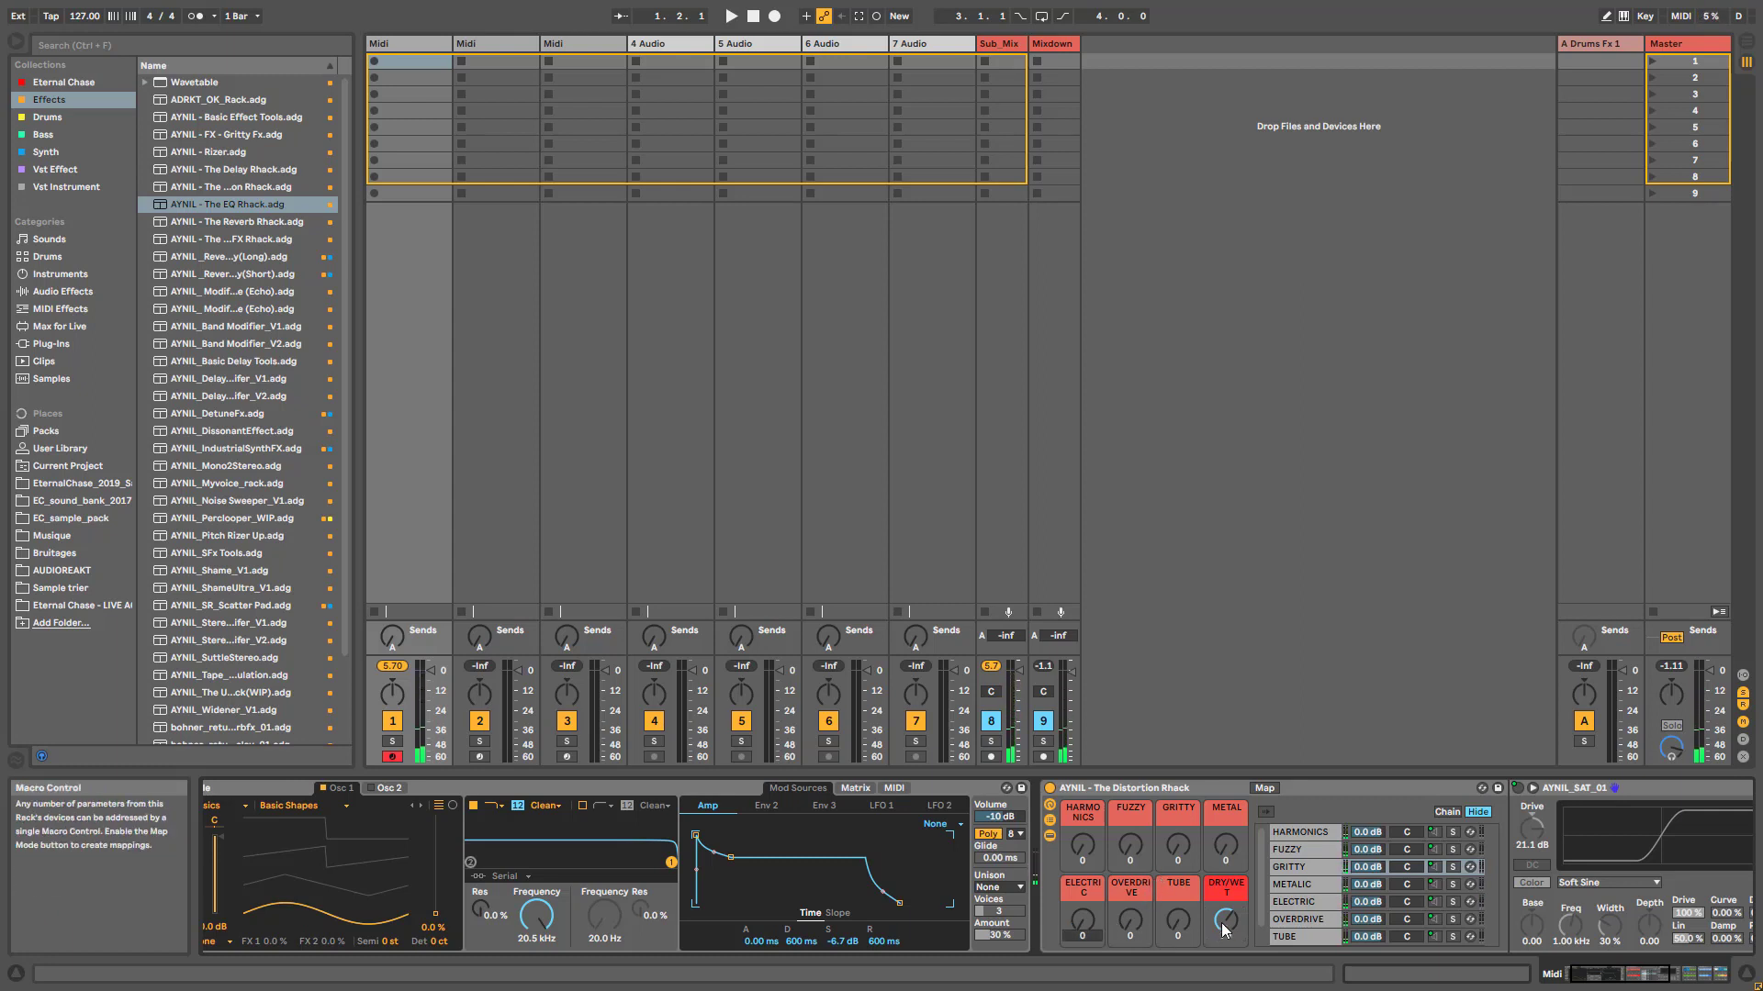
Display the devices of the ELECTRIC, METALIC and GRITTY chains in turn to compare their saturation curves
click(1298, 903)
click(1643, 979)
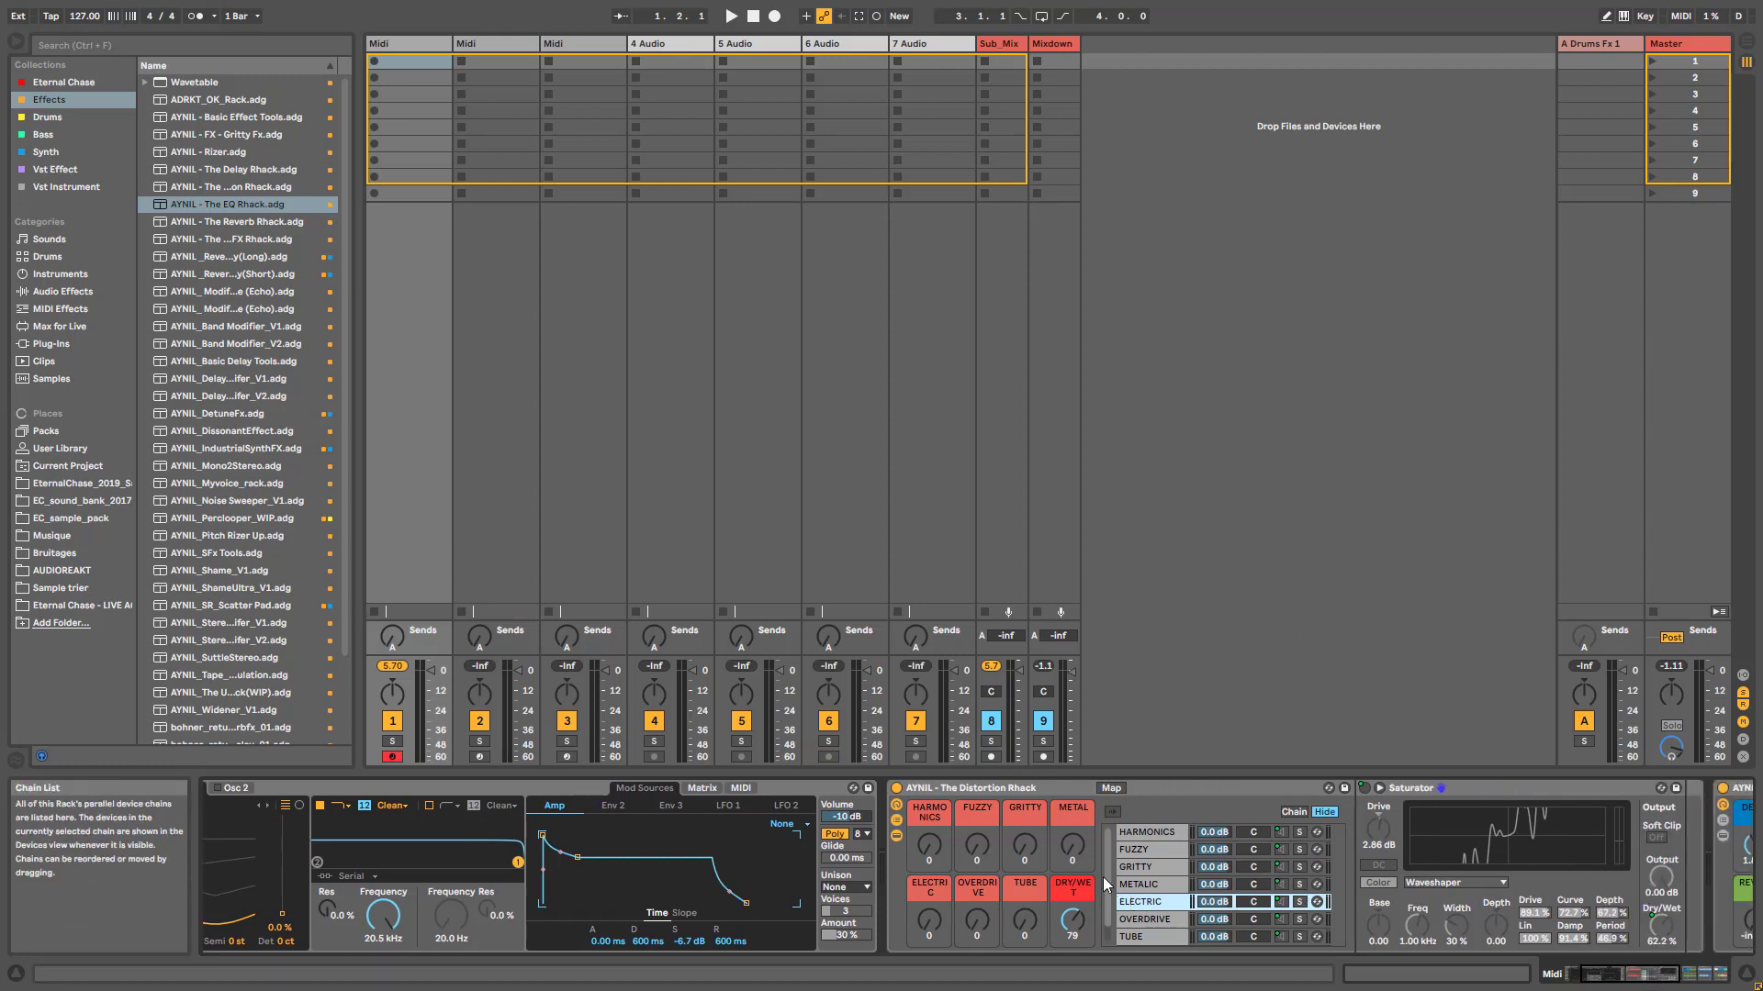
click(1136, 884)
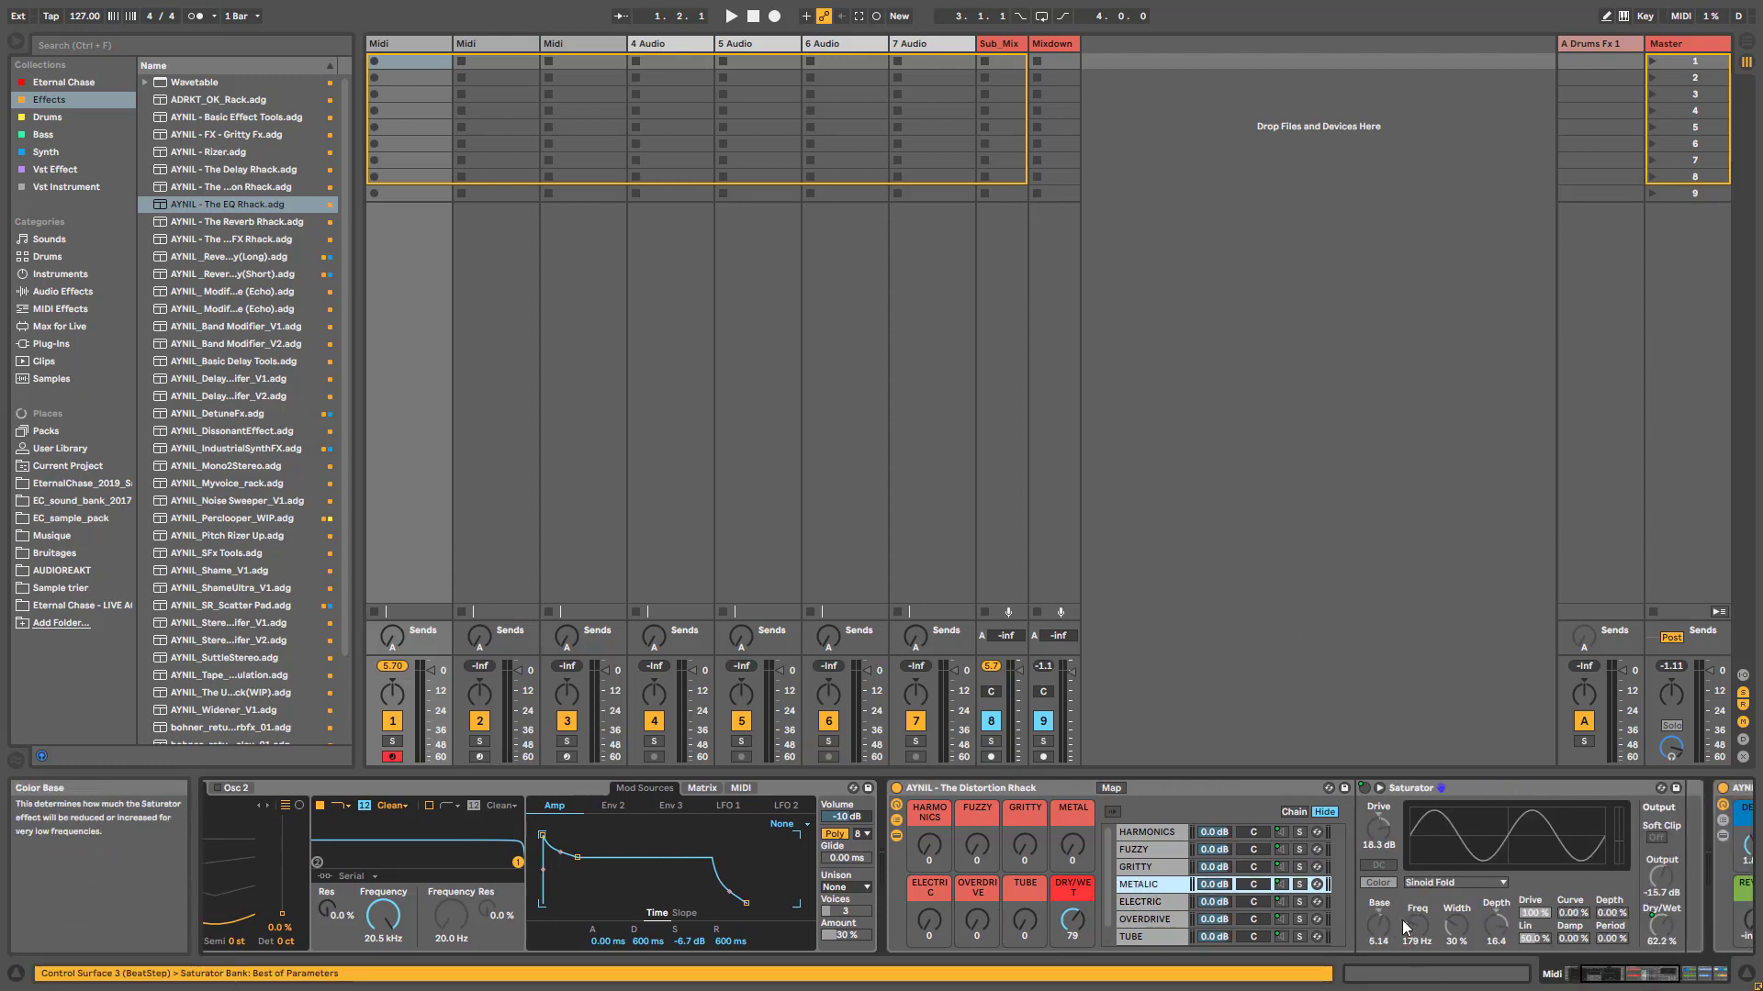
click(1135, 865)
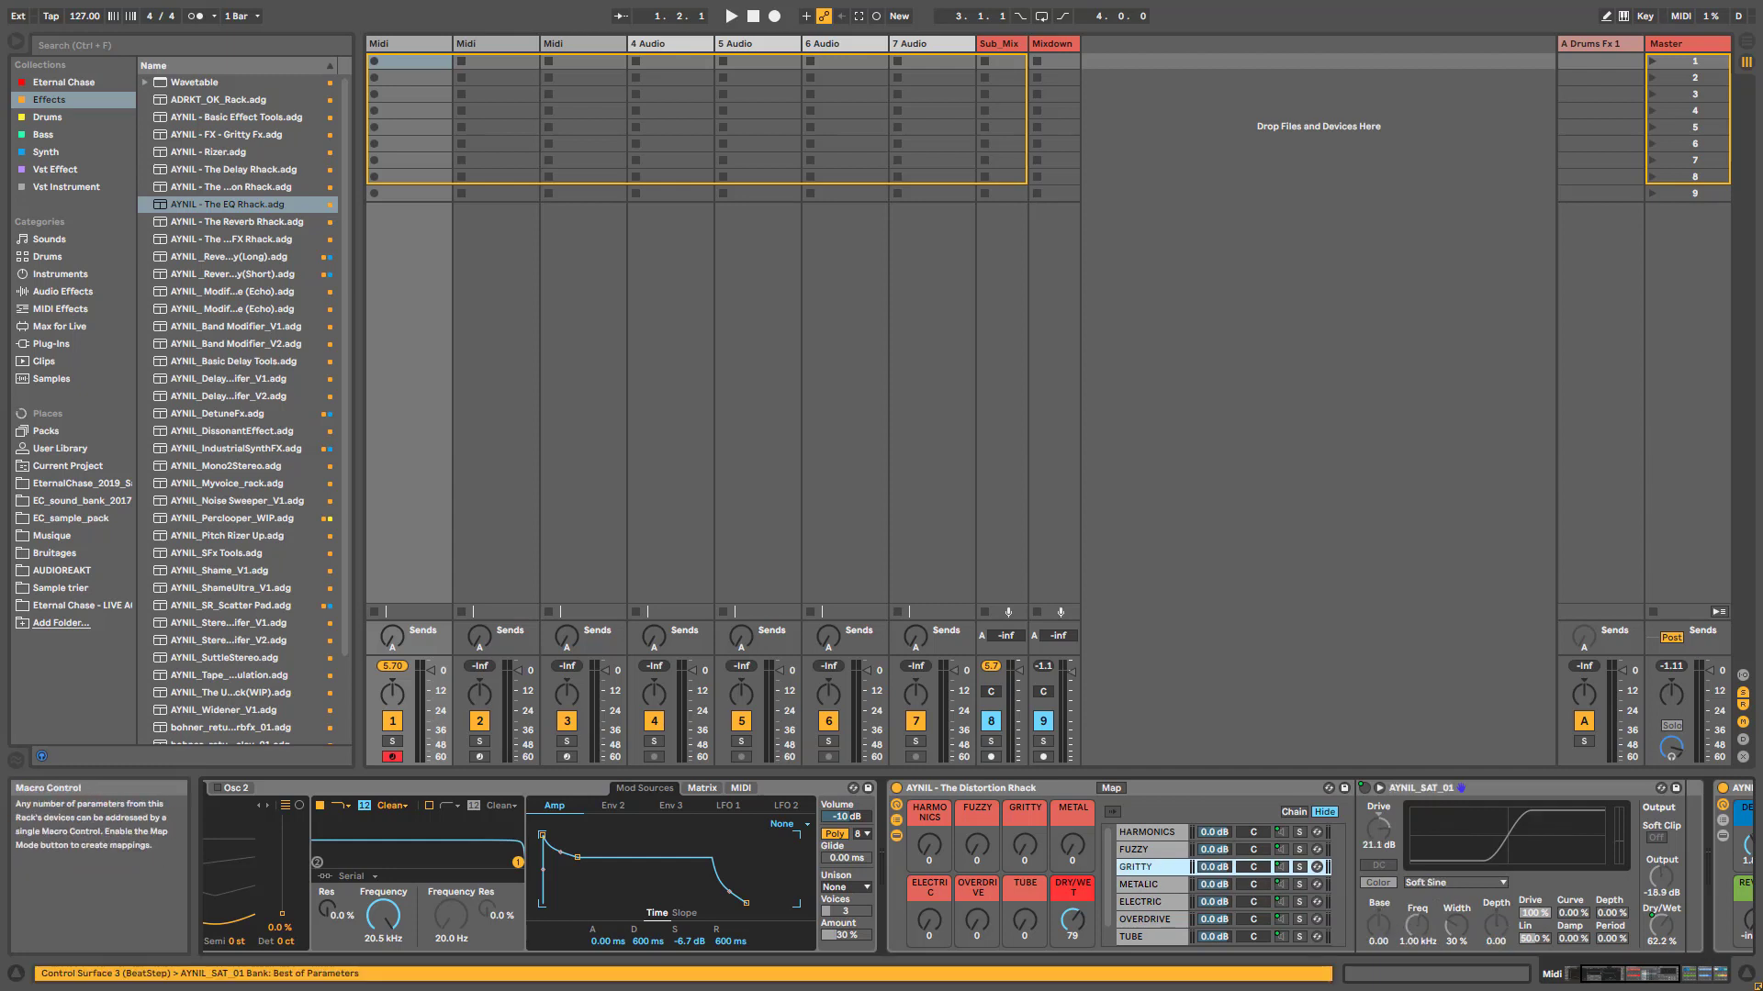
Raise the METAL macro to 13 and compare the METALIC chain's Saturator with Color on and off, leaving Color off at 179 Hz
click(1153, 884)
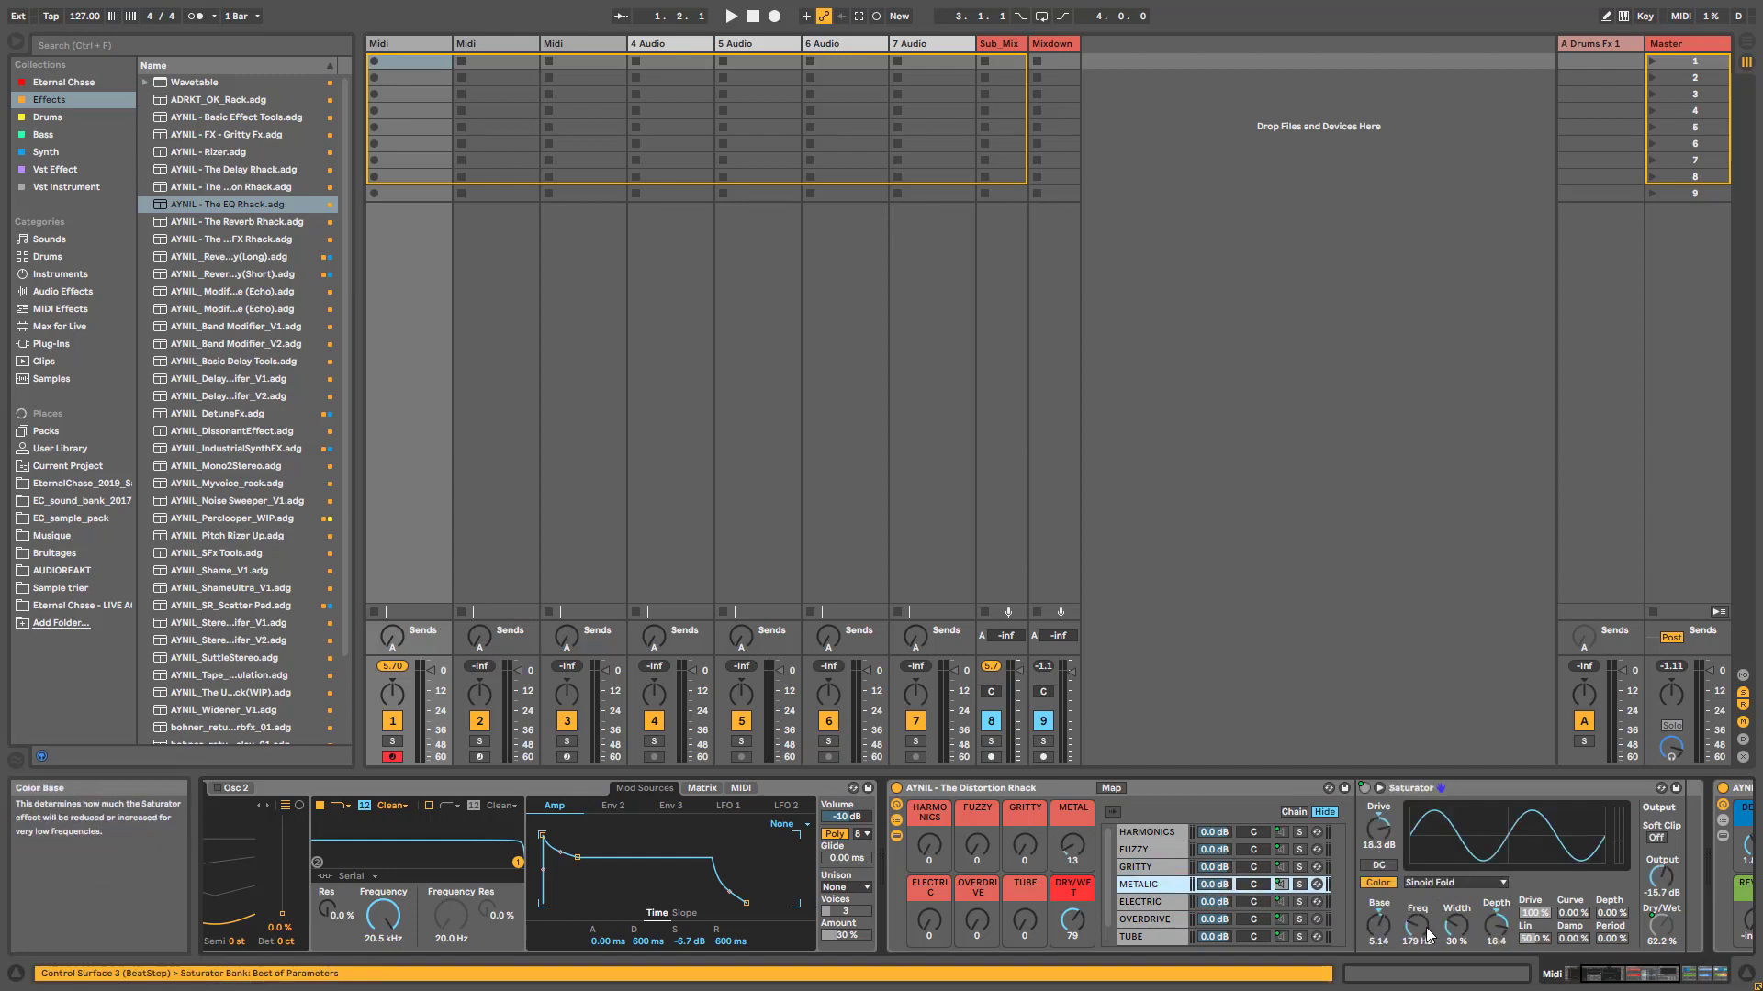
click(1377, 884)
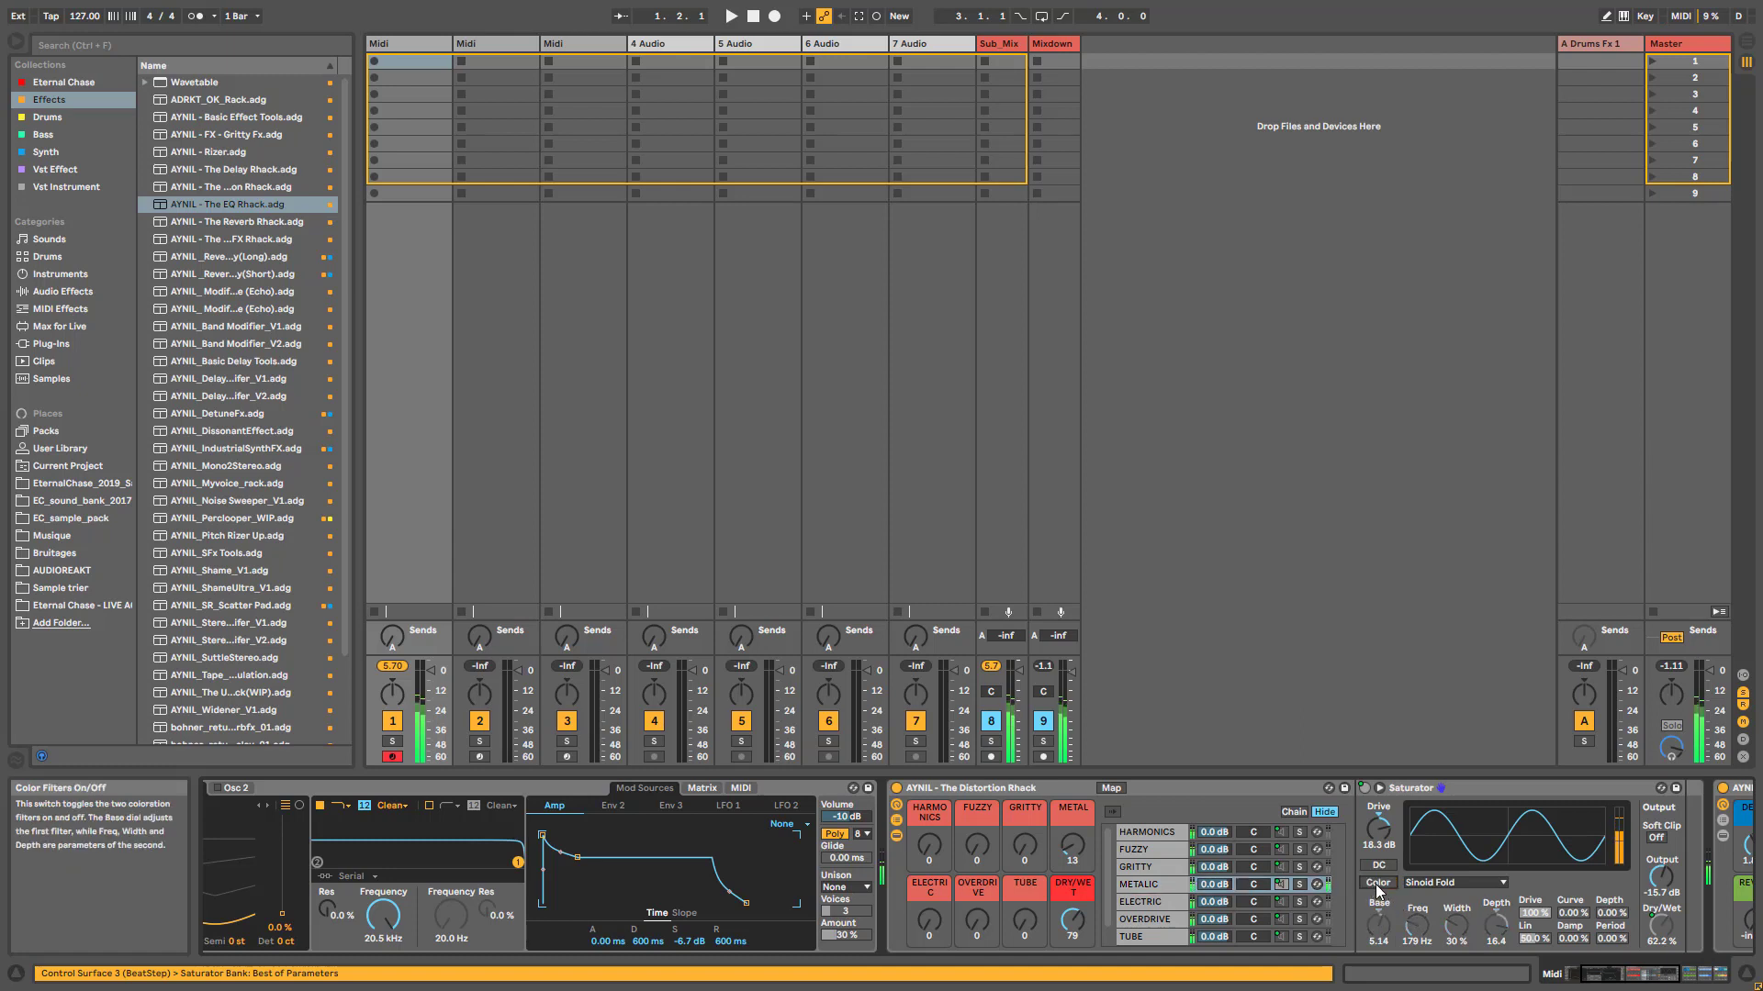
click(1377, 886)
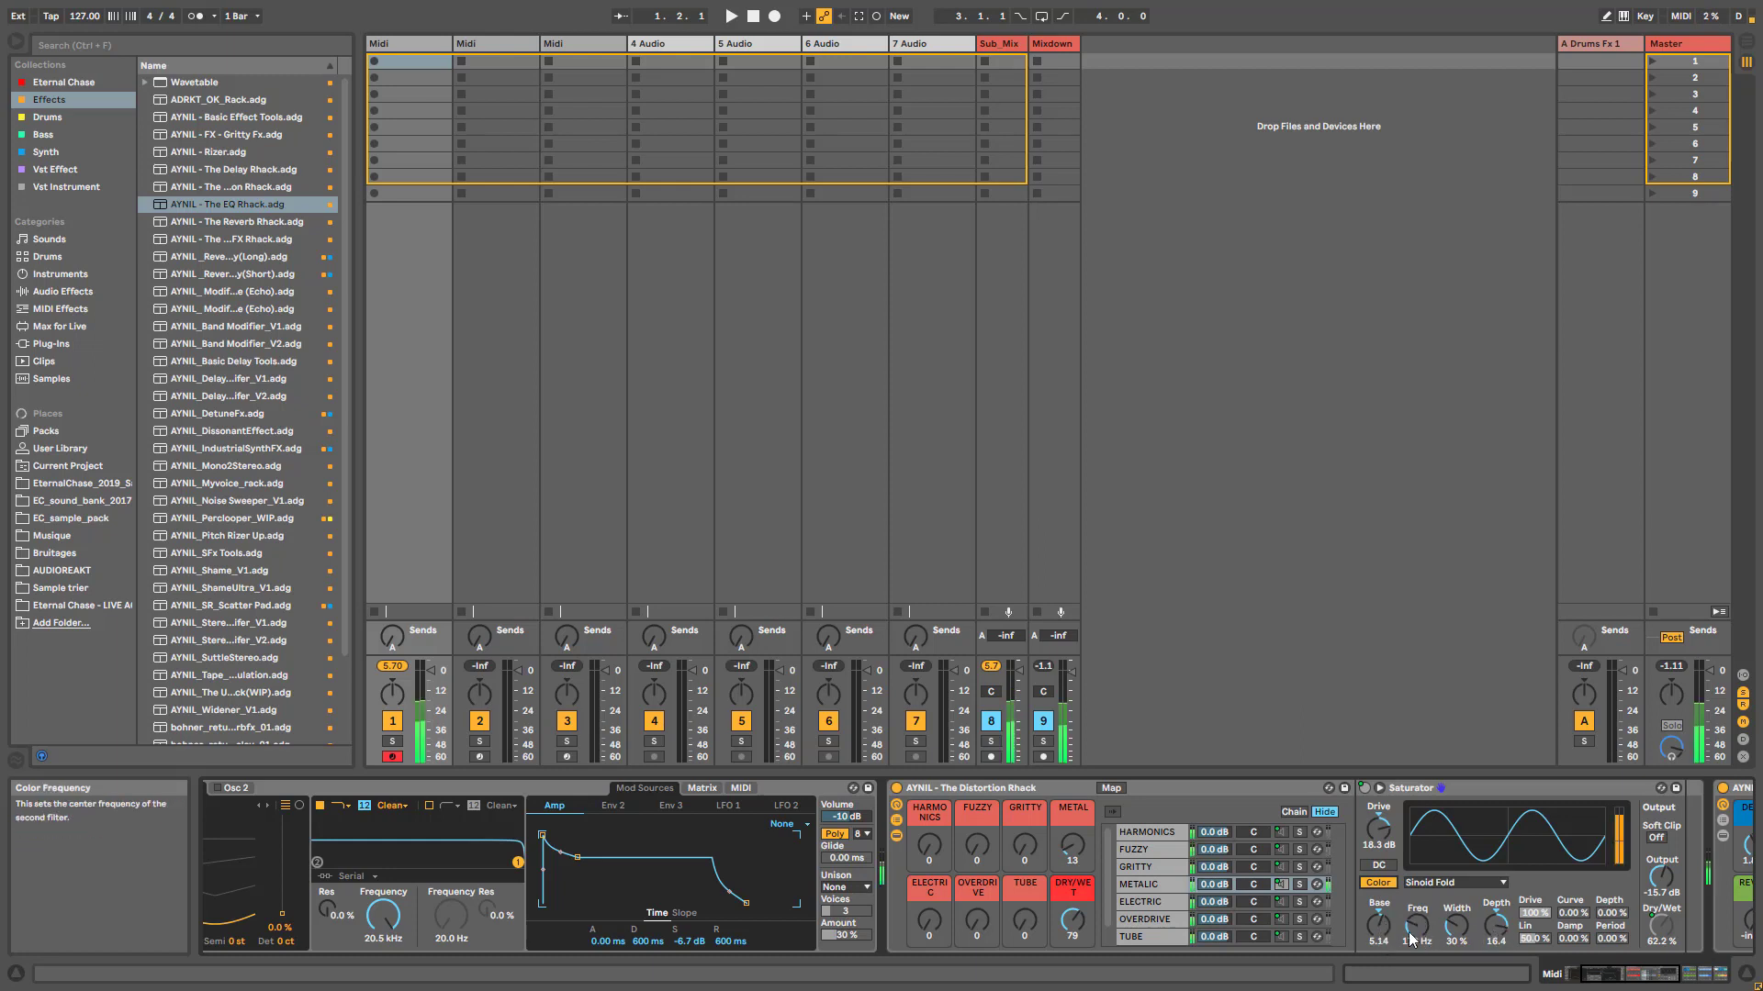
mouse_move(1416, 925)
mouse_down()
mouse_move(1416, 955)
mouse_move(1405, 938)
mouse_up()
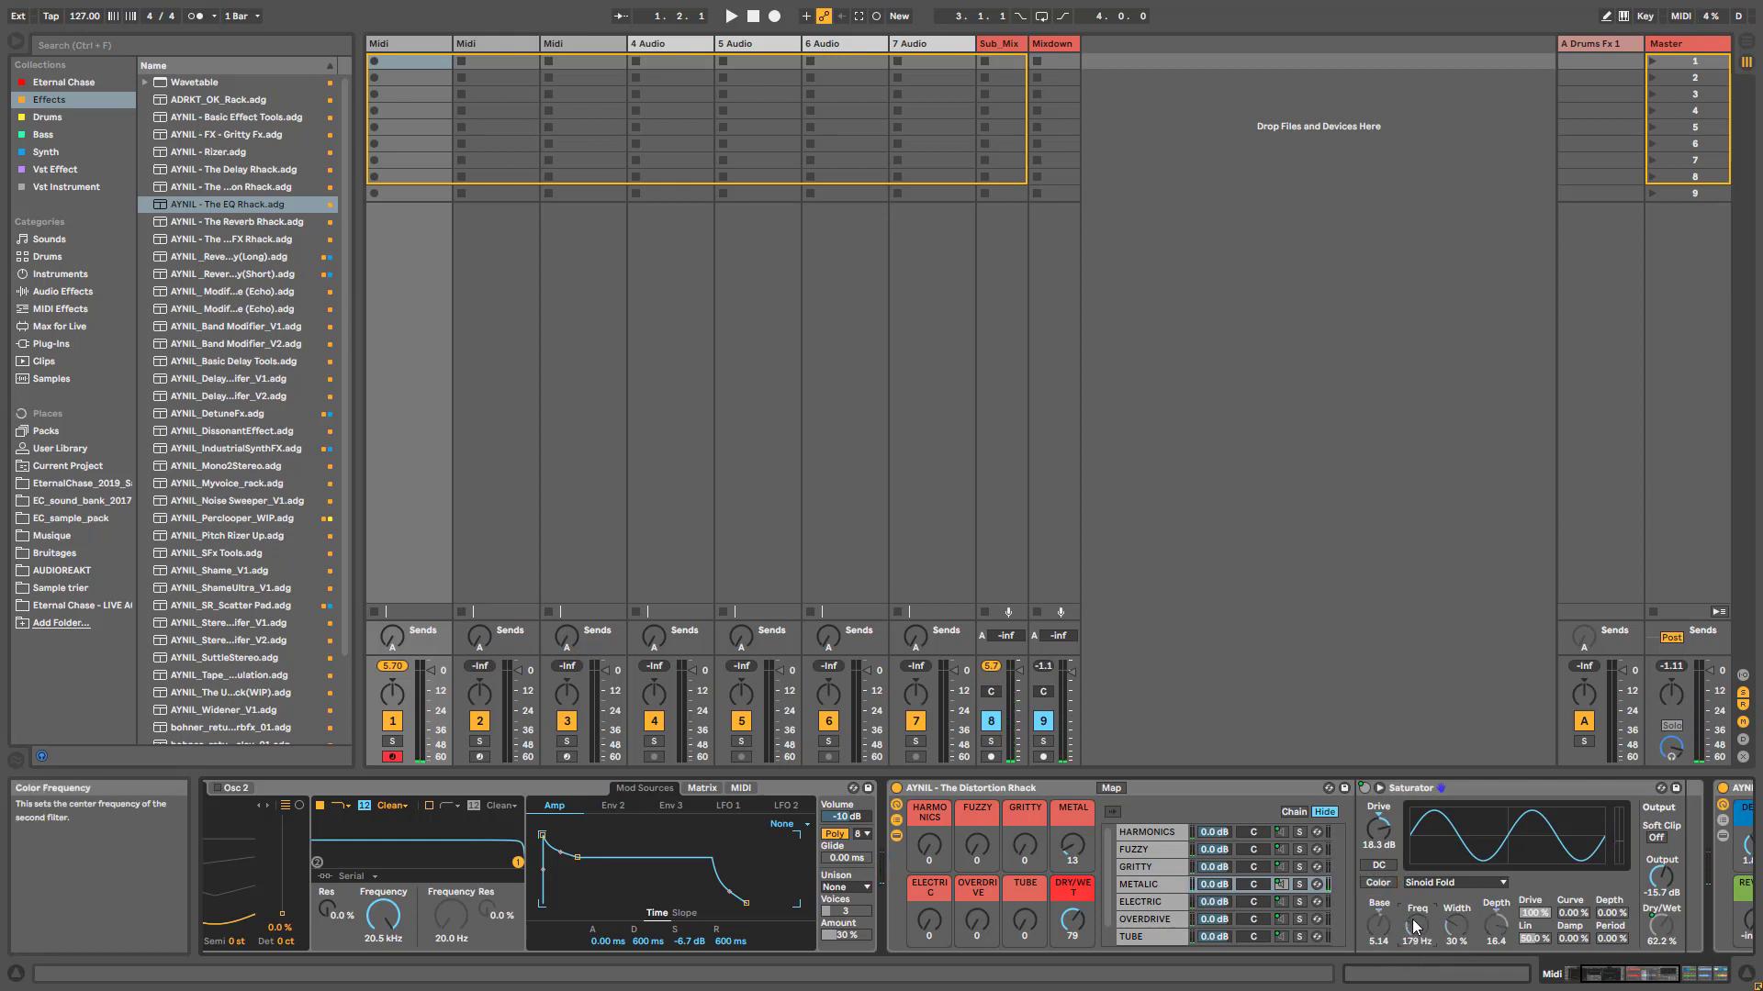
Display the ELECTRIC chain's Saturator and raise the ELECTRIC macro to 8
click(1156, 907)
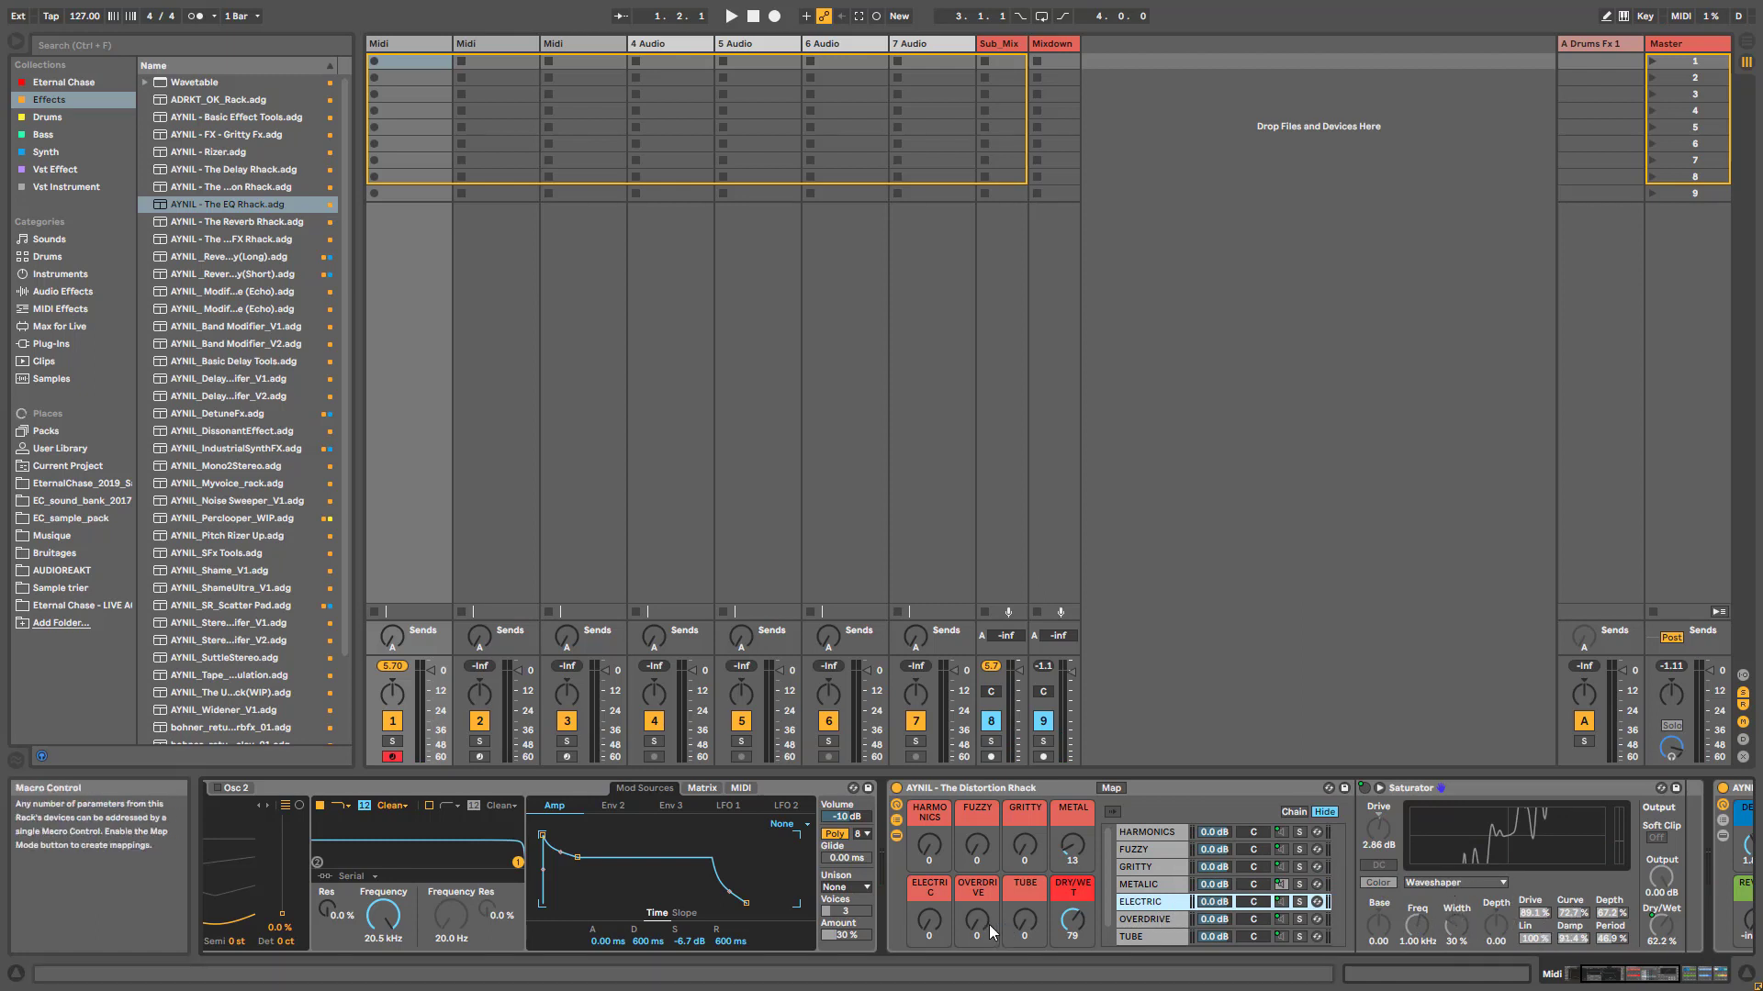
drag(929, 918, 929, 908)
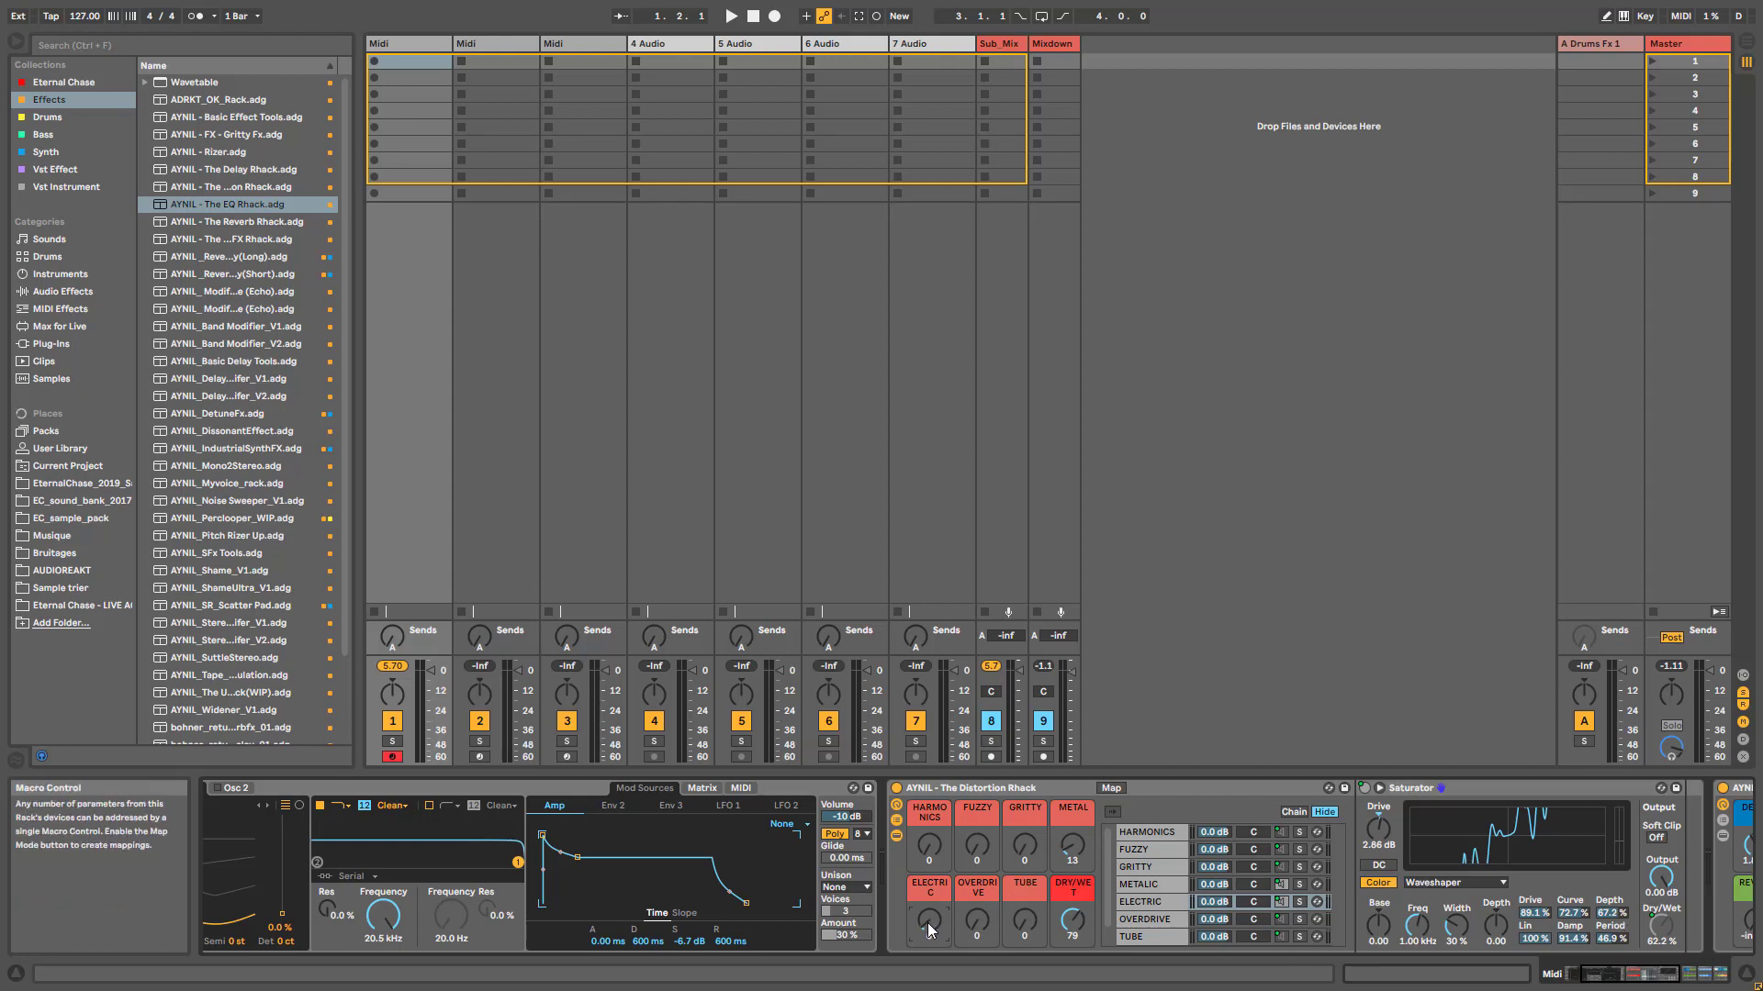
Display the OVERDRIVE chain's device and set the macros to ELECTRIC 0, OVERDRIVE 9 and DRY/WET 108
click(1143, 919)
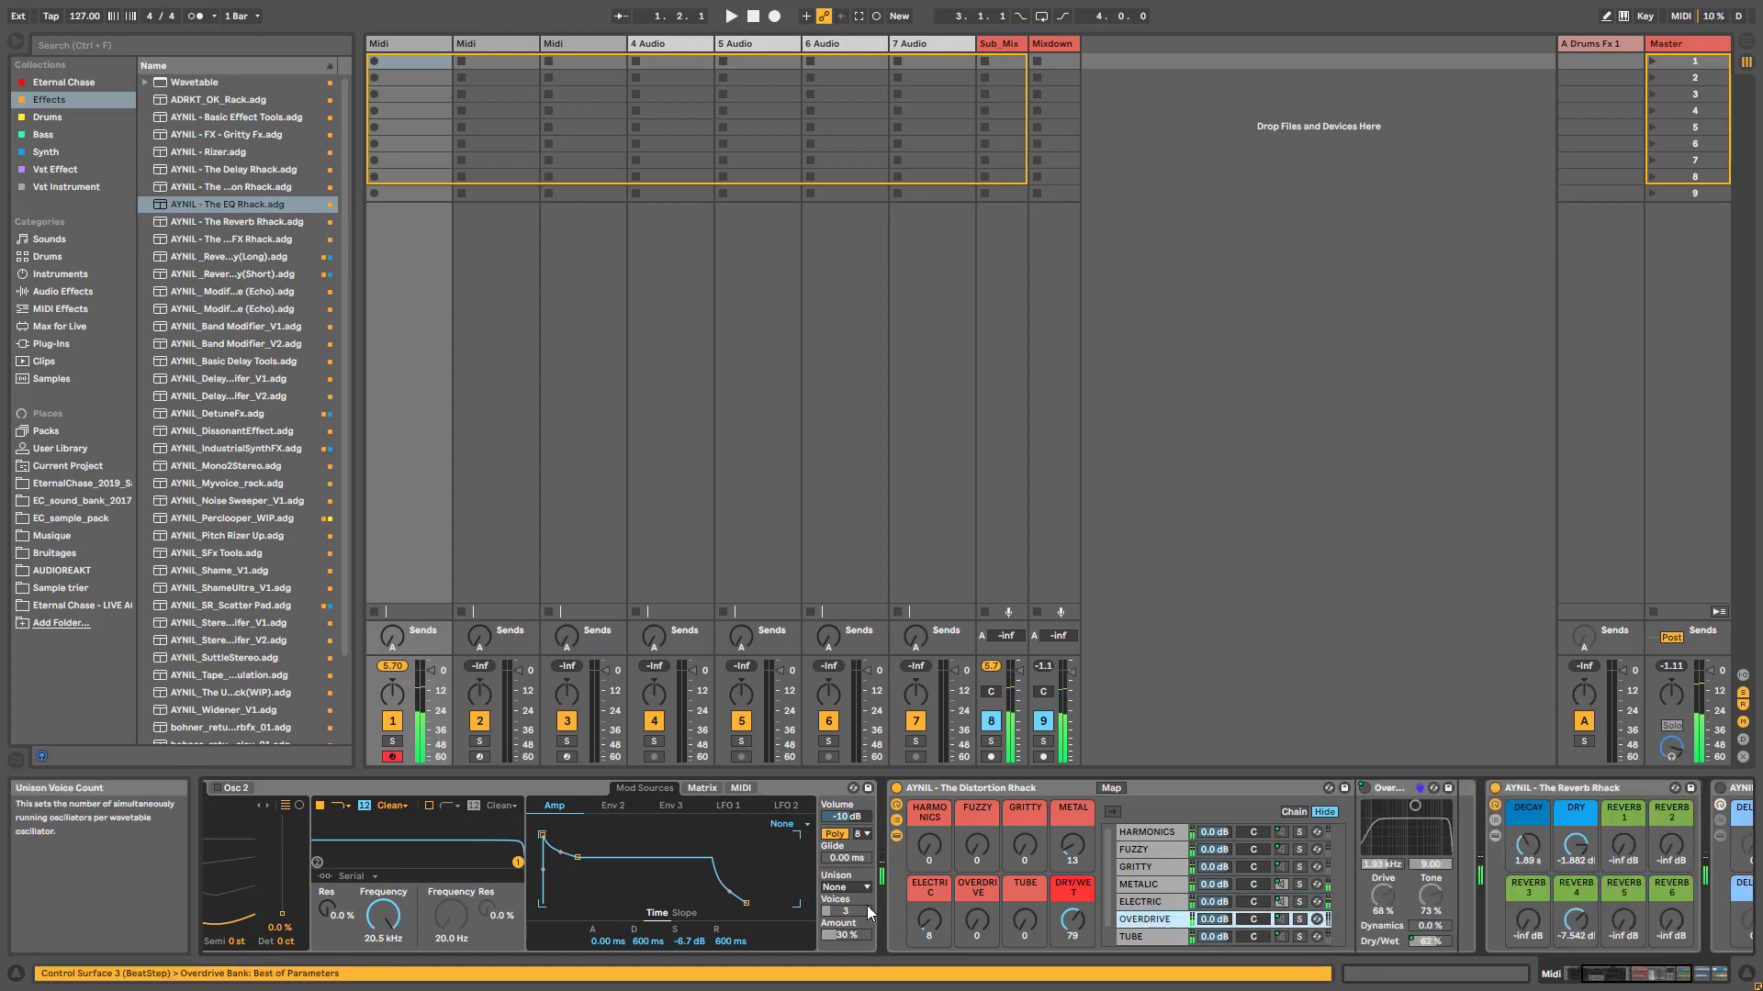
drag(929, 920, 1051, 907)
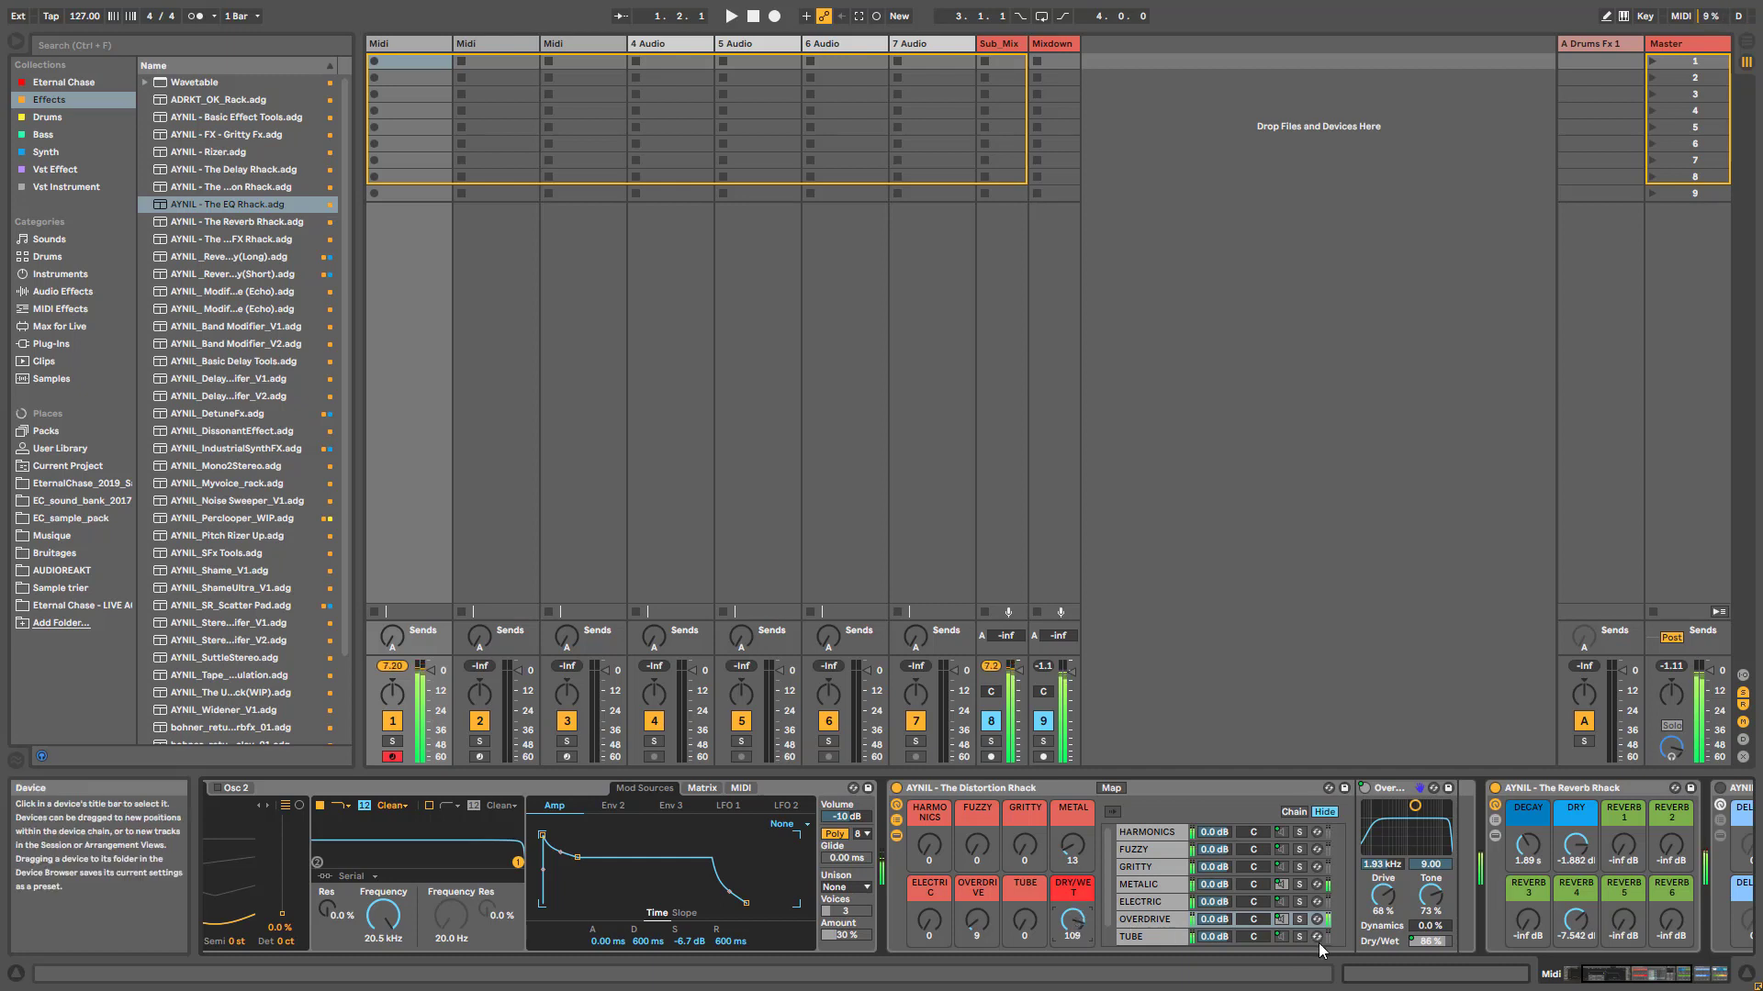
click(1417, 942)
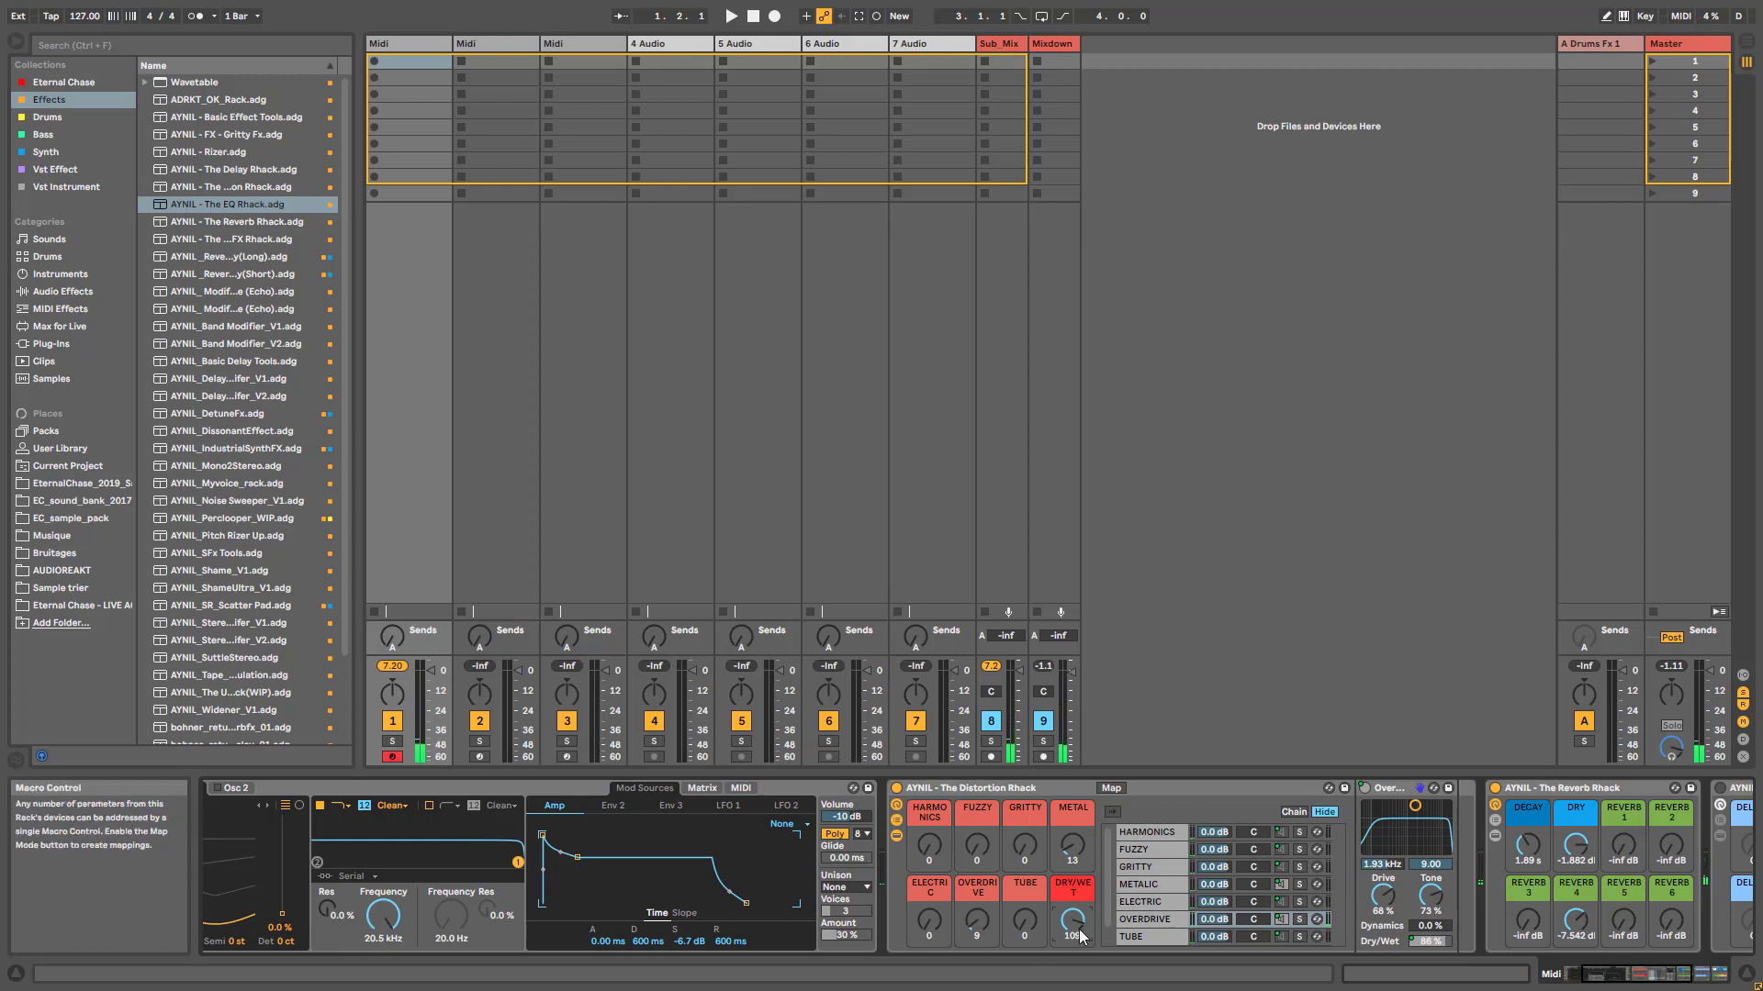
Audition the overdrive at DRY/WET 127 and reduce the DRY/WET macro to 64
drag(1072, 921, 1072, 826)
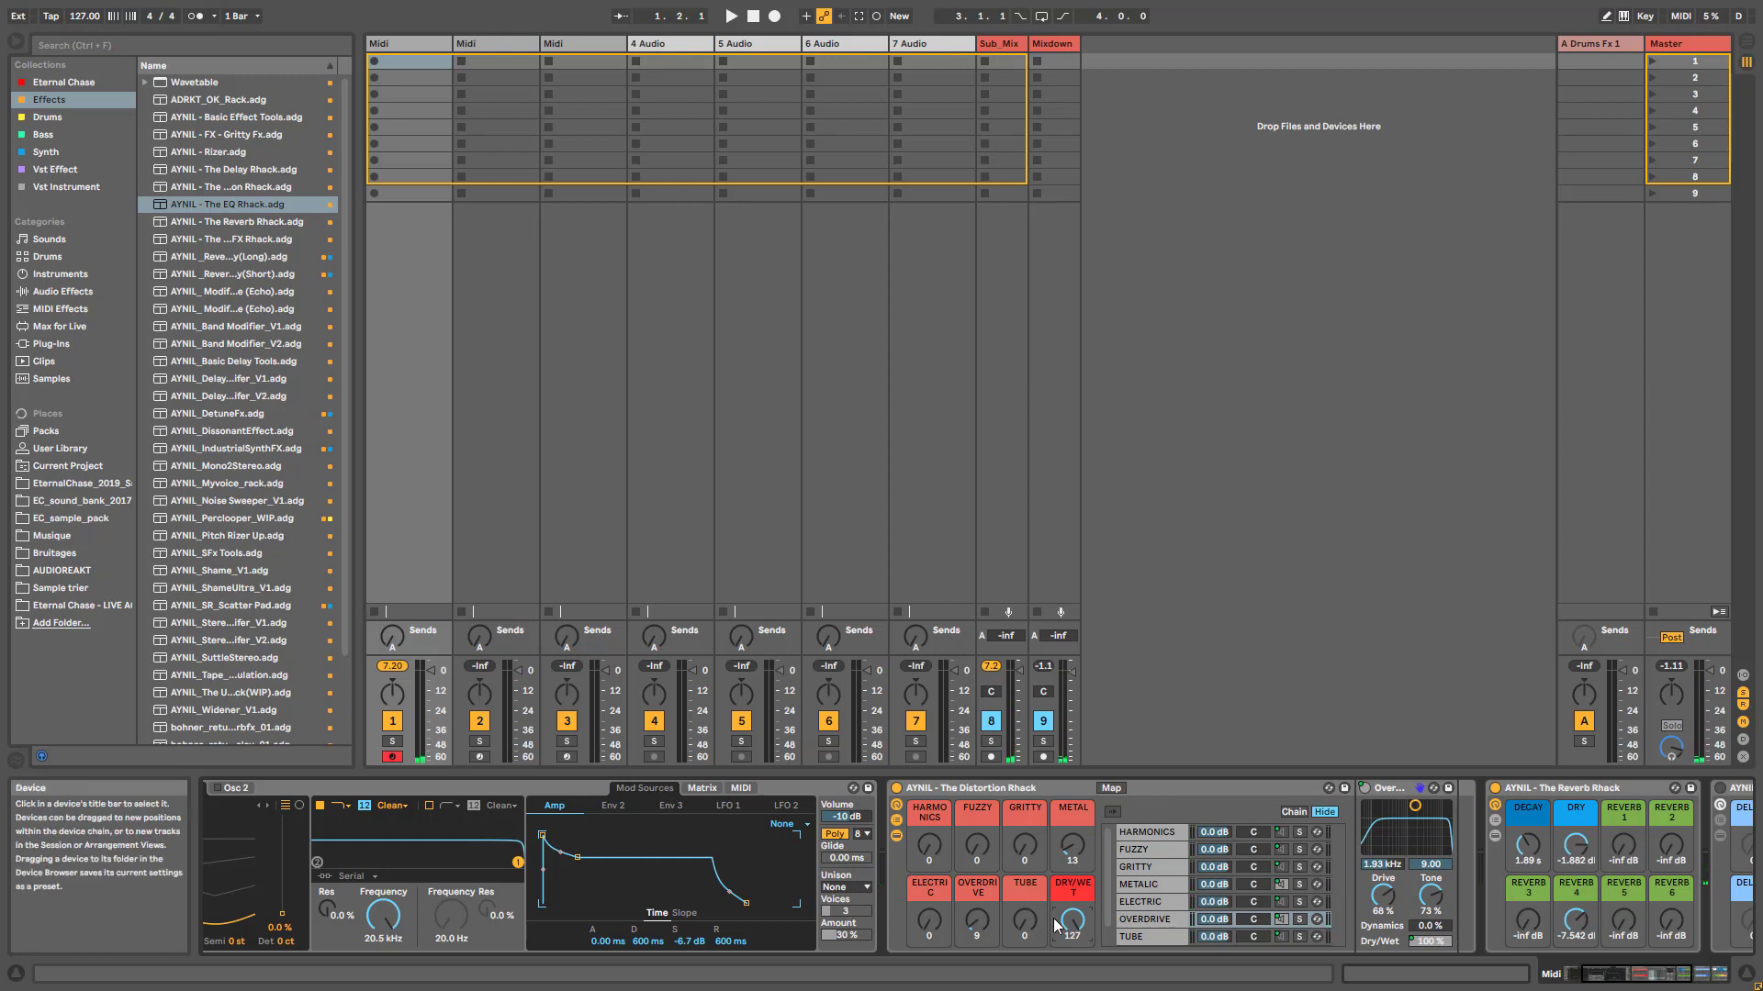
drag(1072, 929, 1072, 890)
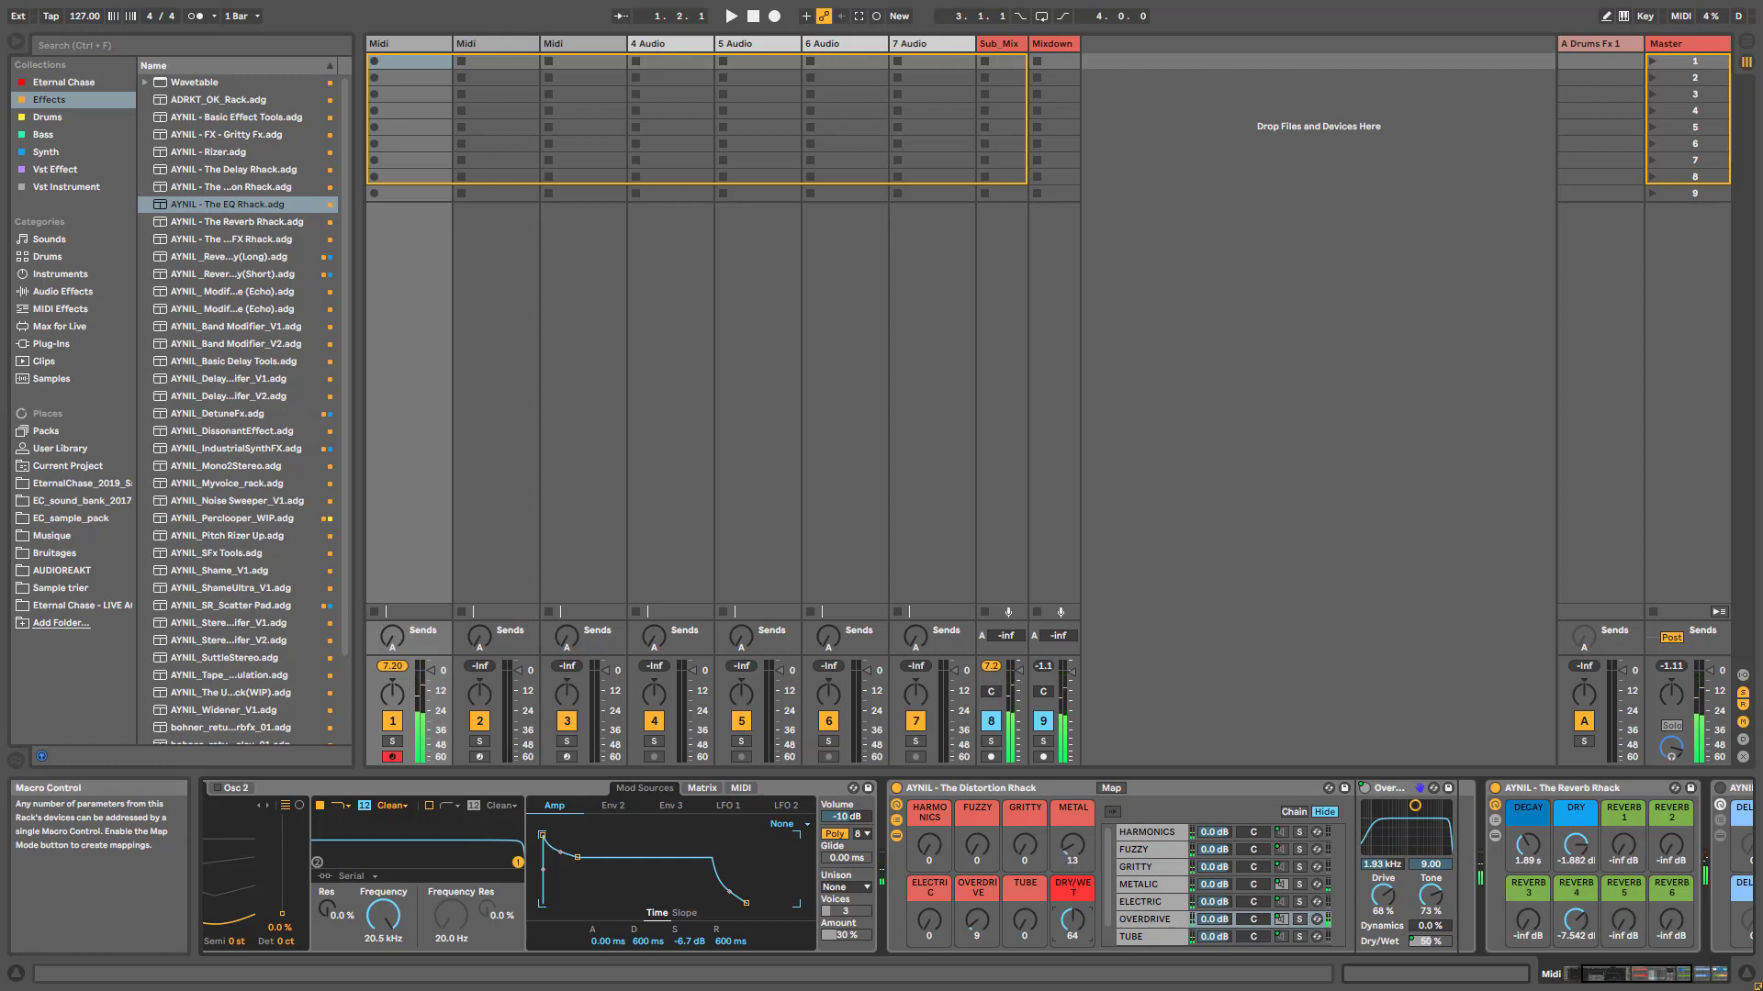
drag(1072, 846, 1072, 867)
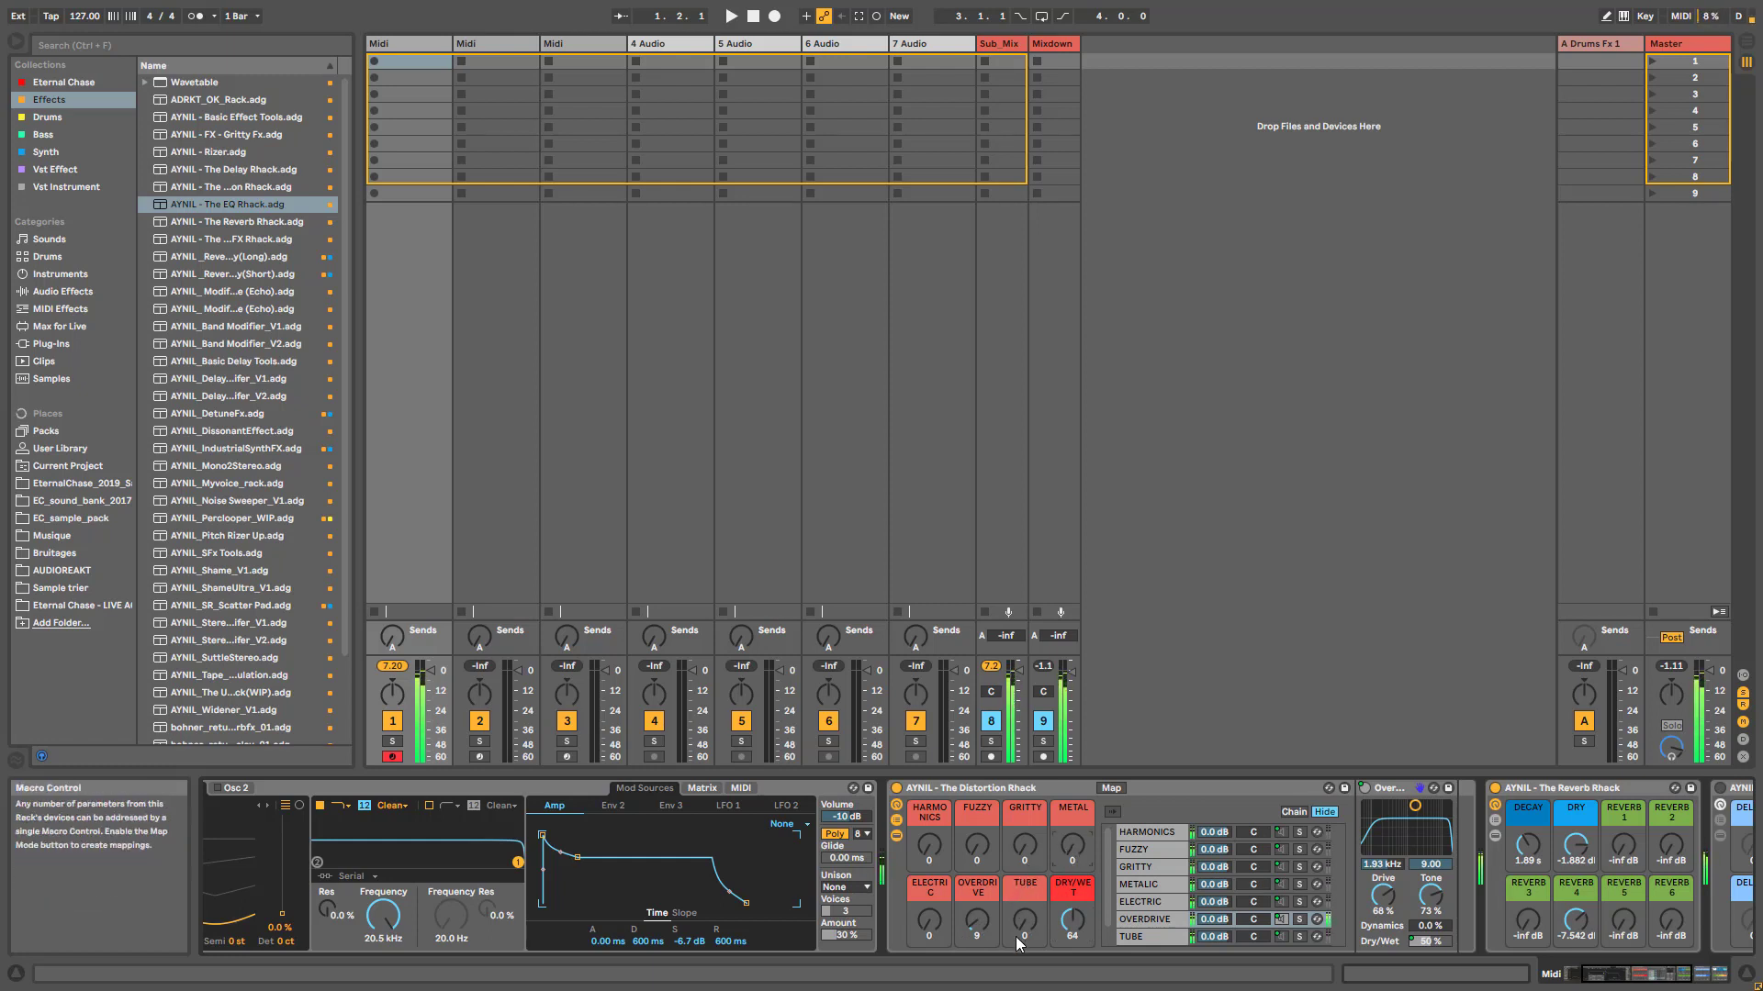
Set the macros to OVERDRIVE 0 and TUBE 15, and audition the tube distortion with DRY/WET at 0 and 127
click(1148, 919)
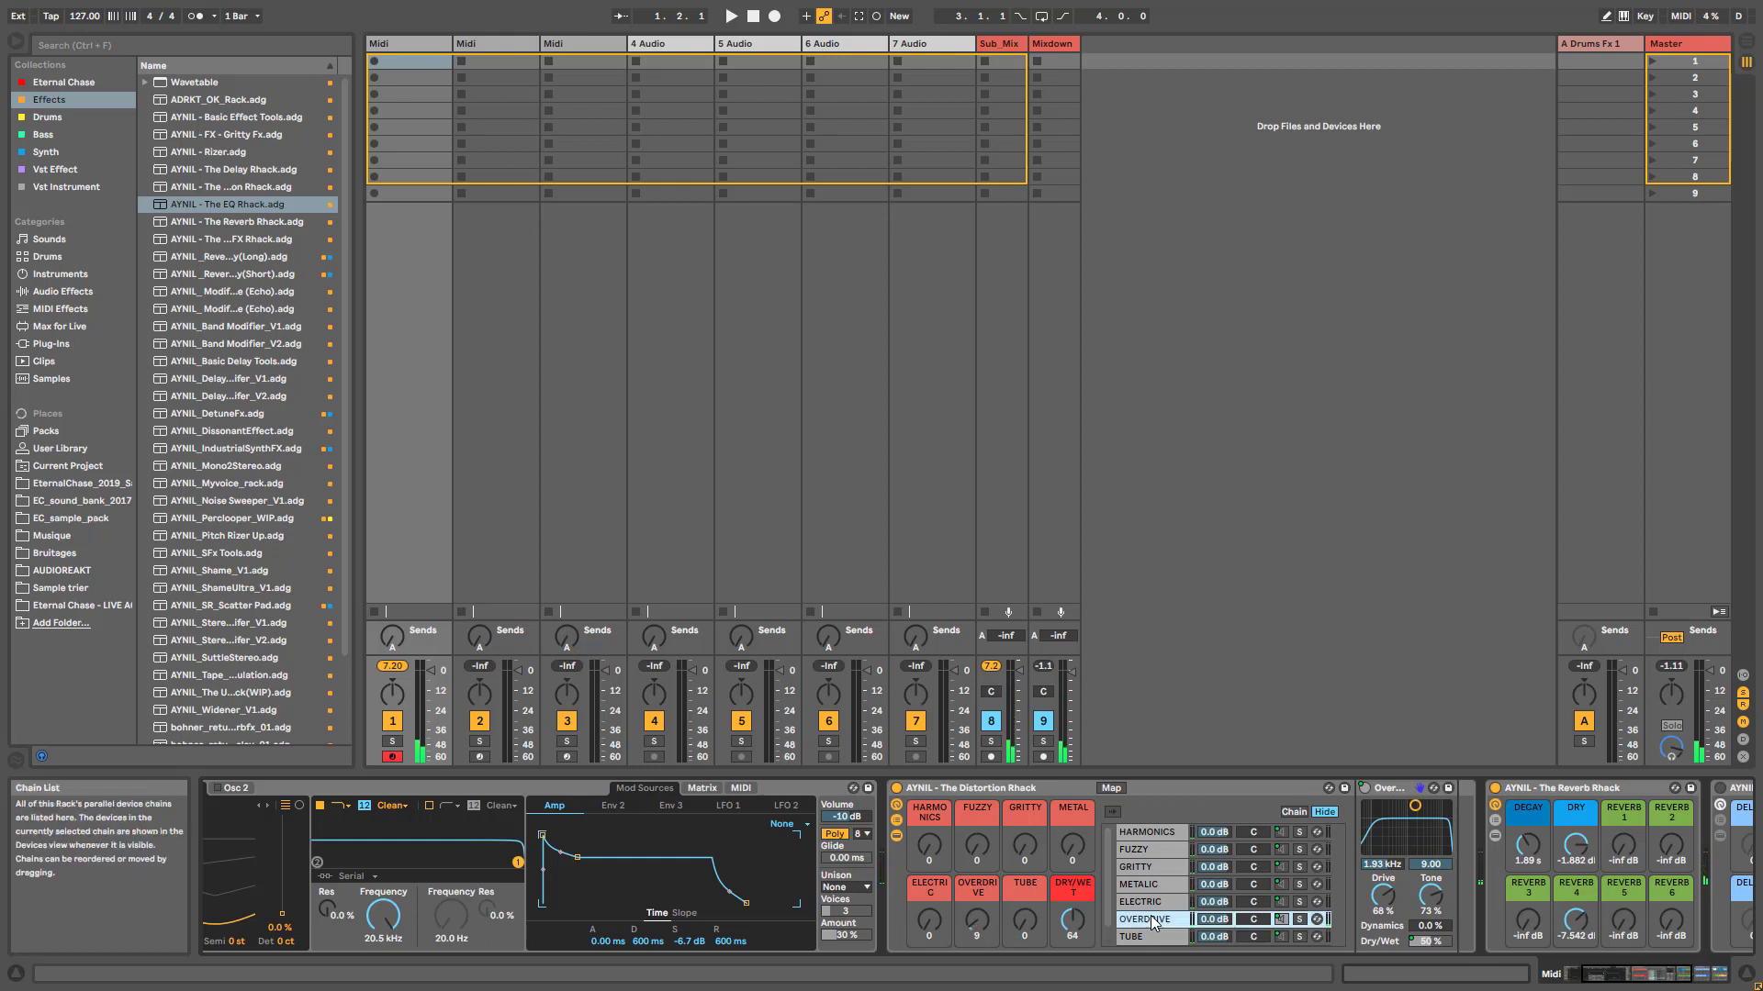
drag(1024, 921, 1025, 909)
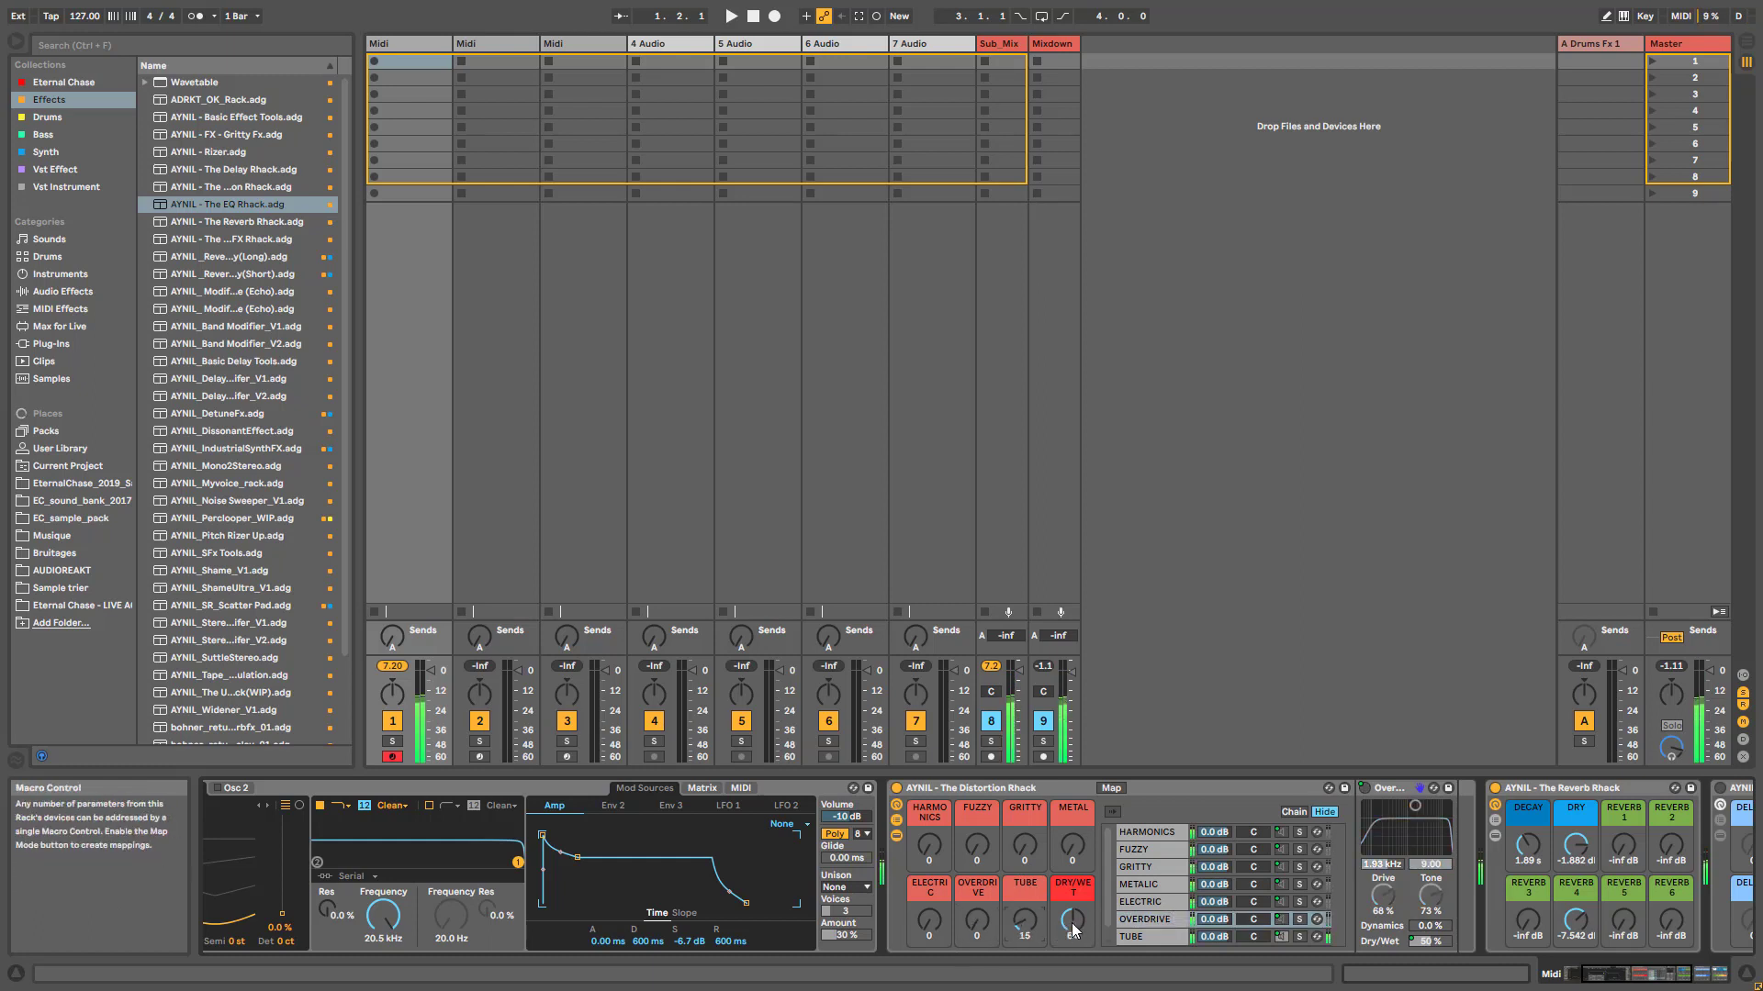
mouse_move(1072, 930)
mouse_down()
mouse_move(1072, 881)
mouse_move(1072, 973)
mouse_move(1073, 927)
mouse_move(1072, 955)
mouse_up()
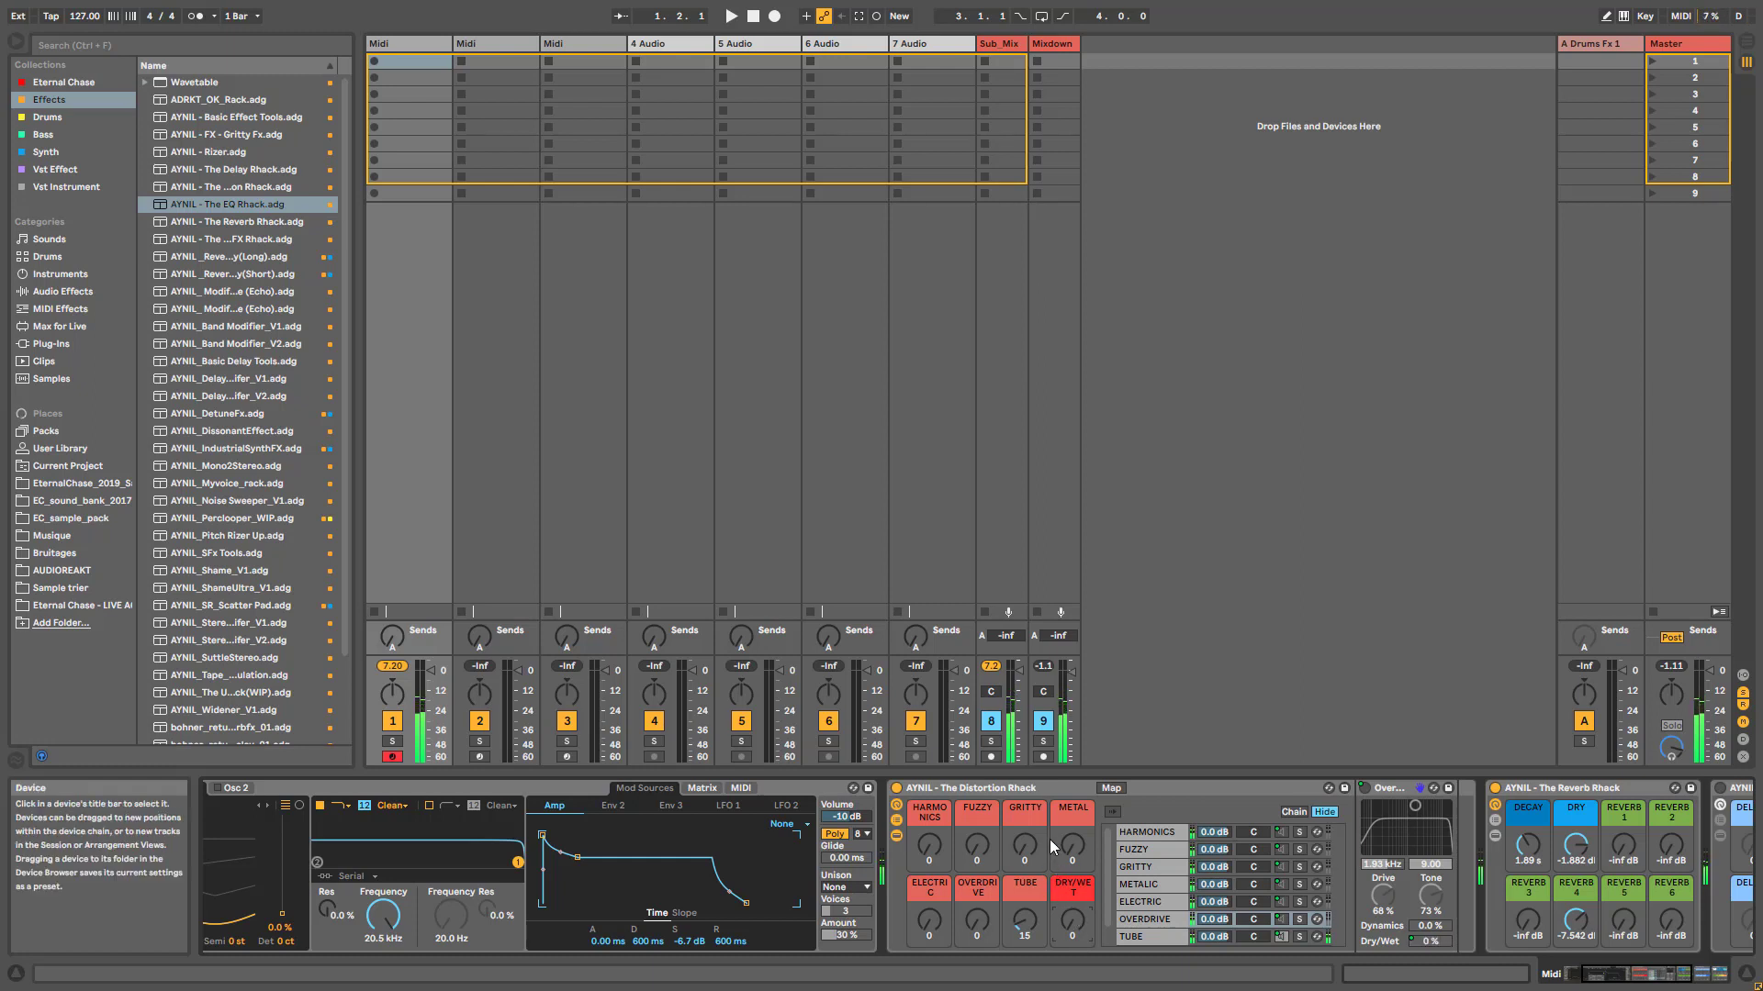
drag(1073, 921, 1072, 858)
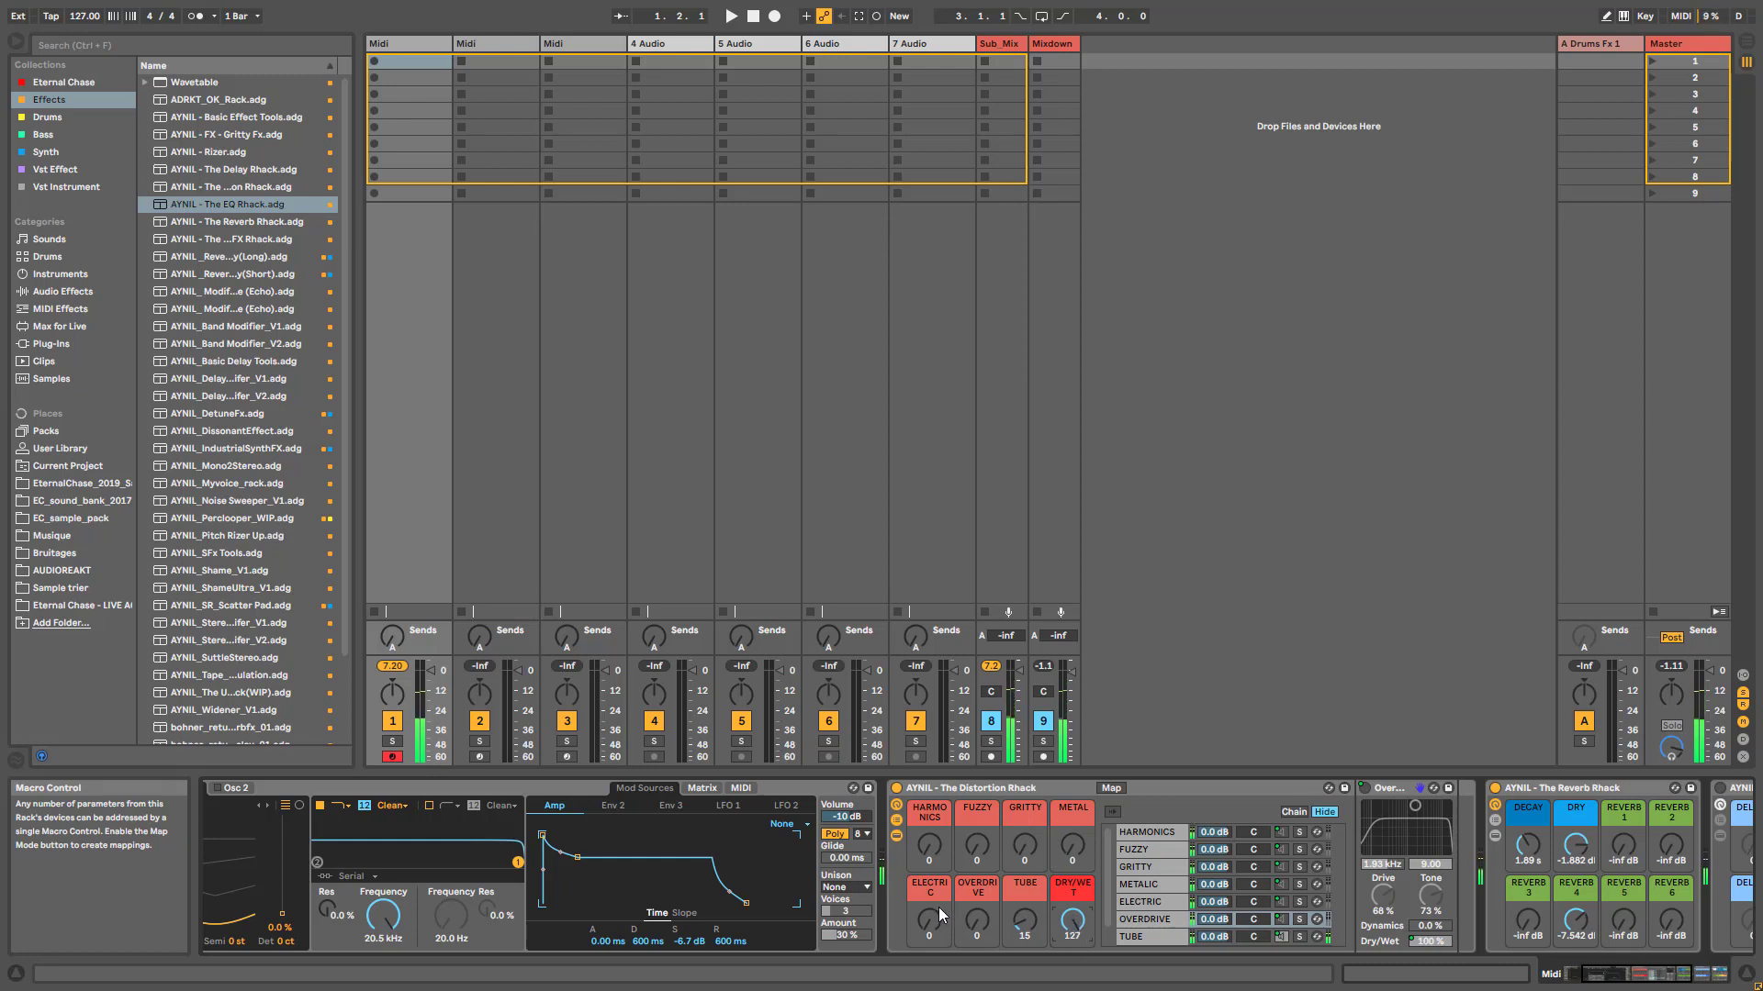
Examine the devices in the TUBE, METALIC and GRITTY chains, ending on the TUBE chain's Dynamic Tube and its Dry/Wet control
click(1158, 945)
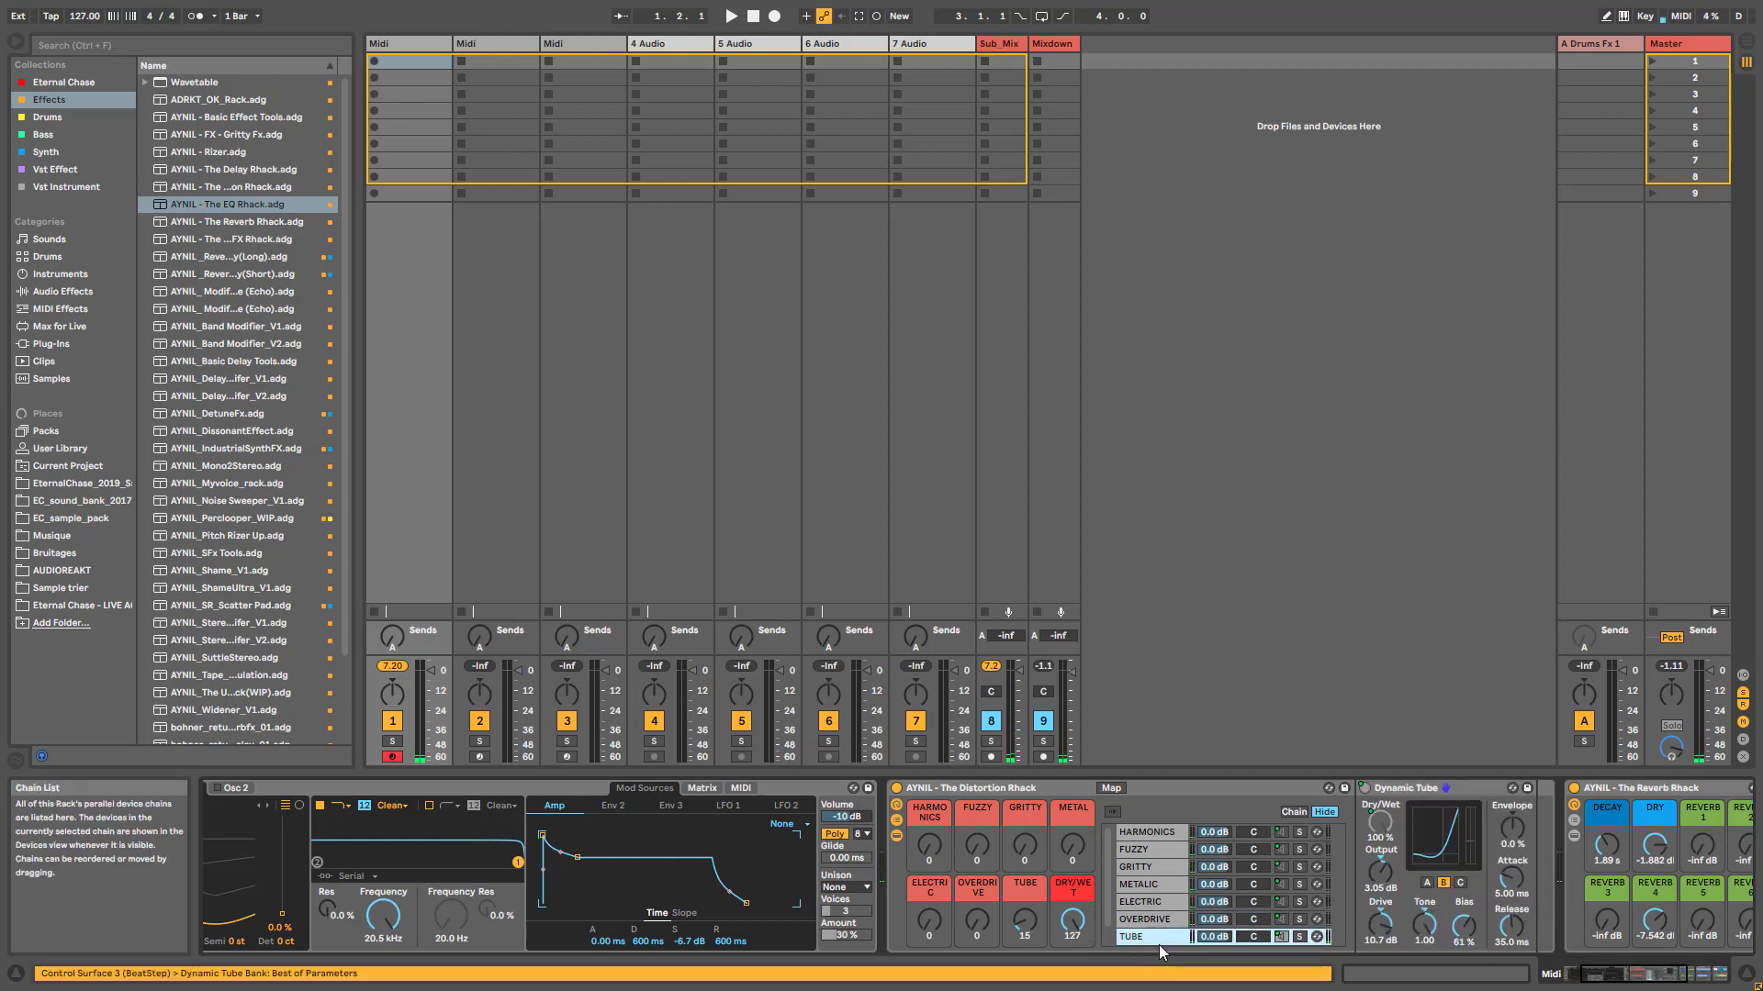
click(1147, 883)
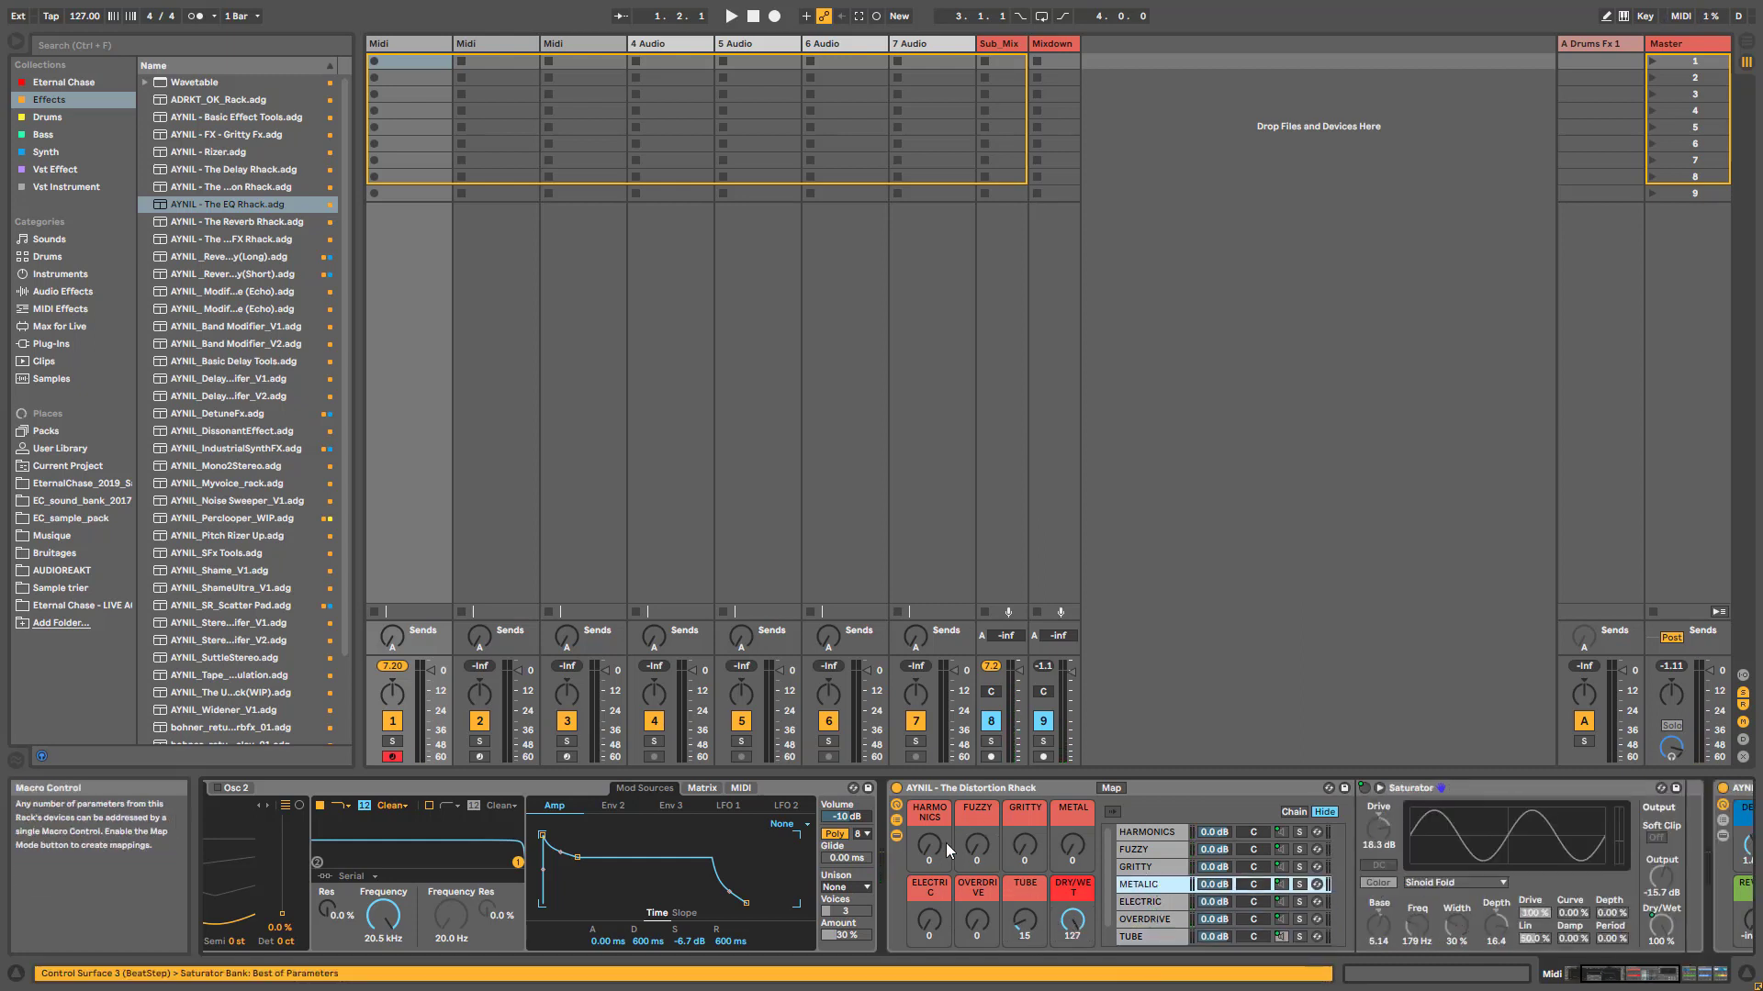
click(896, 835)
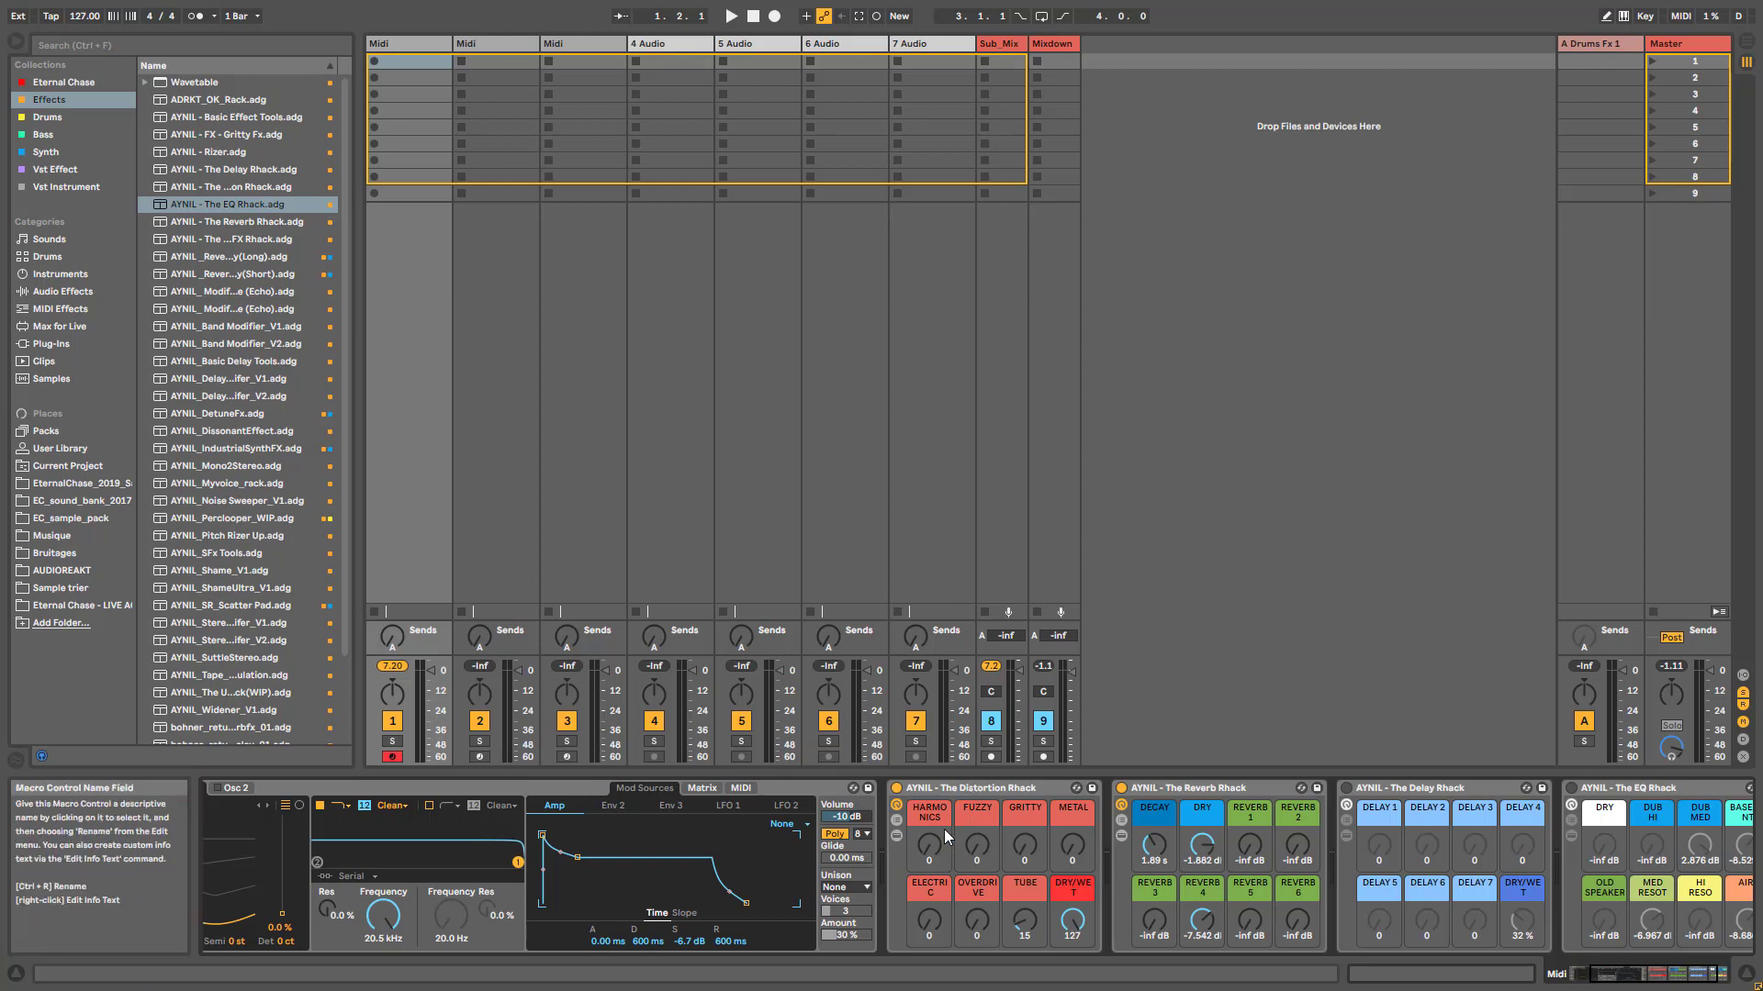
click(896, 821)
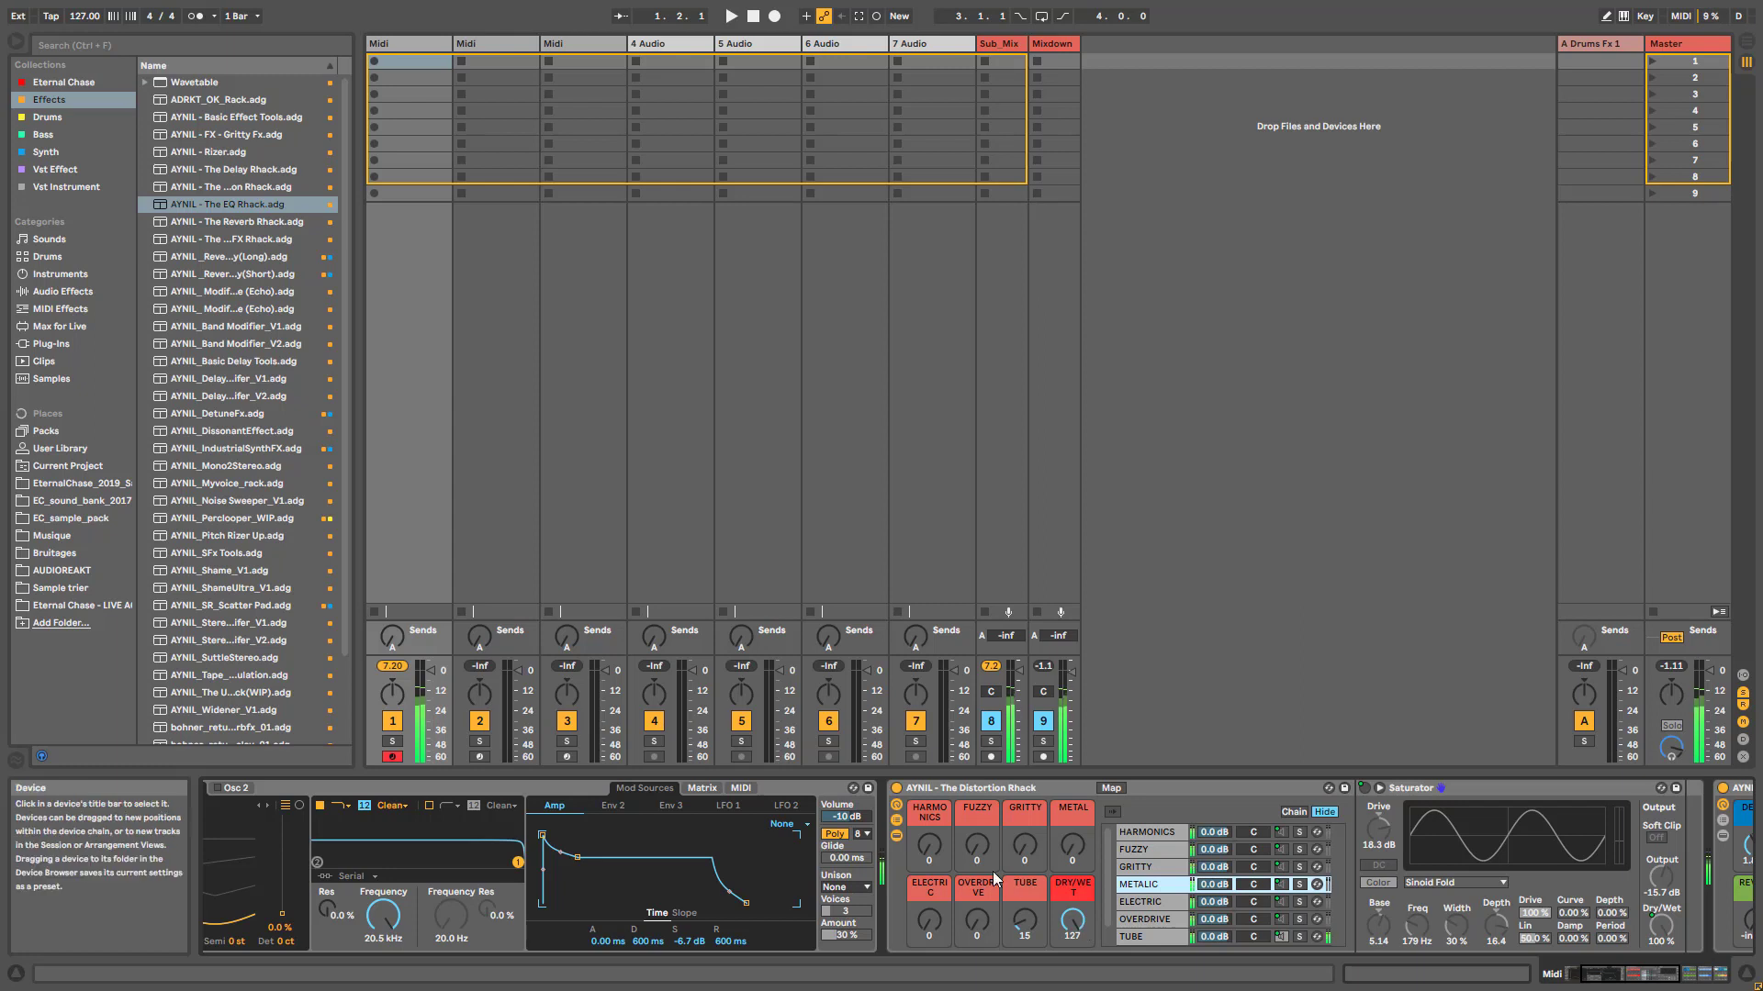
click(1158, 868)
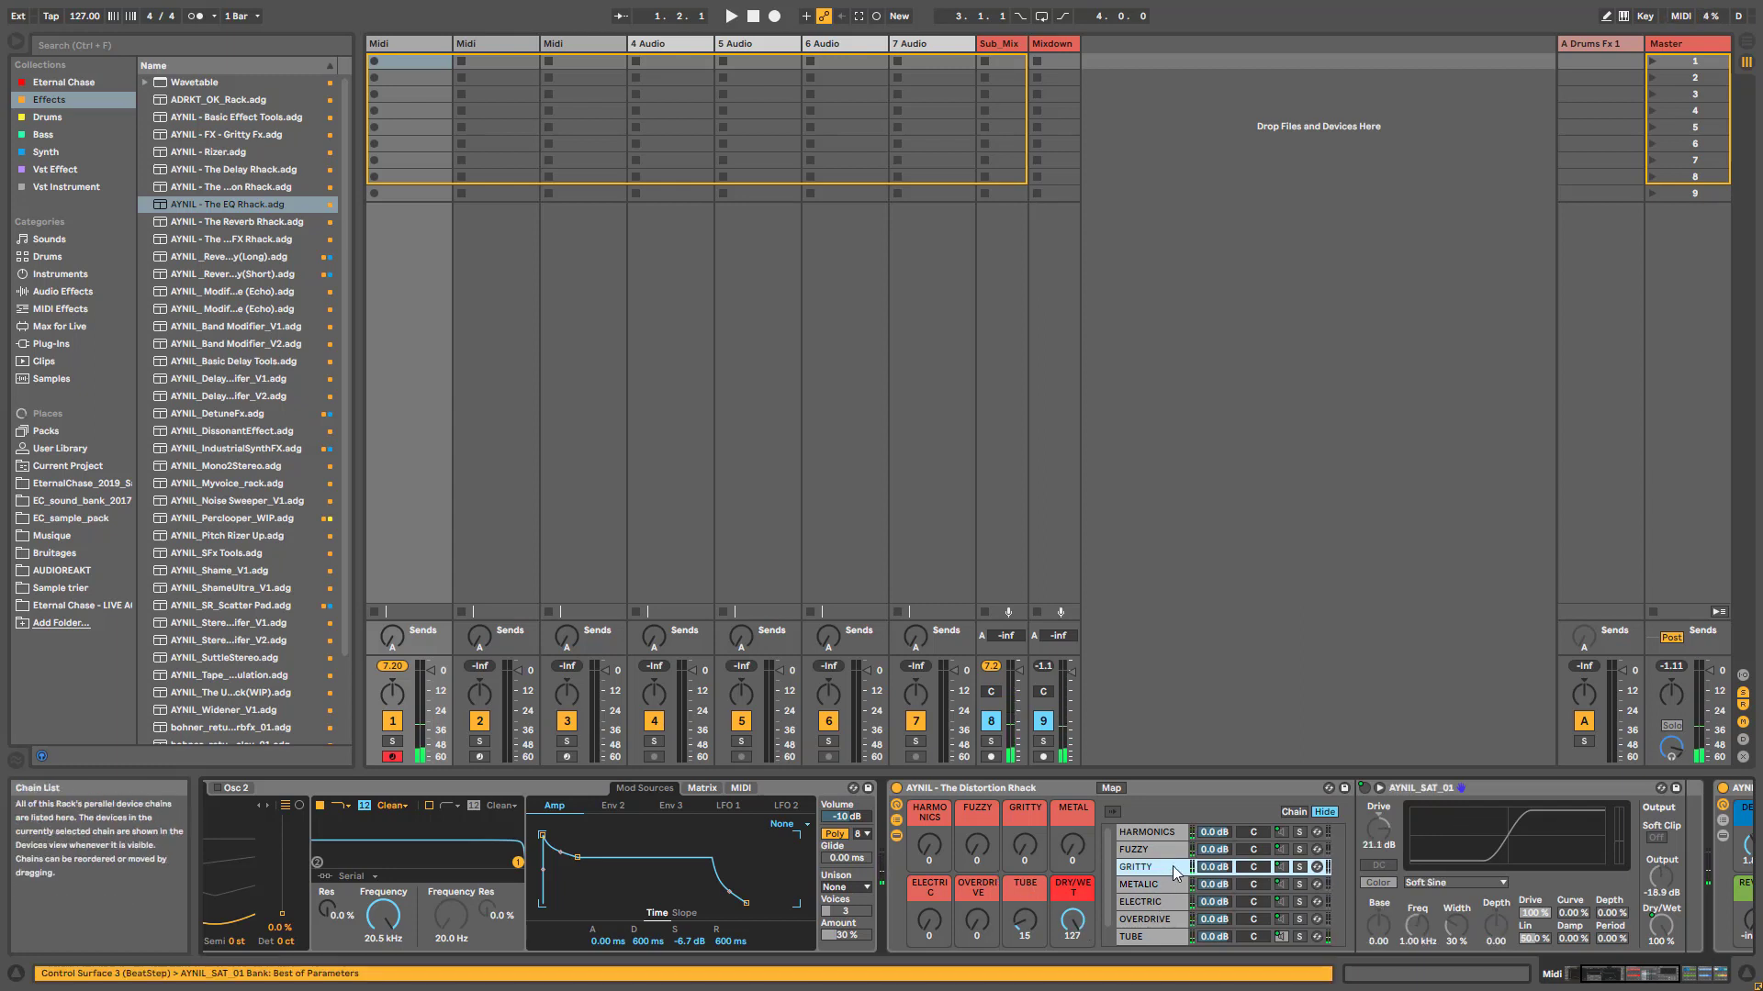
click(1139, 934)
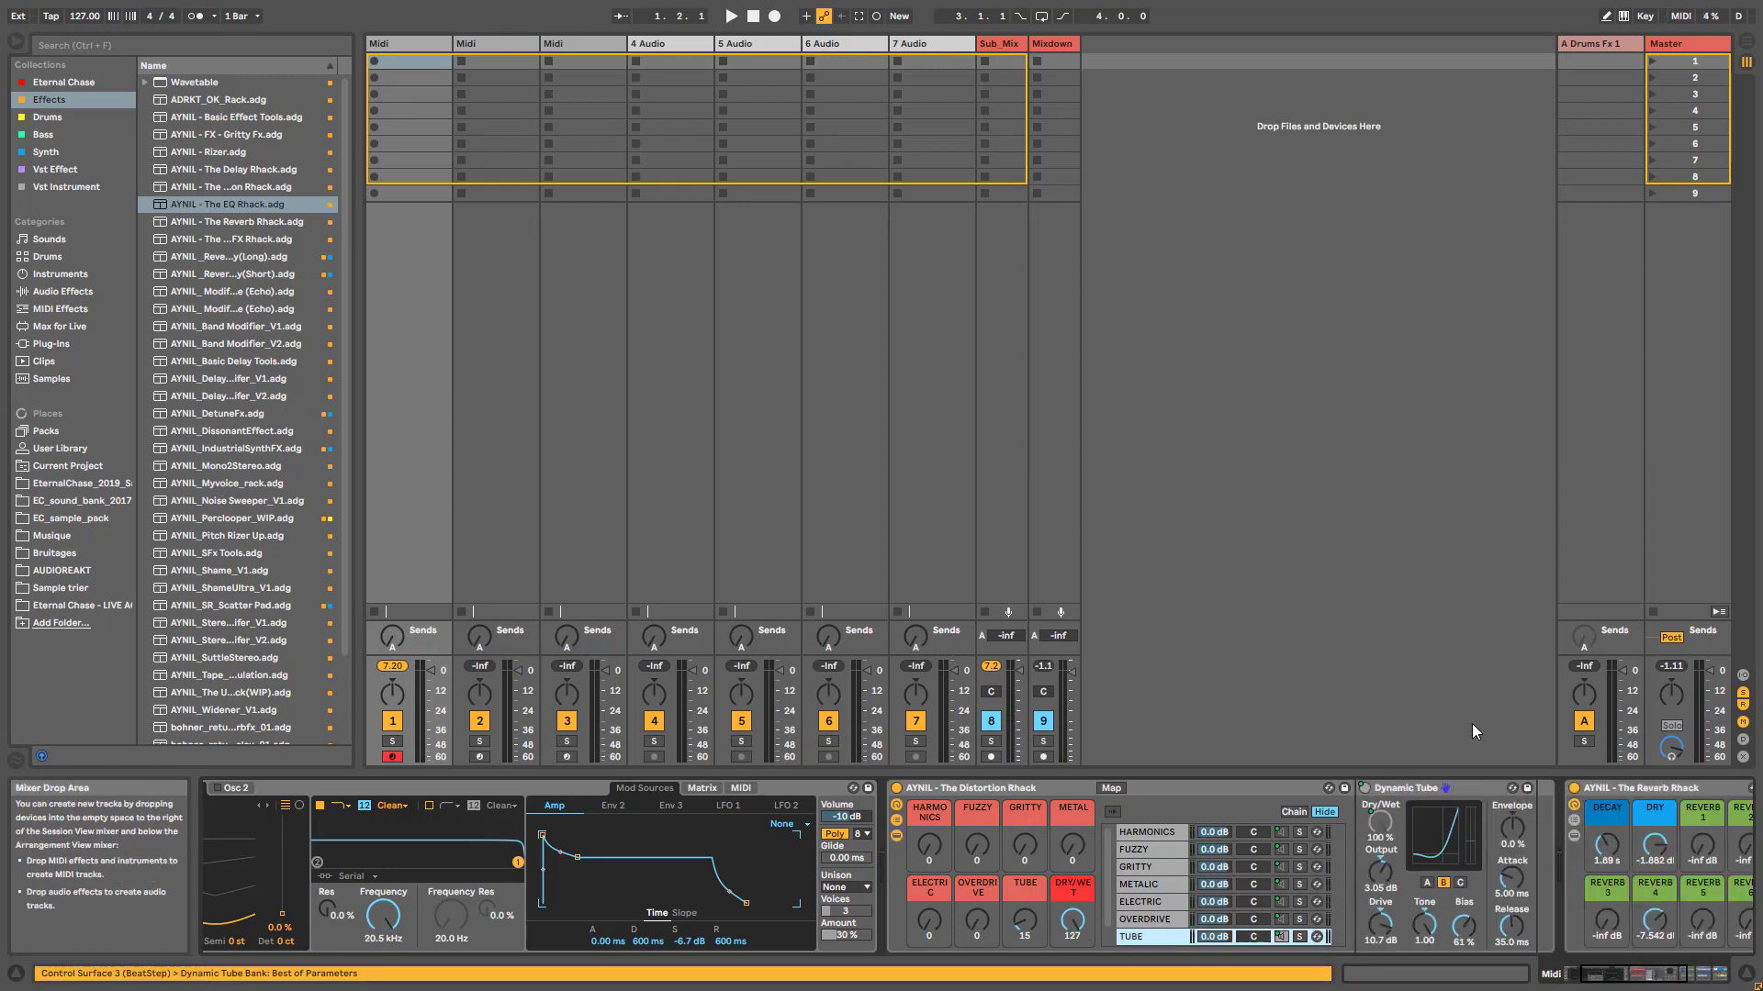
click(1402, 791)
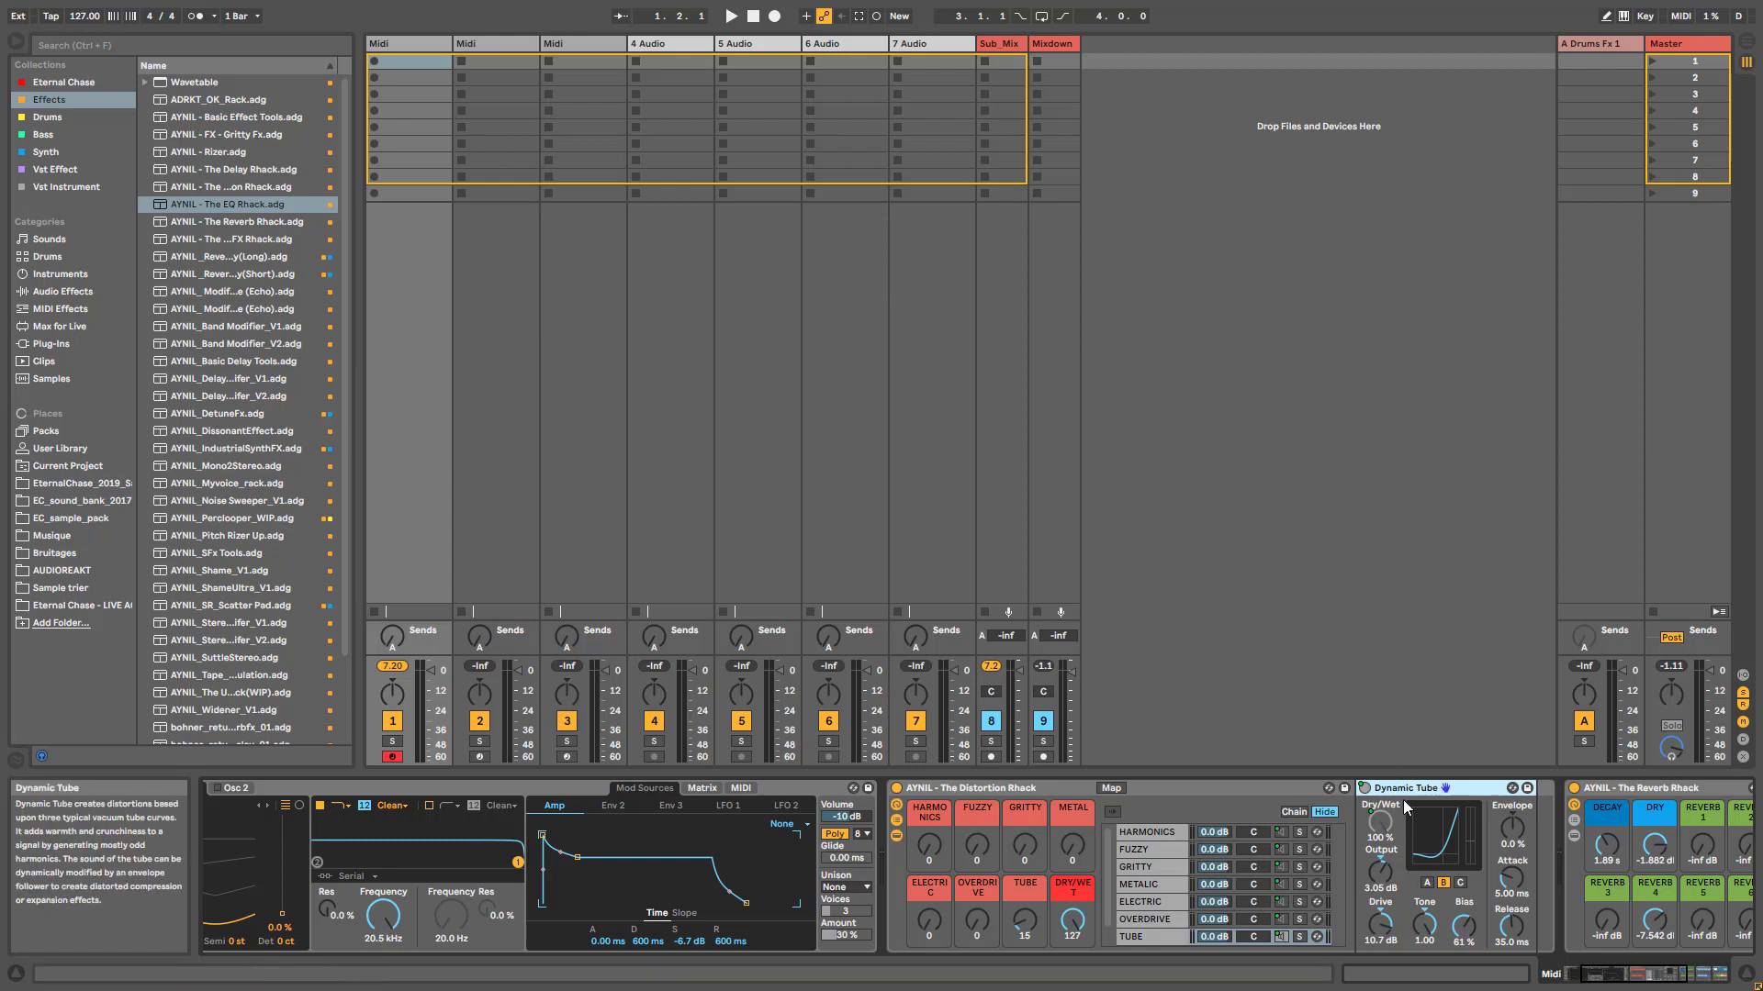
click(1379, 820)
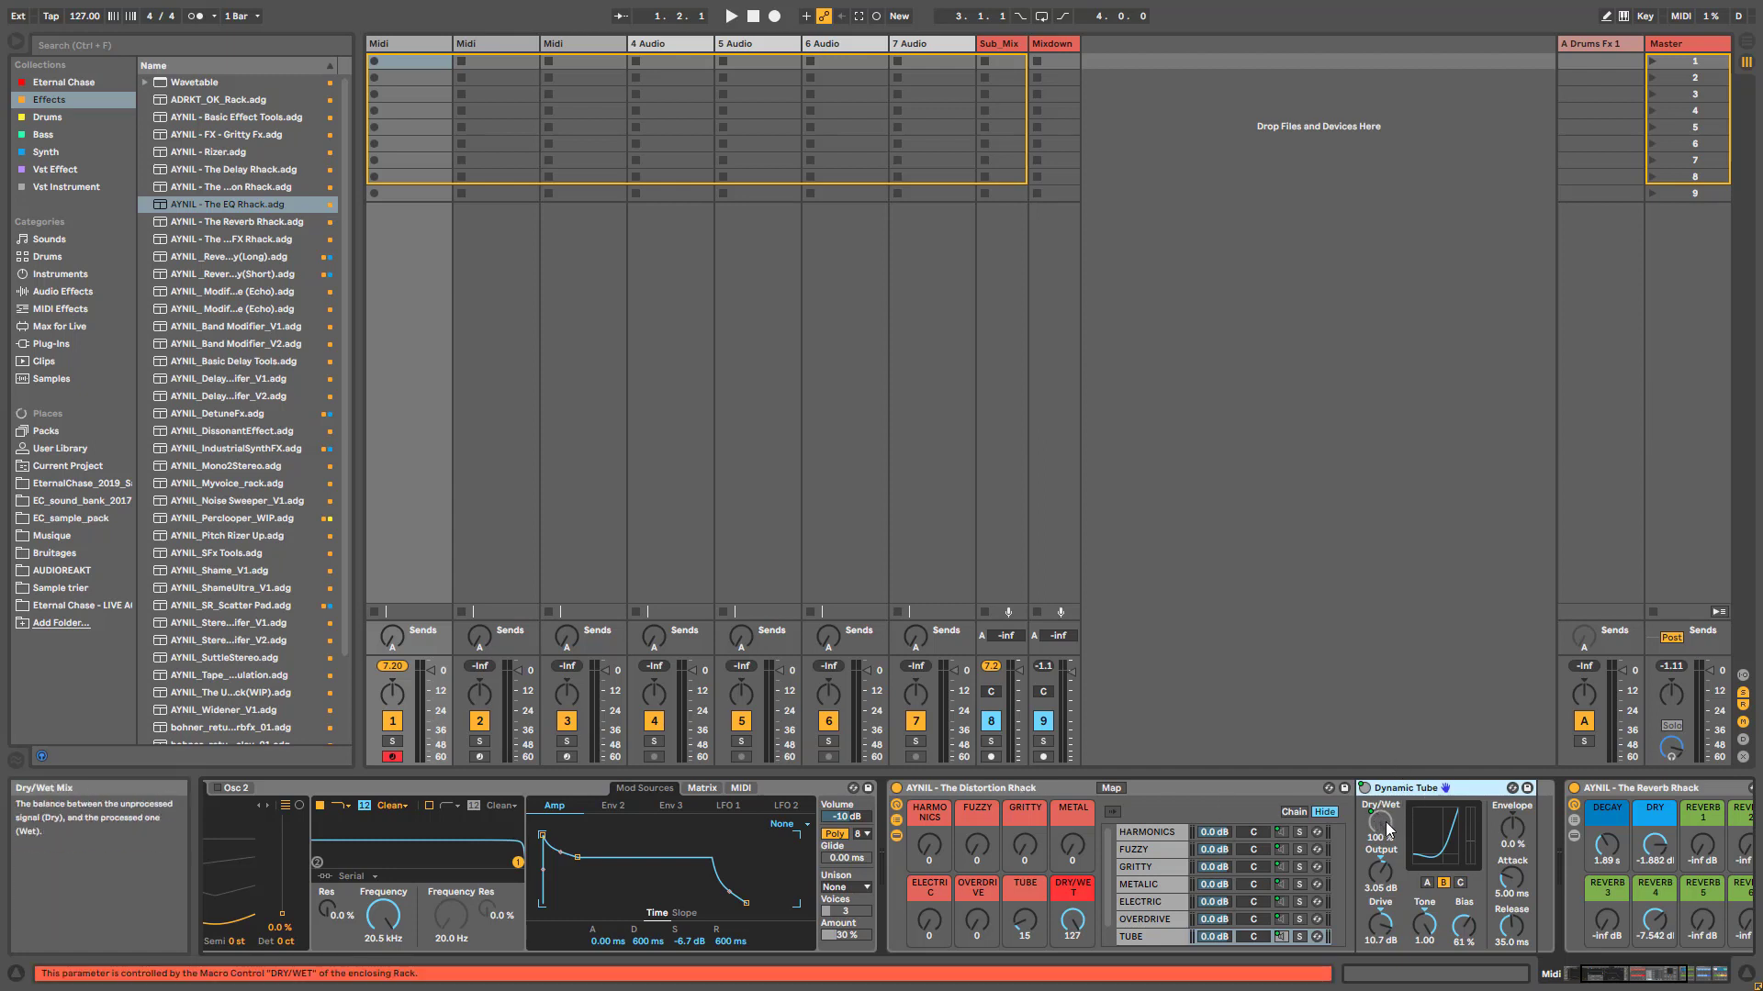
Search the plug-ins for "decapit" and insert Decapitator before Dynamic Tube in the TUBE chain
click(135, 46)
text(decapit)
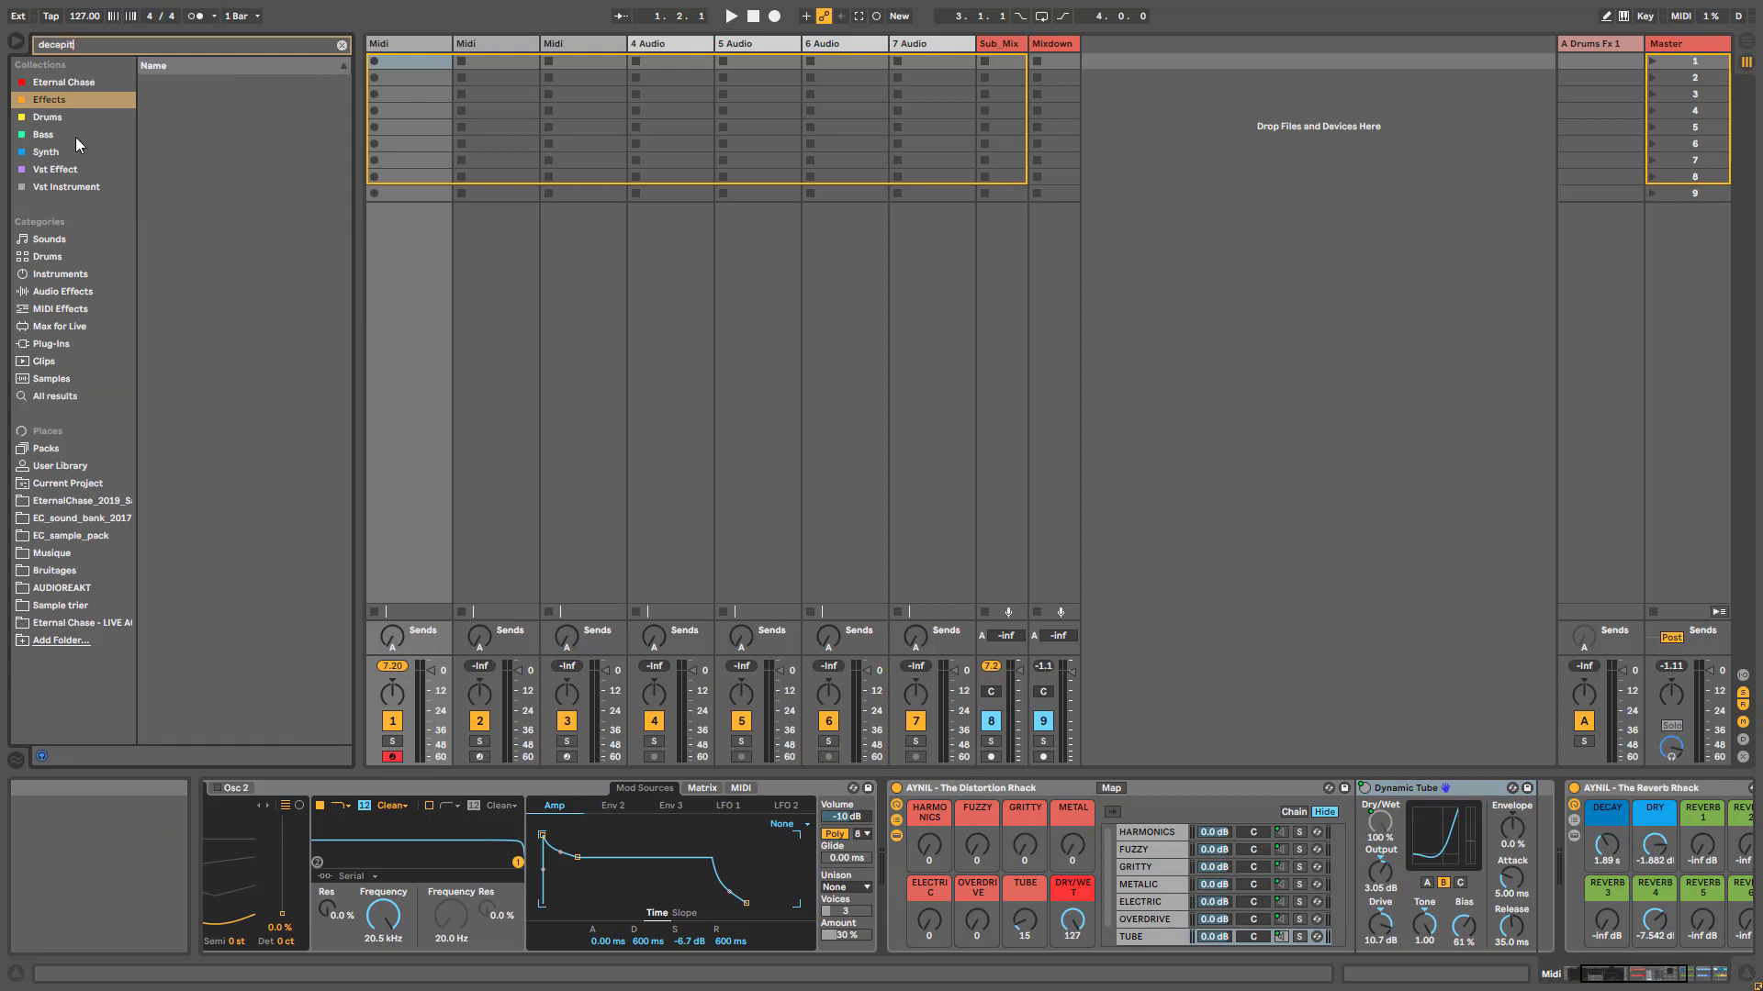
click(77, 292)
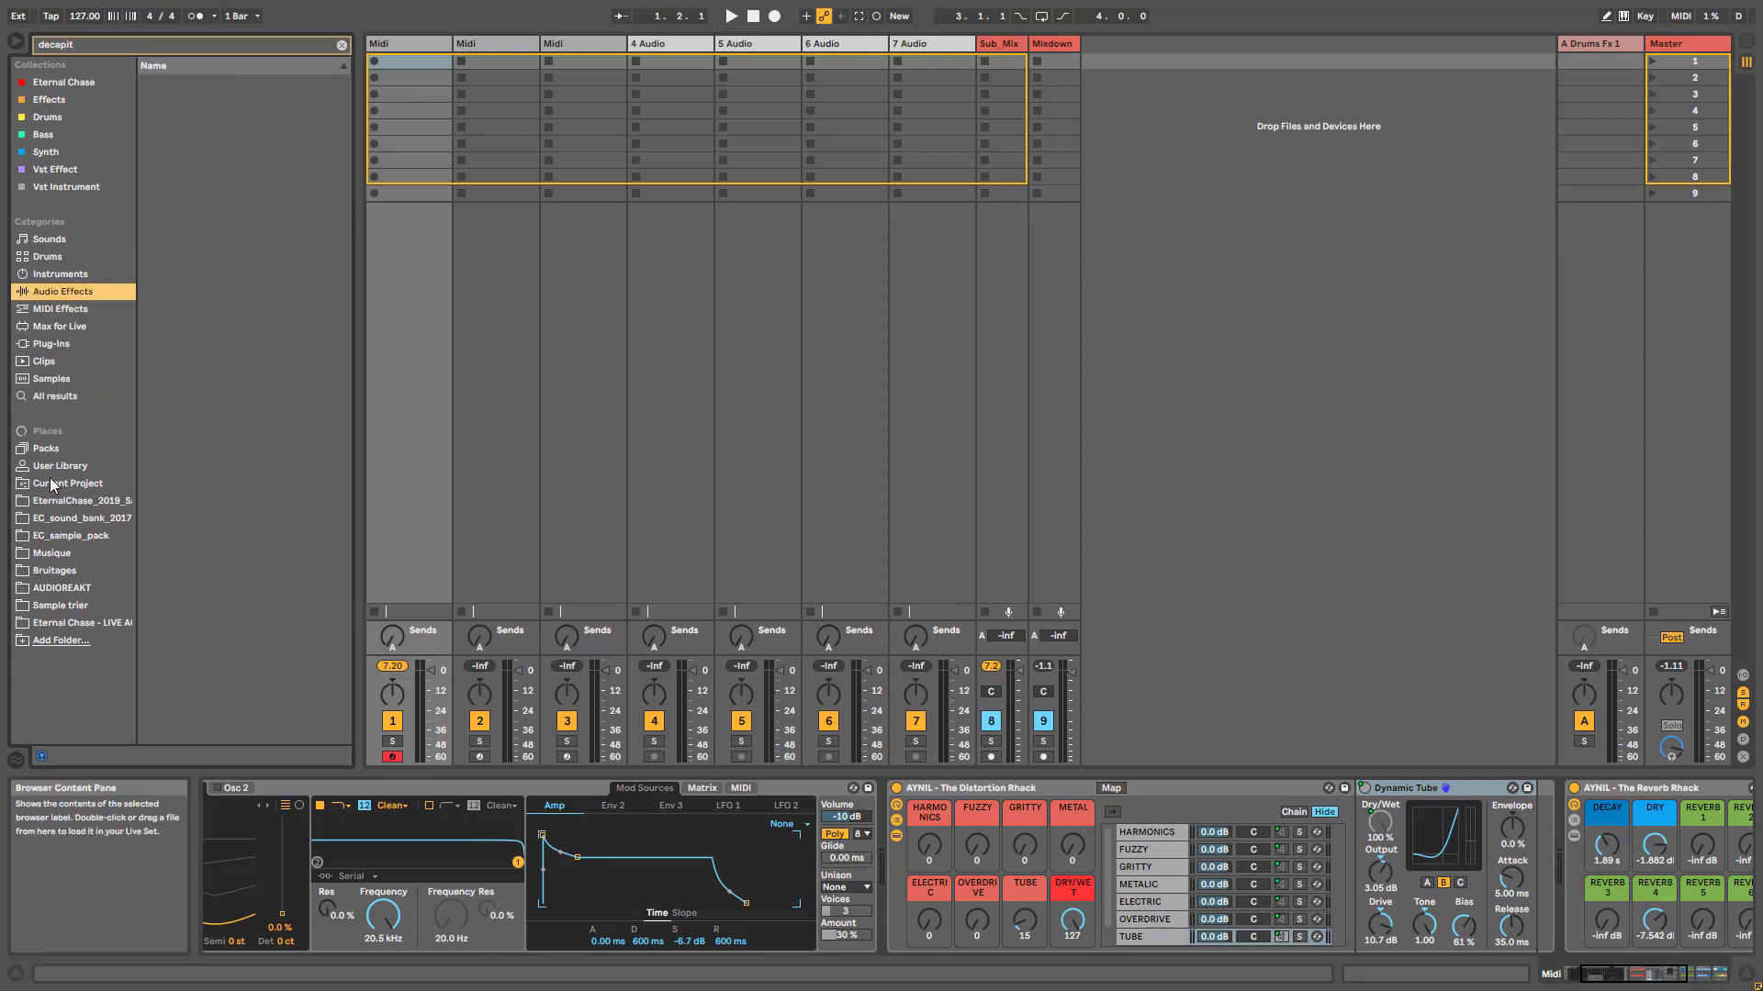
click(43, 330)
click(43, 344)
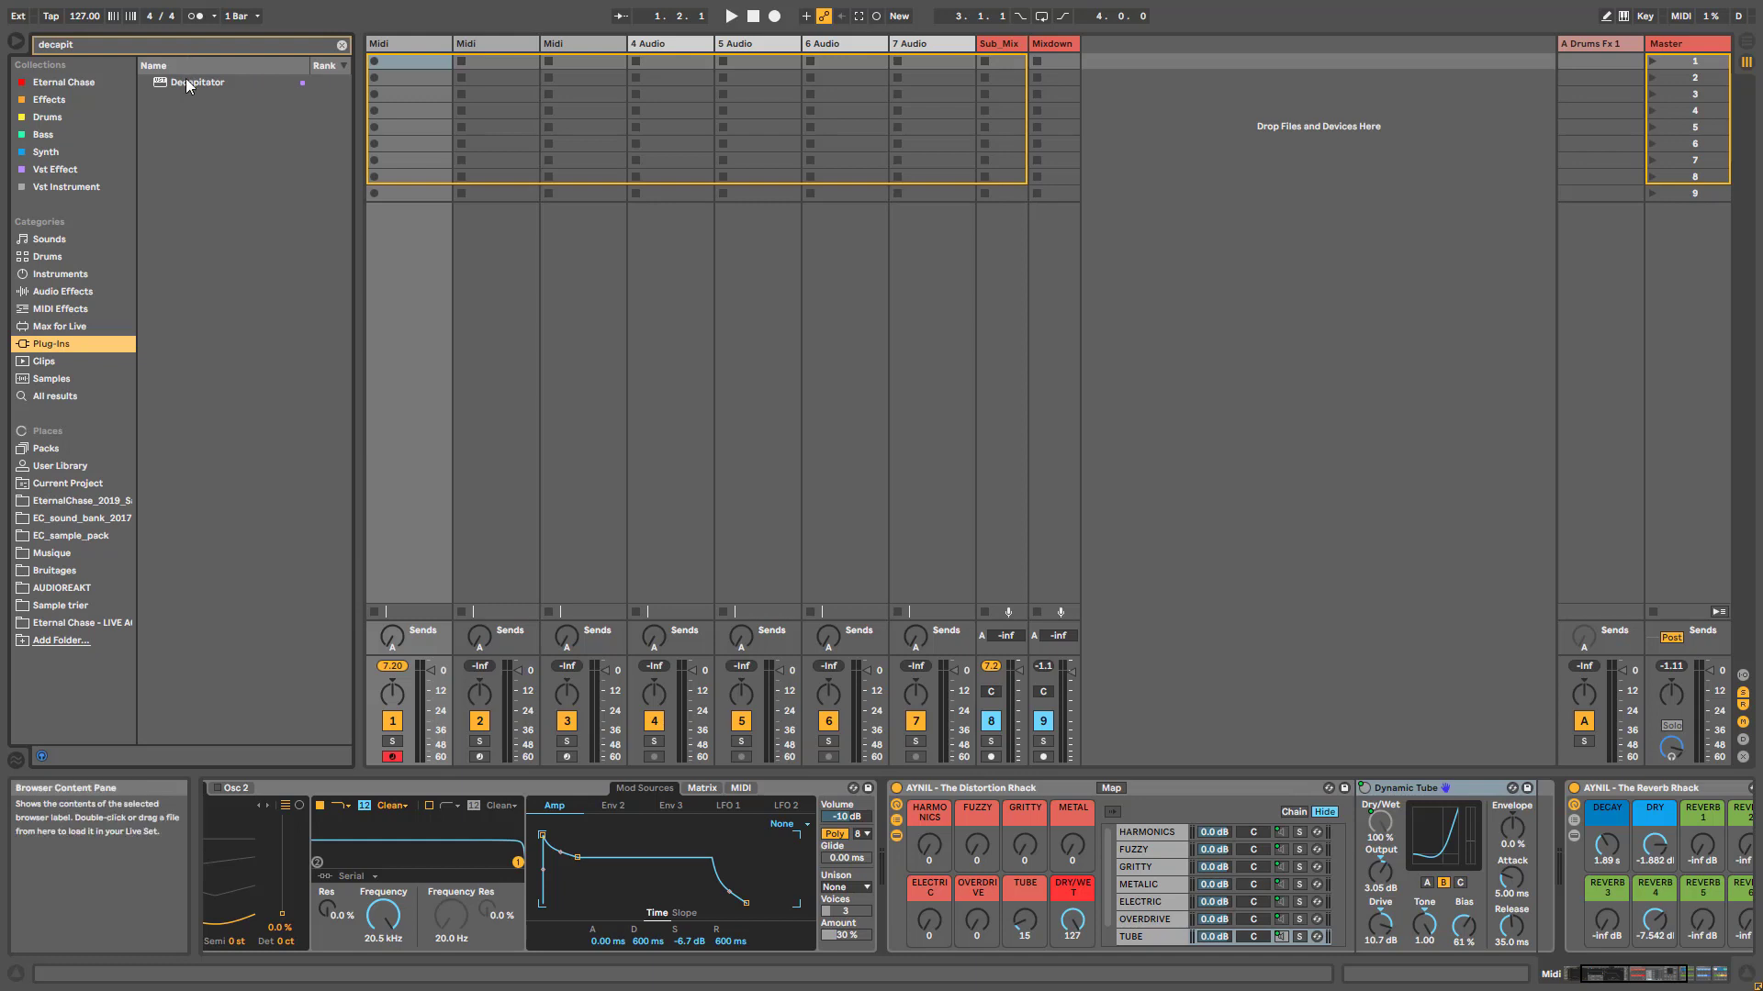
drag(186, 83, 1383, 867)
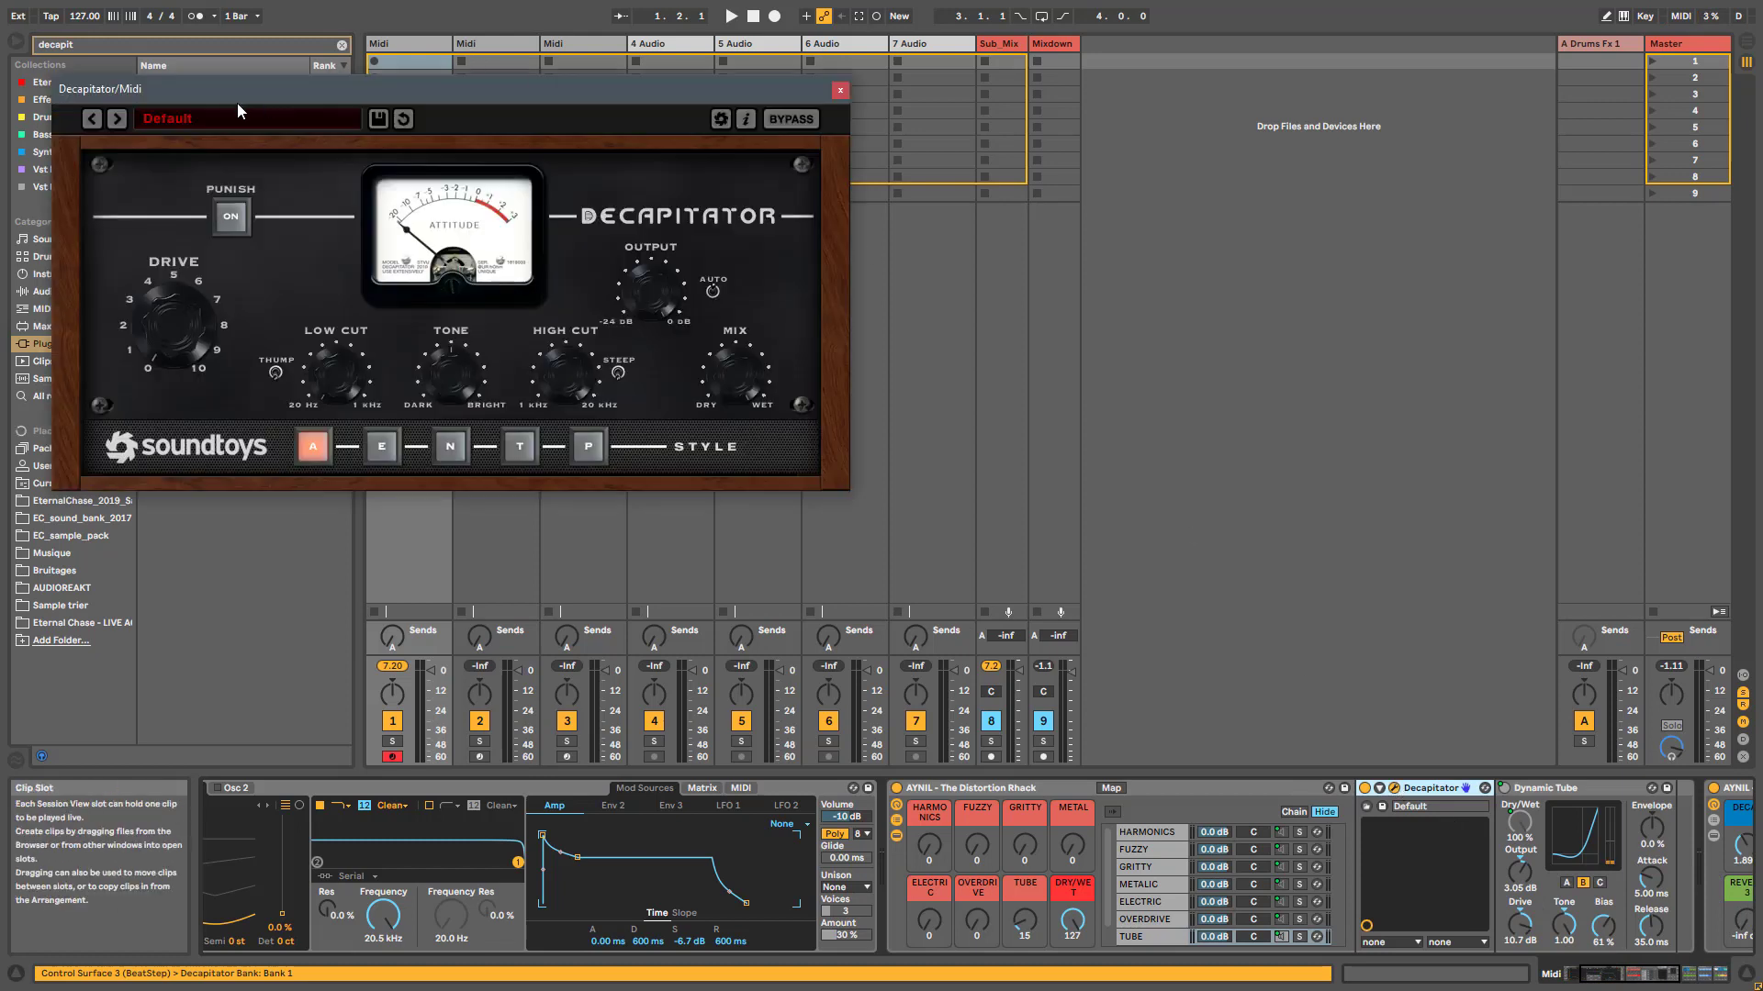
Load the DarkFat preset from Decapitator's 01 Bass folder
click(140, 117)
mouse_move(191, 137)
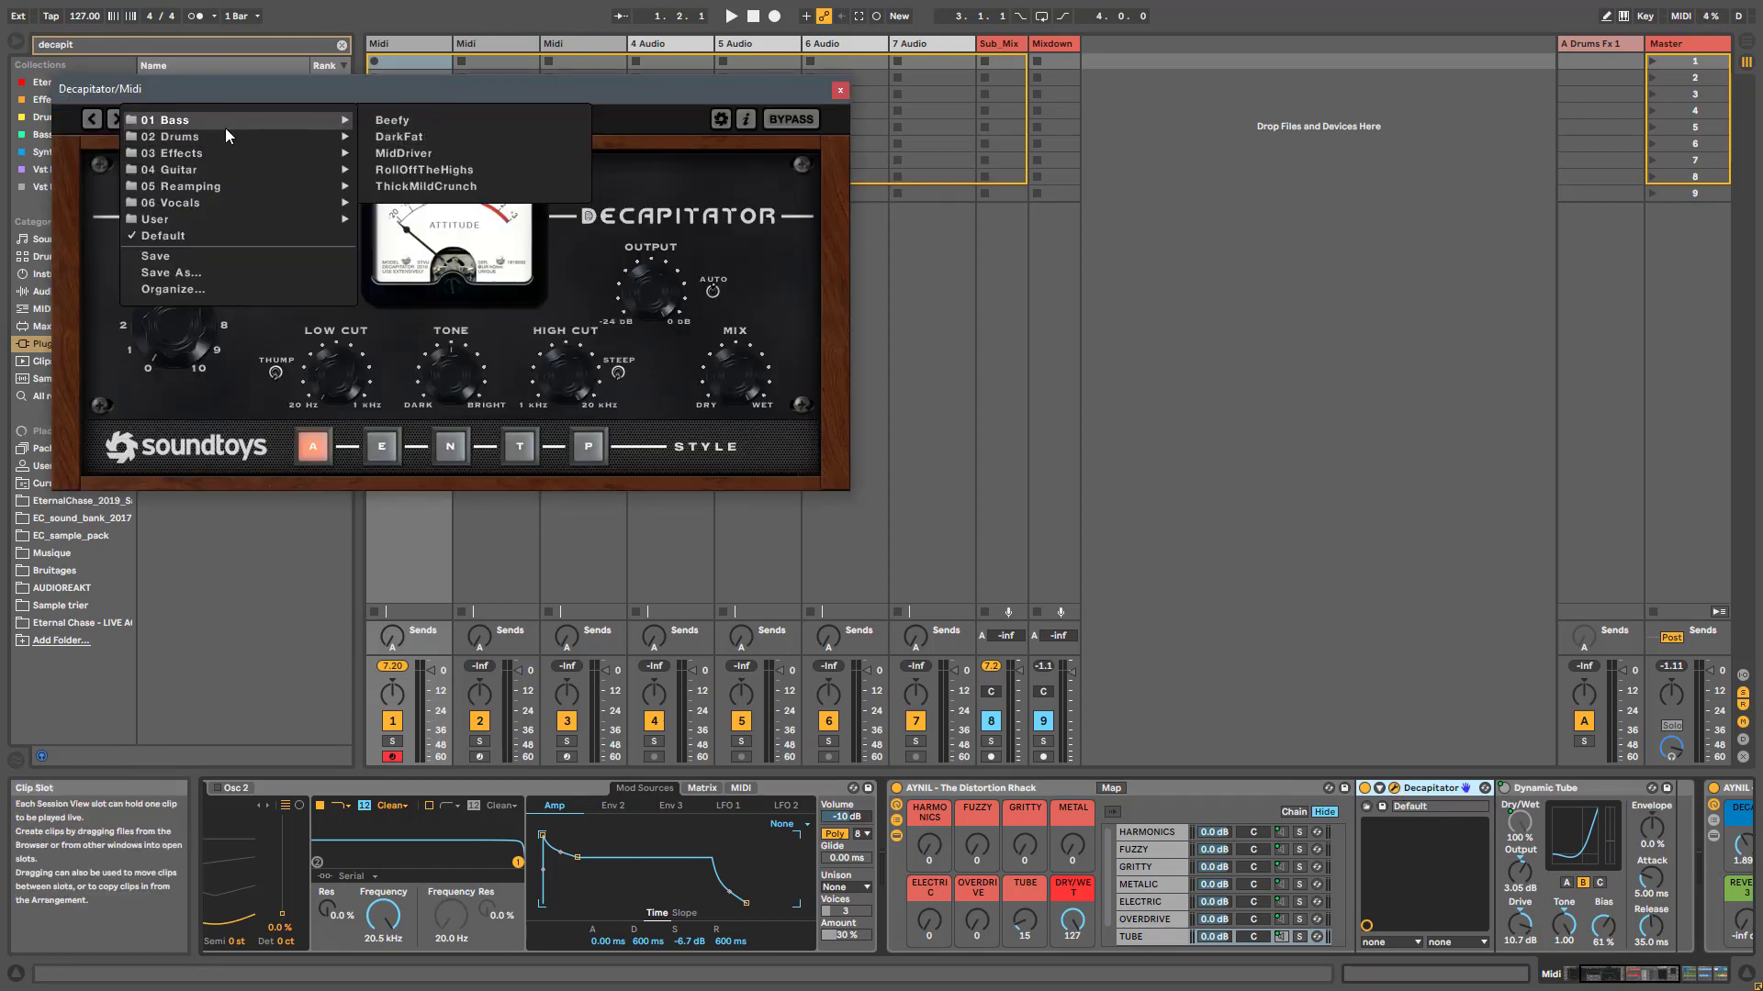
mouse_move(230, 162)
click(487, 136)
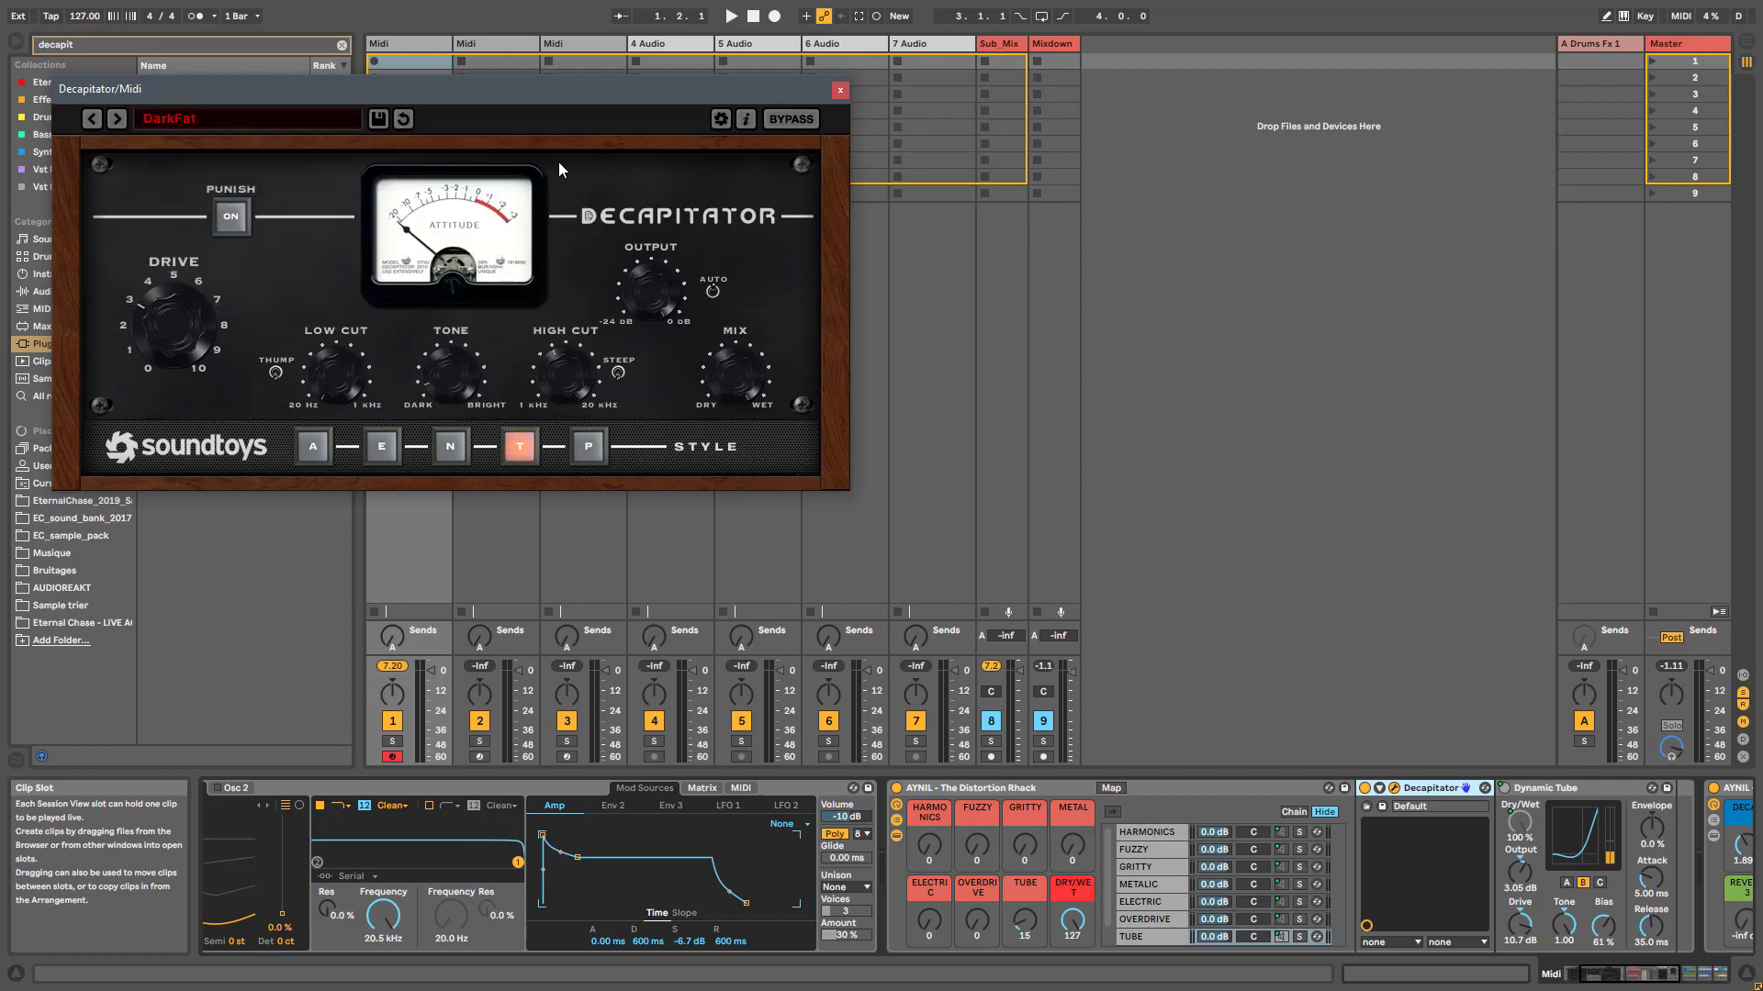
Unfold Decapitator's parameters and map its Mix parameter to the DRY/WET macro
click(1379, 790)
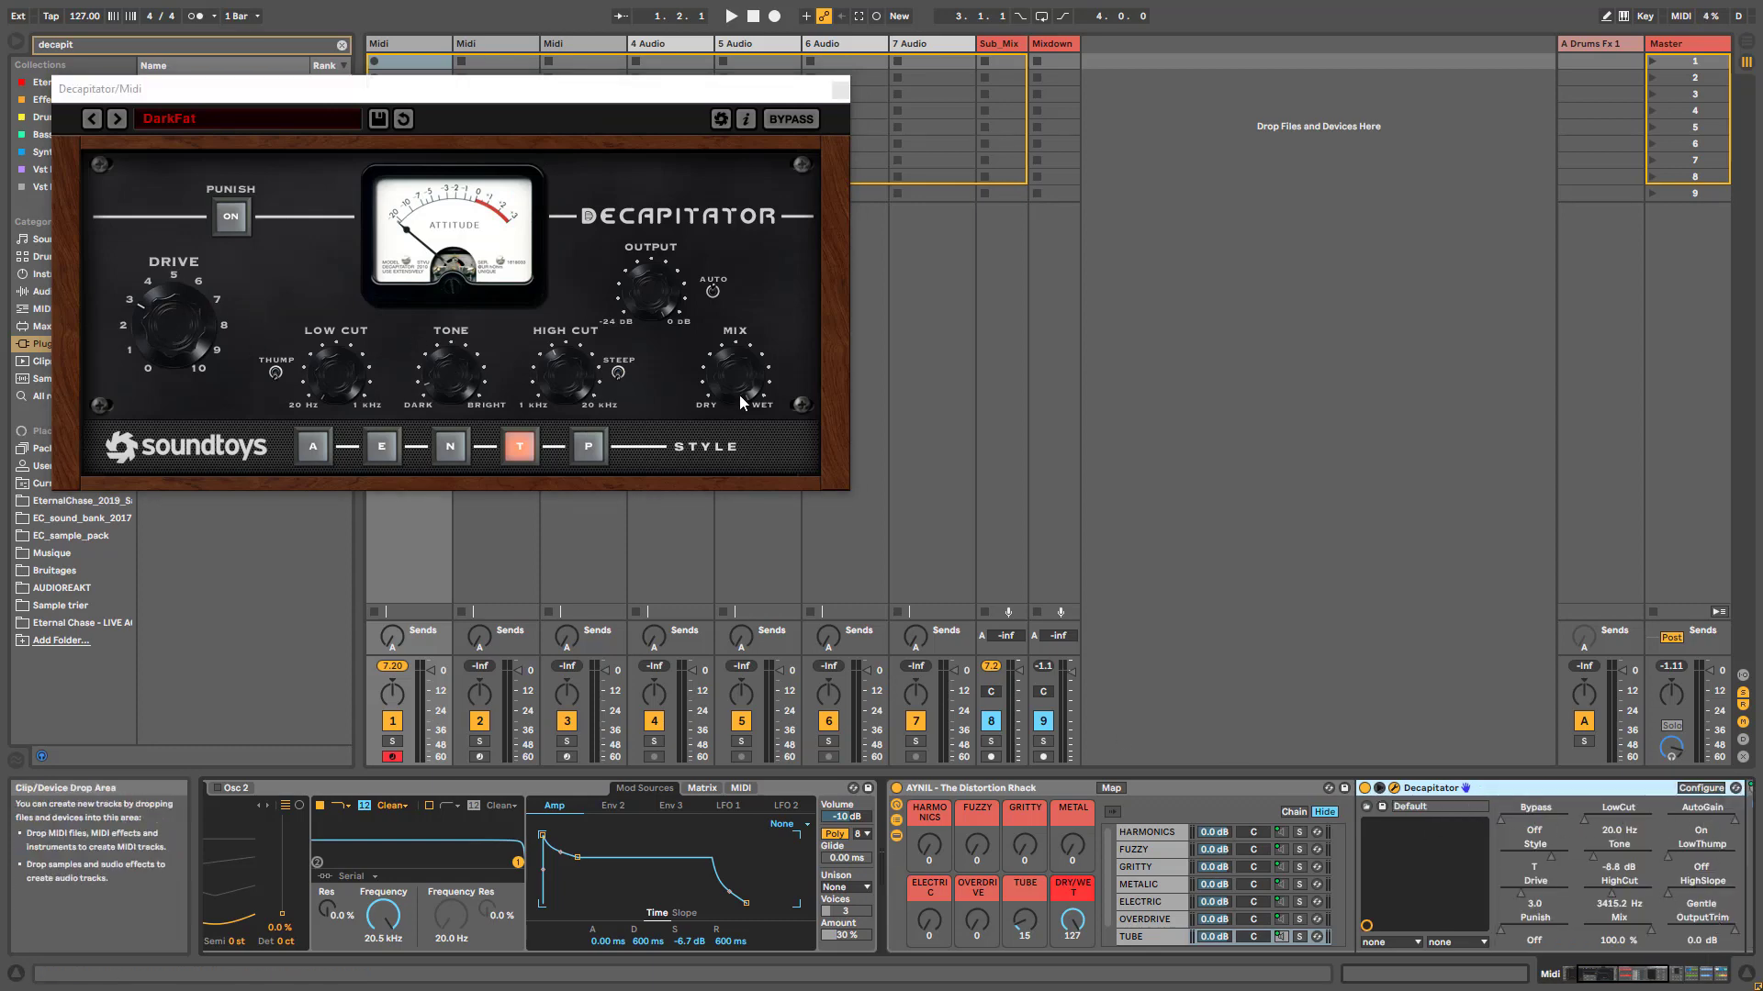
drag(740, 397, 774, 562)
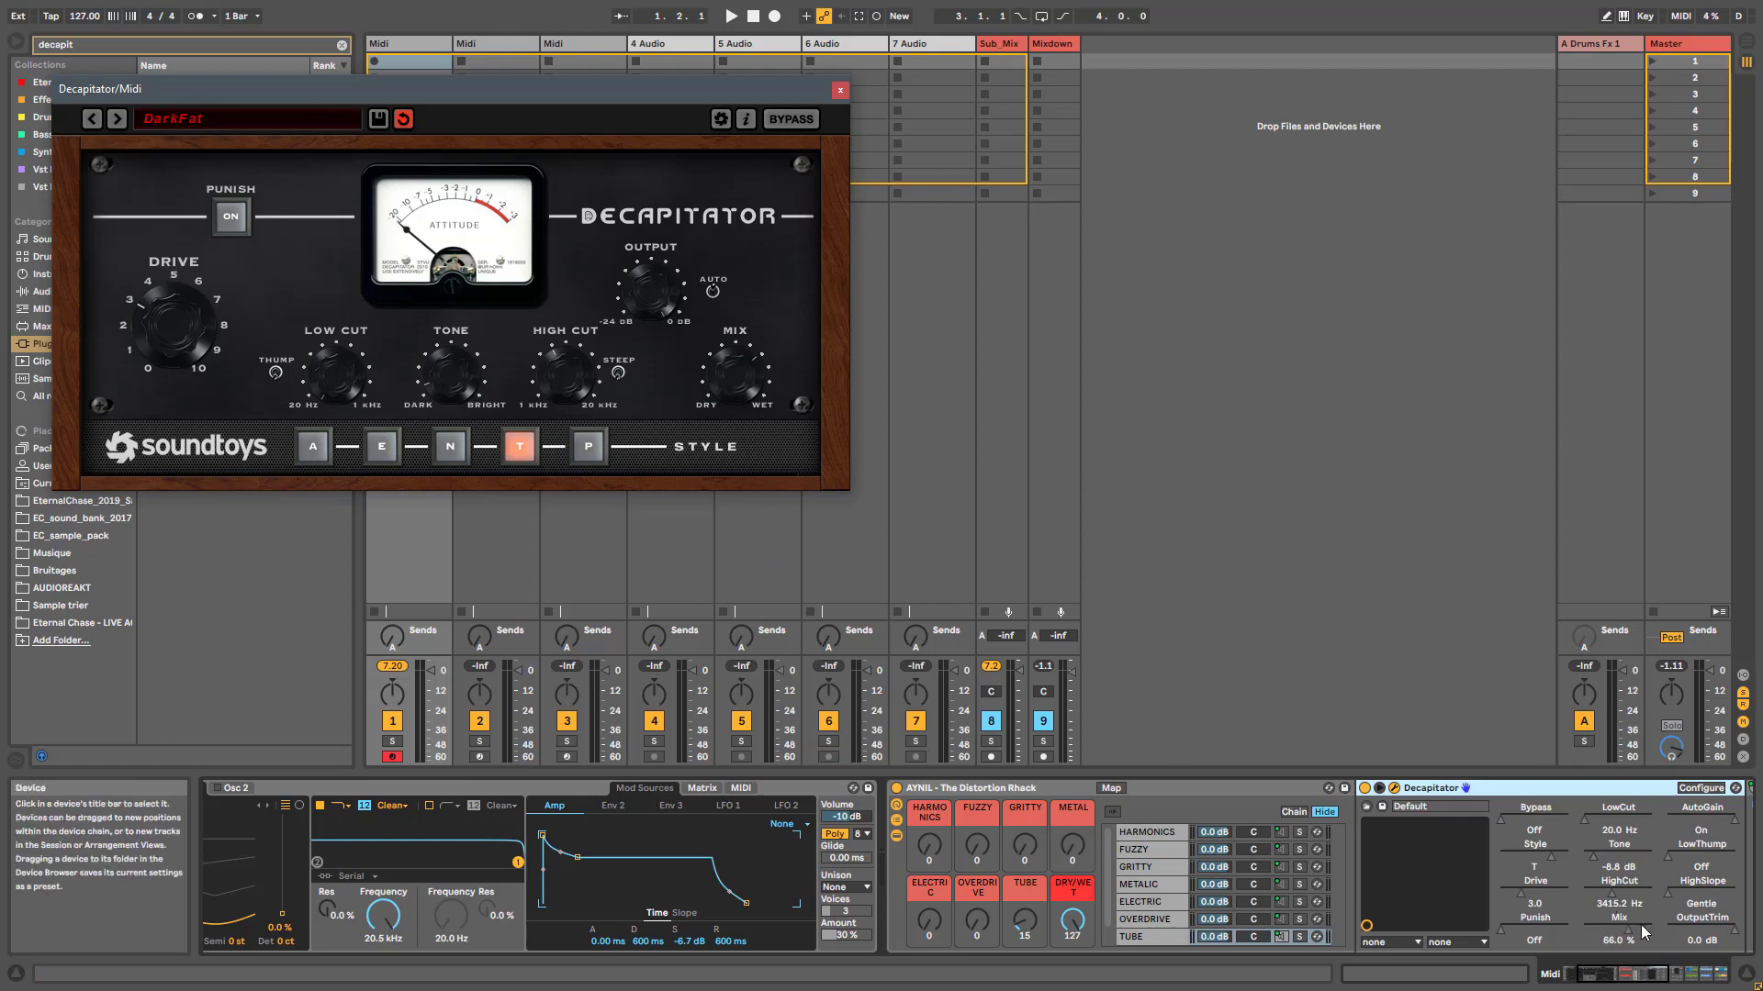
right_click(1599, 929)
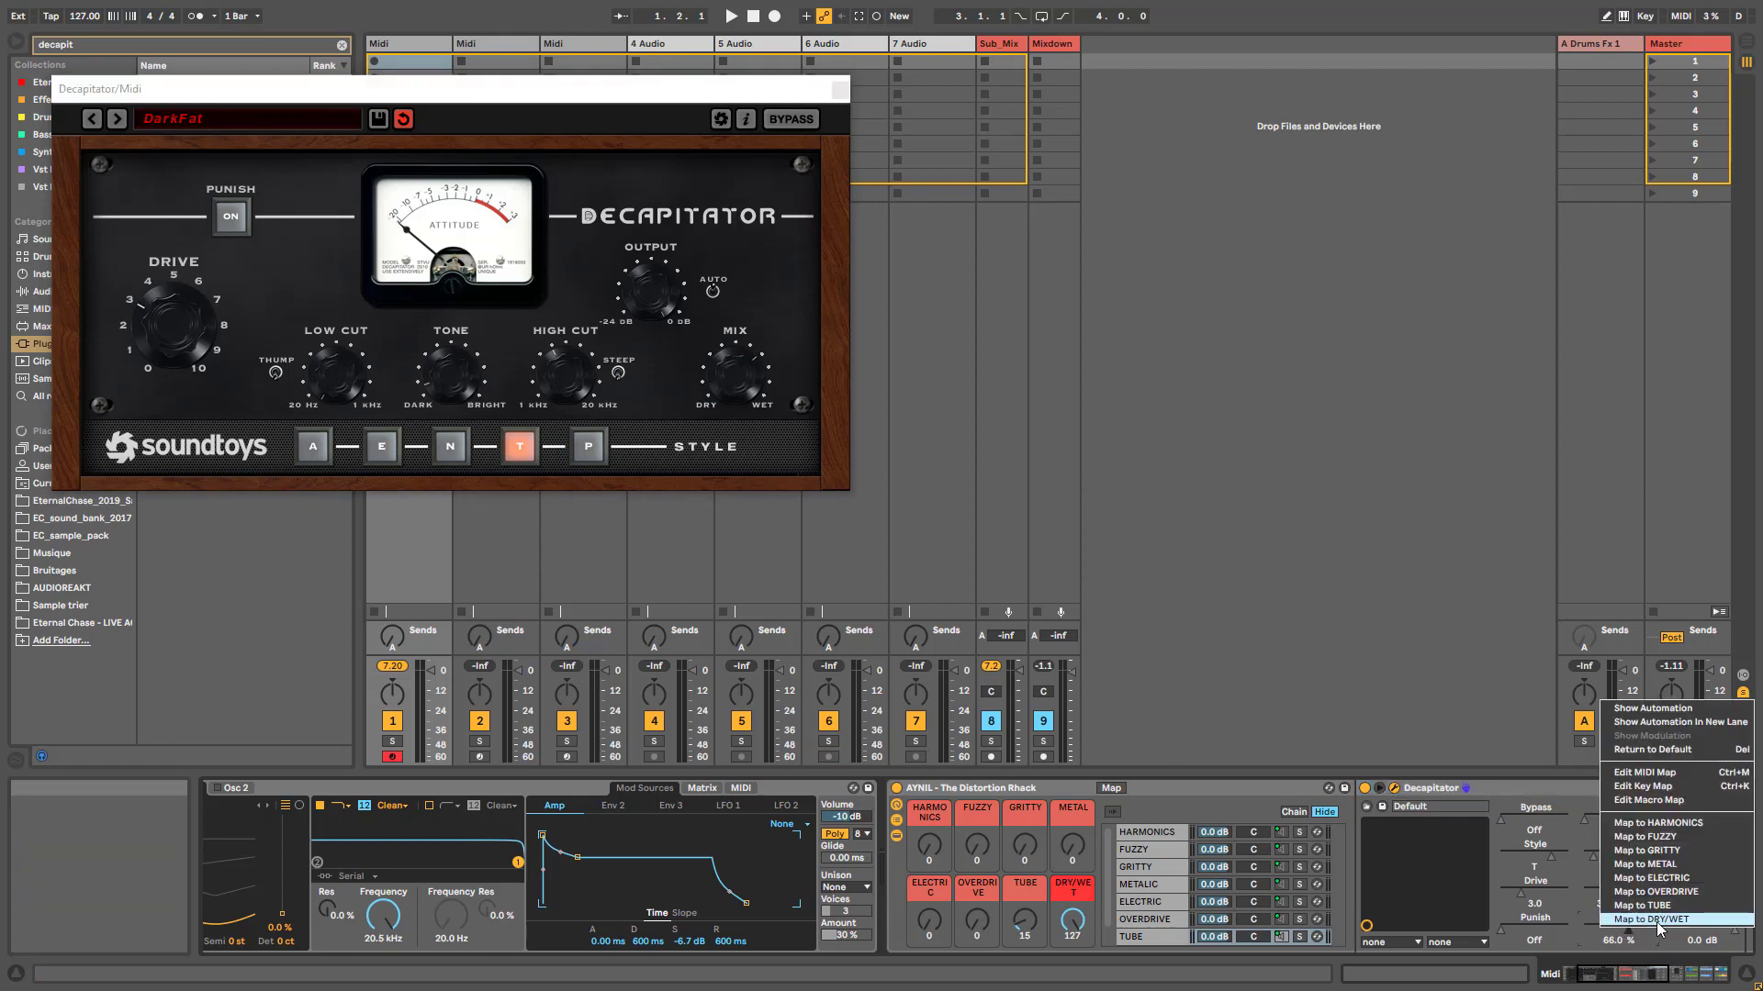
click(1656, 920)
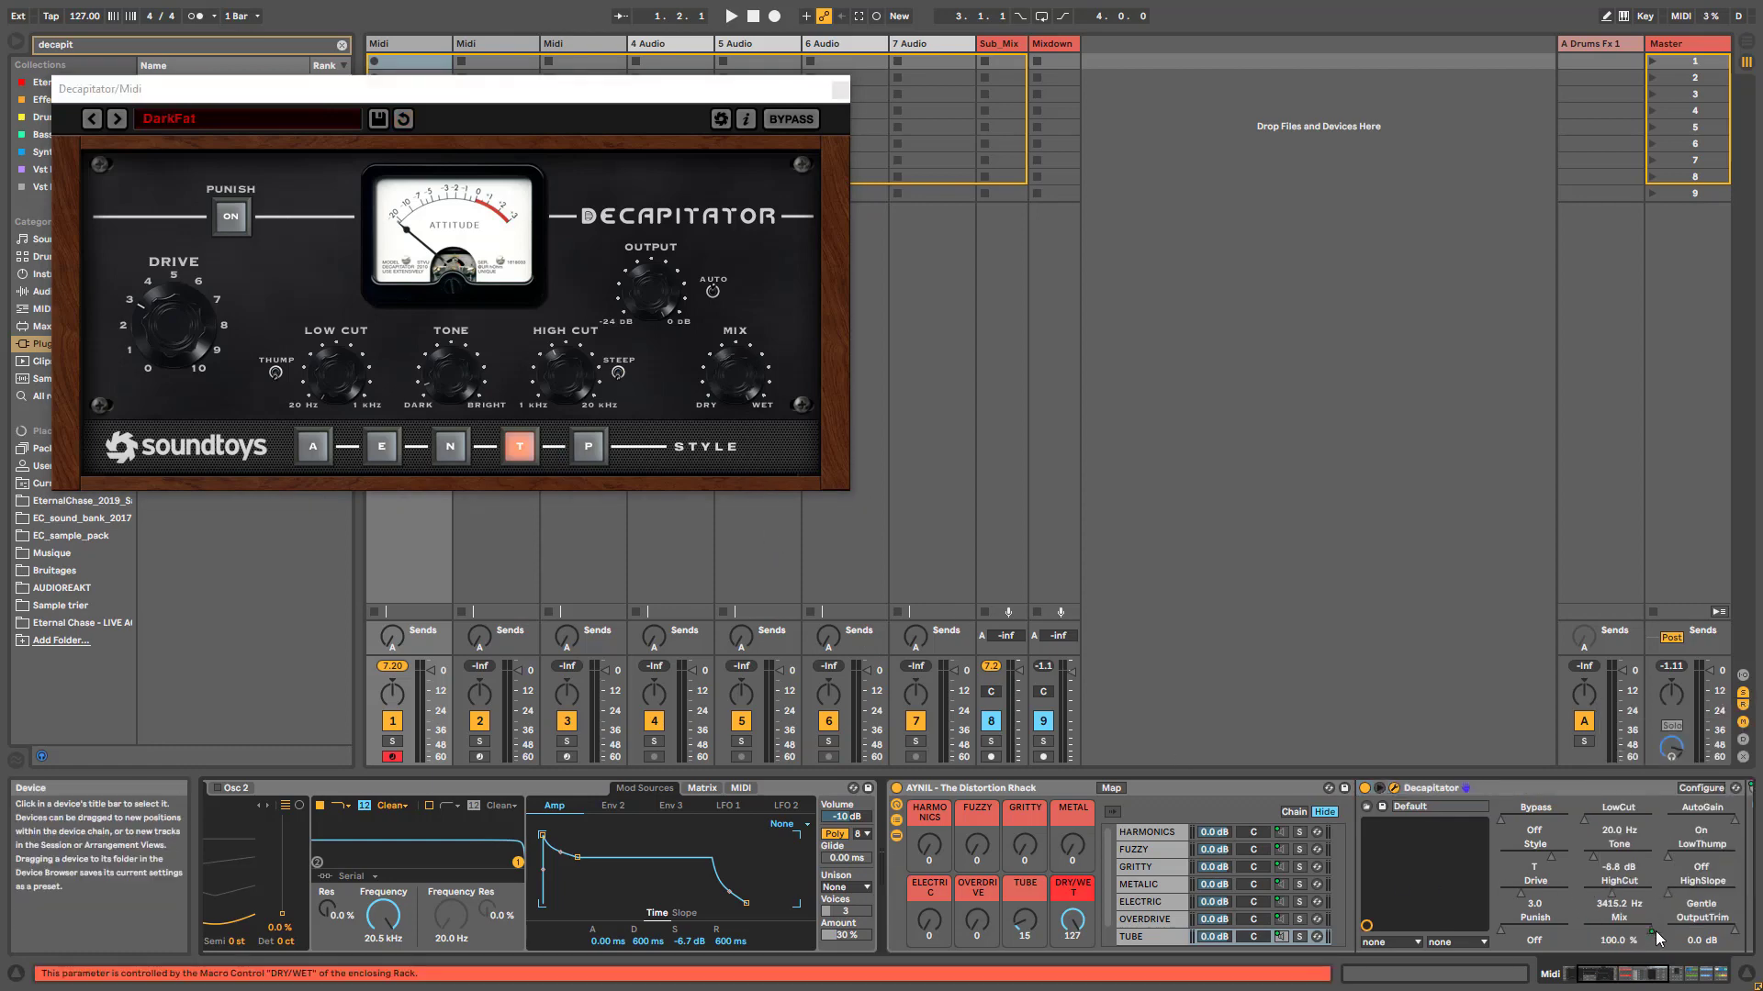
Delete the Dynamic Tube device from the TUBE chain, leaving Decapitator as its only effect
drag(1637, 974, 1668, 974)
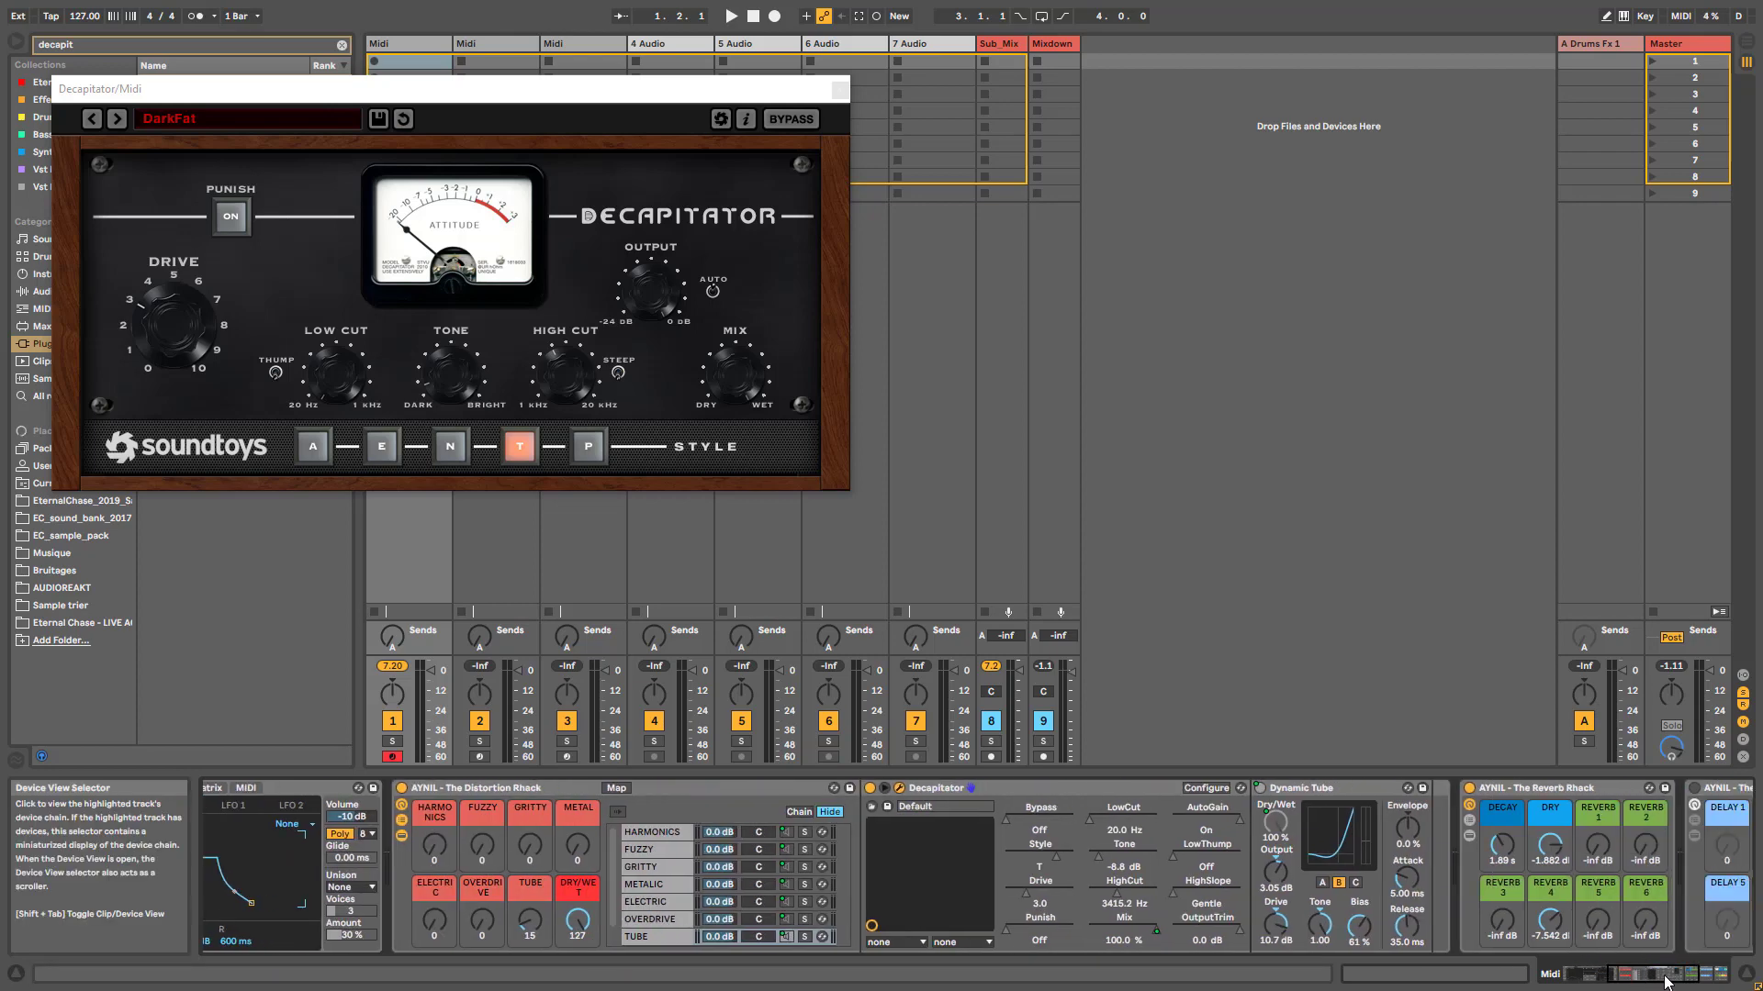
click(1299, 787)
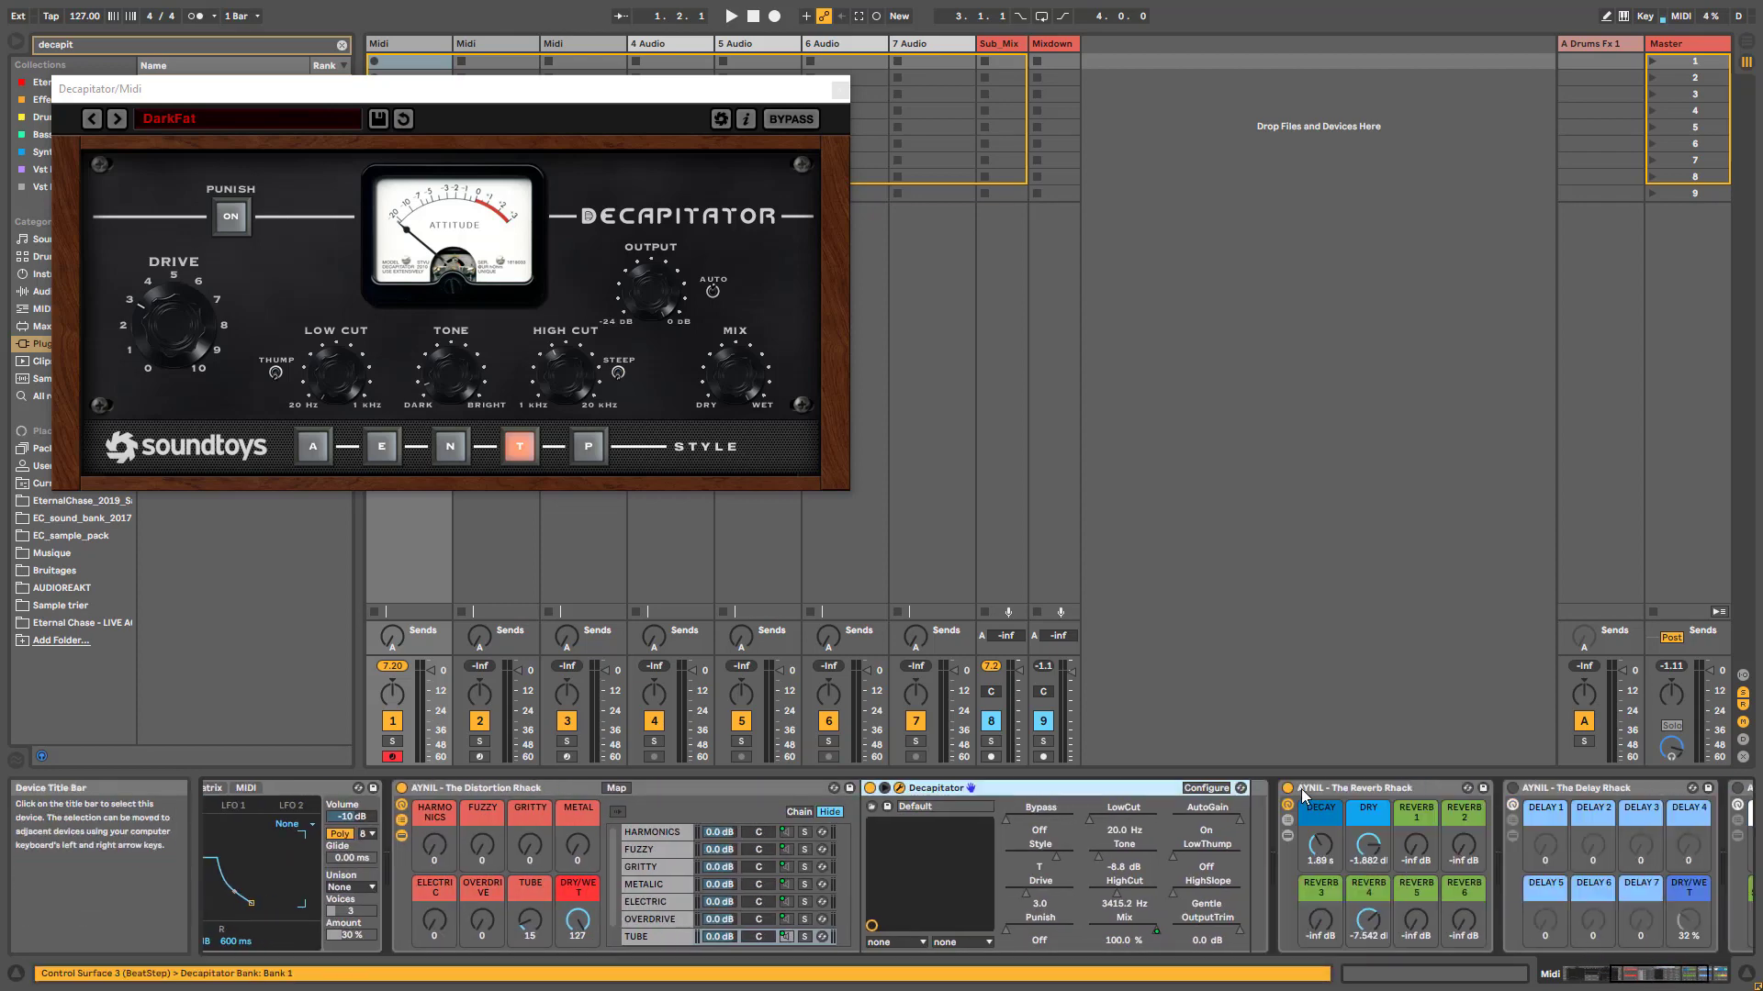
key(Delete)
drag(1668, 974, 1637, 974)
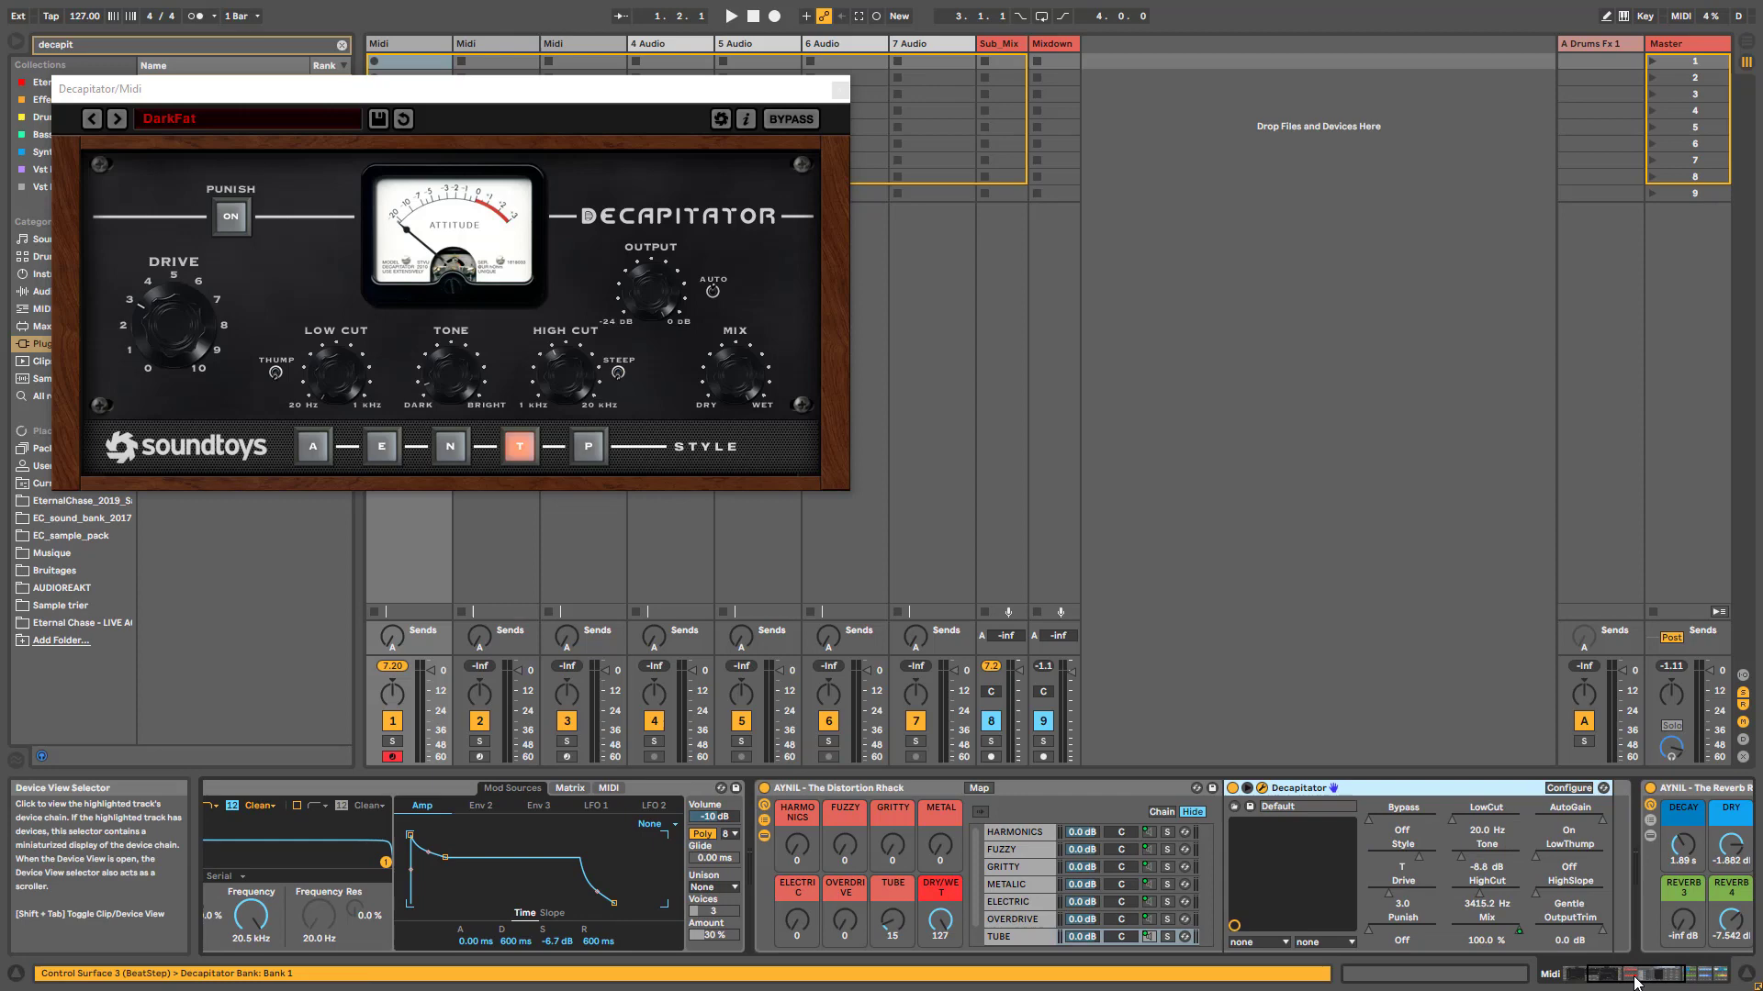
right_click(1235, 791)
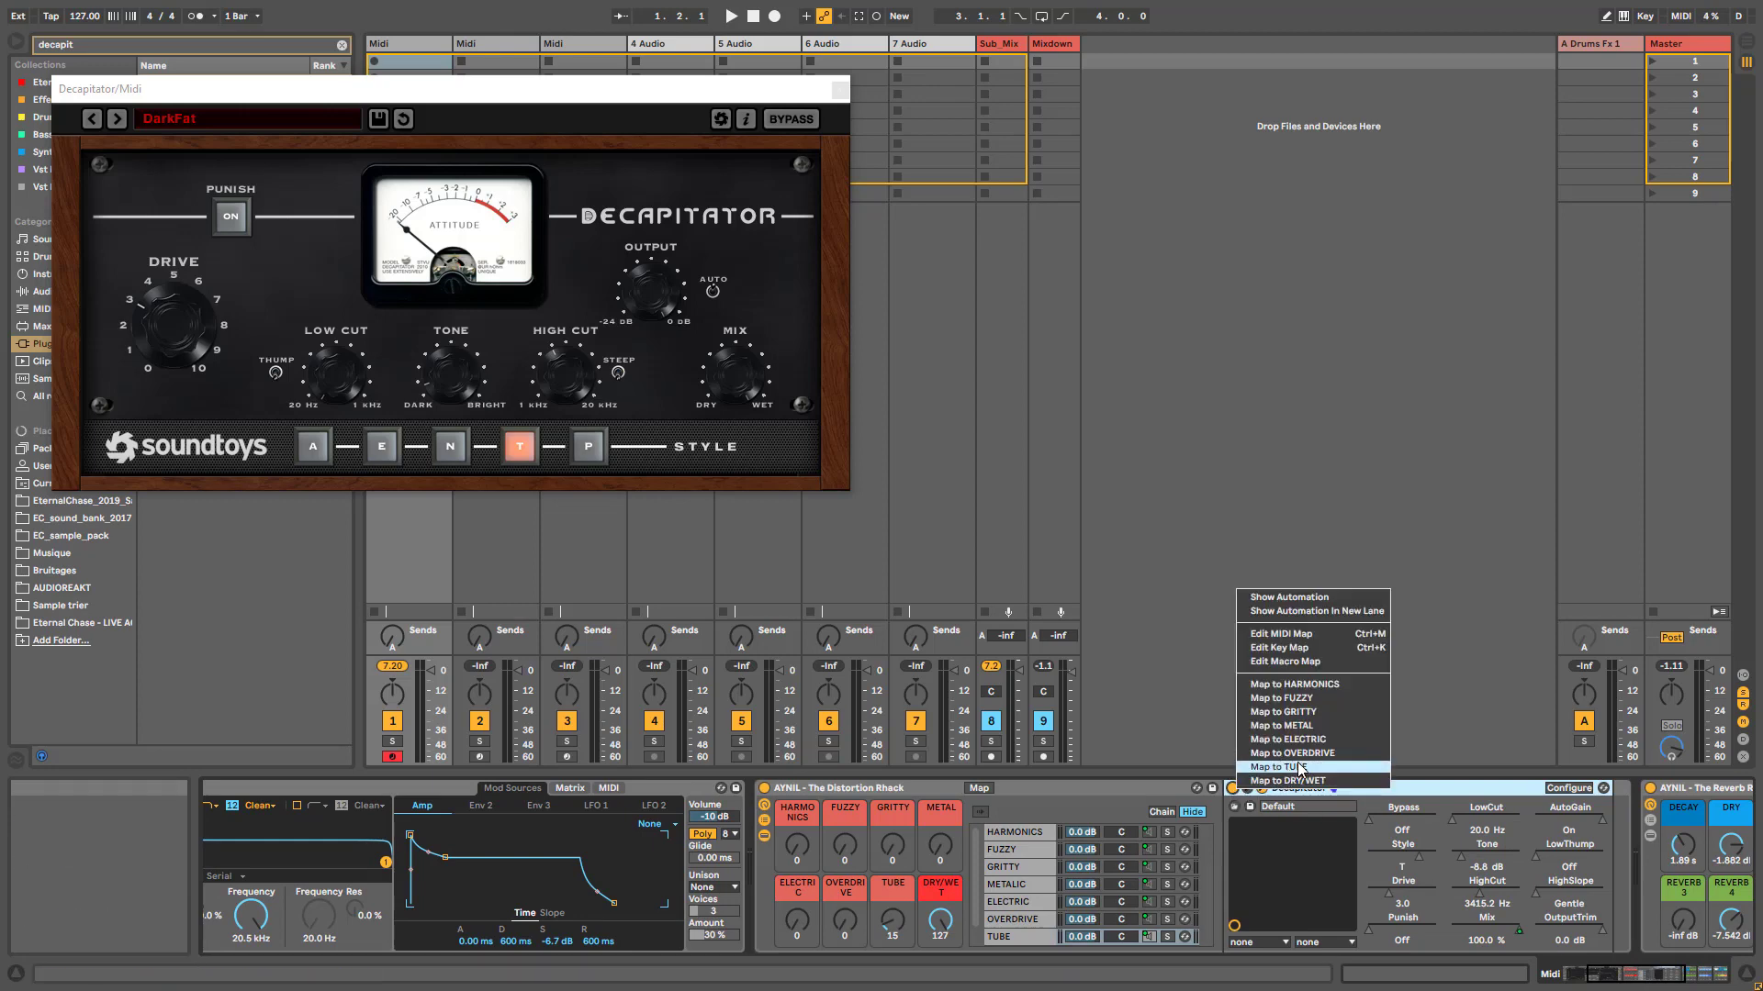
click(1300, 767)
click(839, 89)
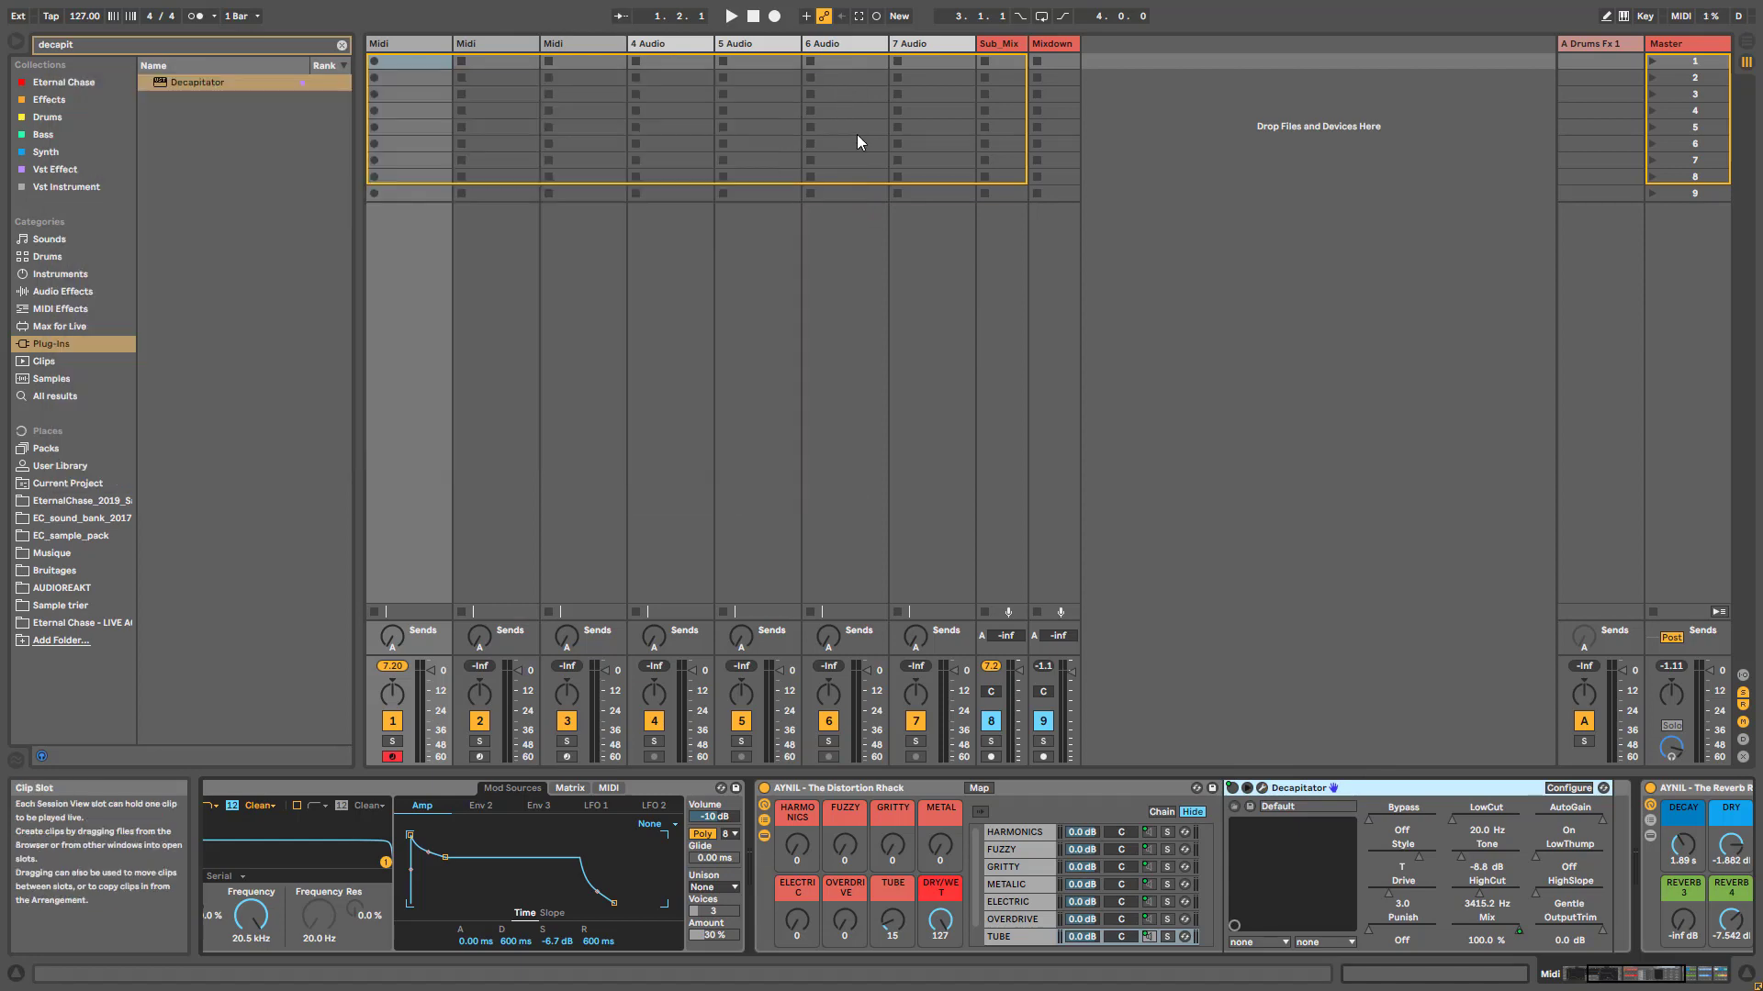
Set the minimum of Decapitator's Device On mapping to 1 and check the TUBE chain activator's macro mapping
click(979, 788)
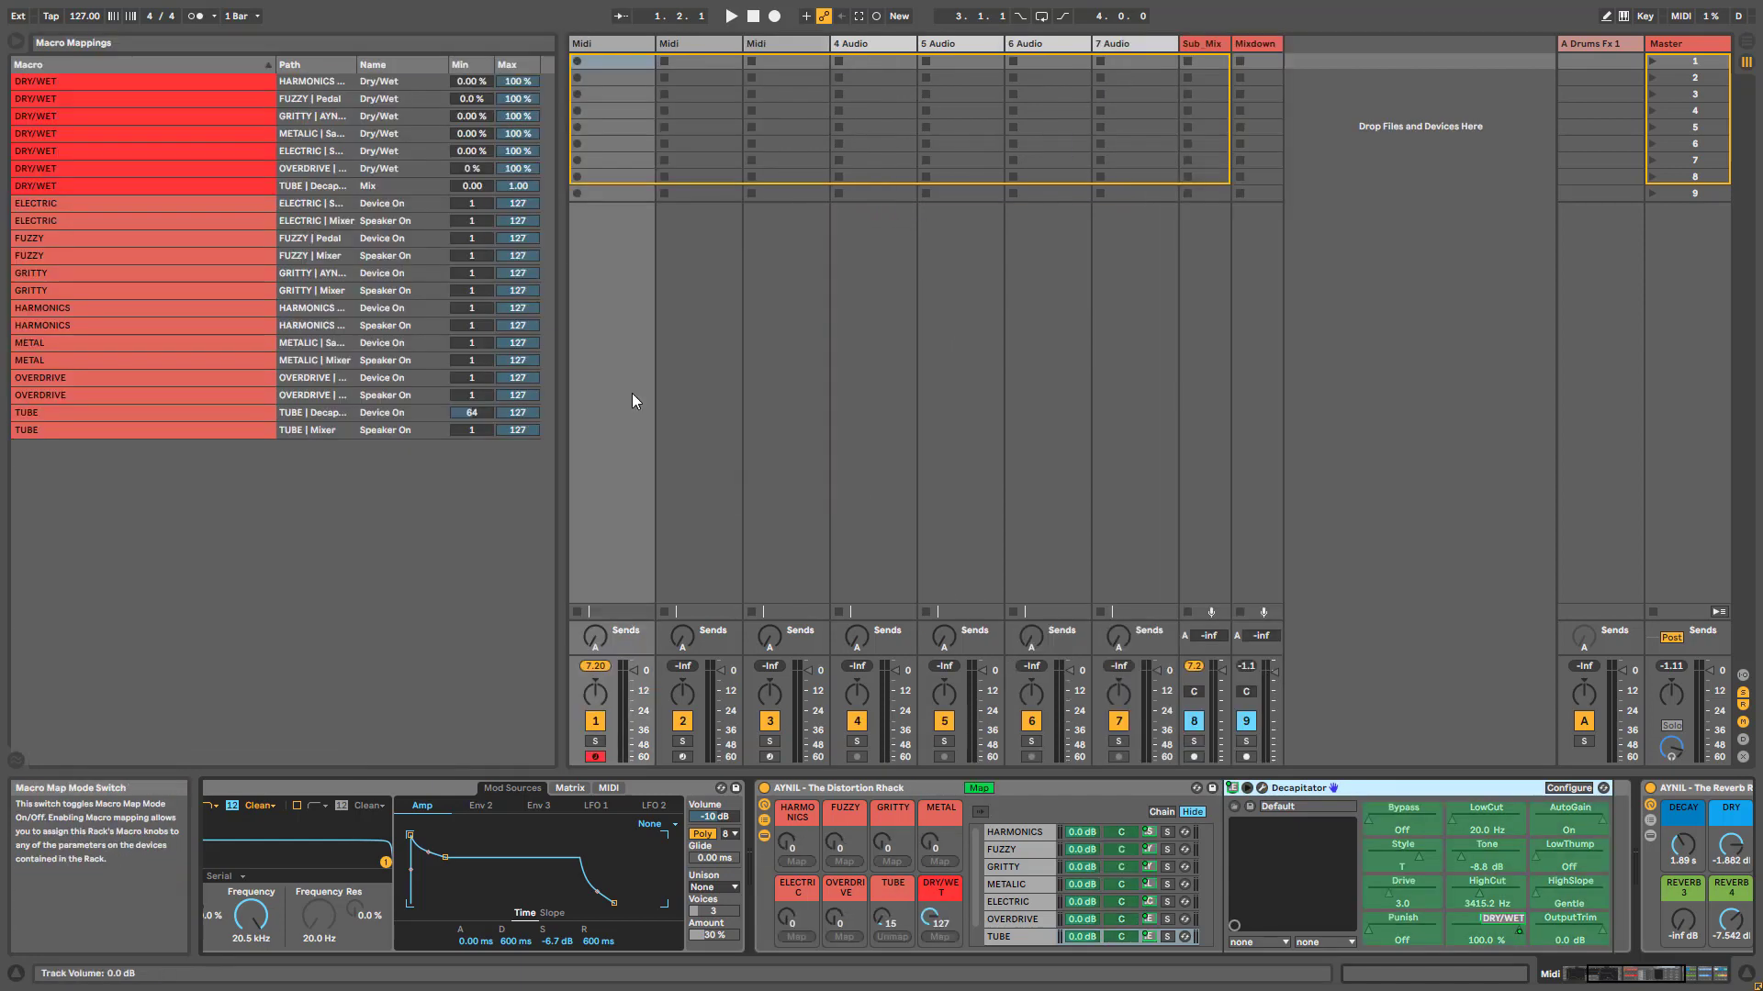
click(472, 415)
click(489, 523)
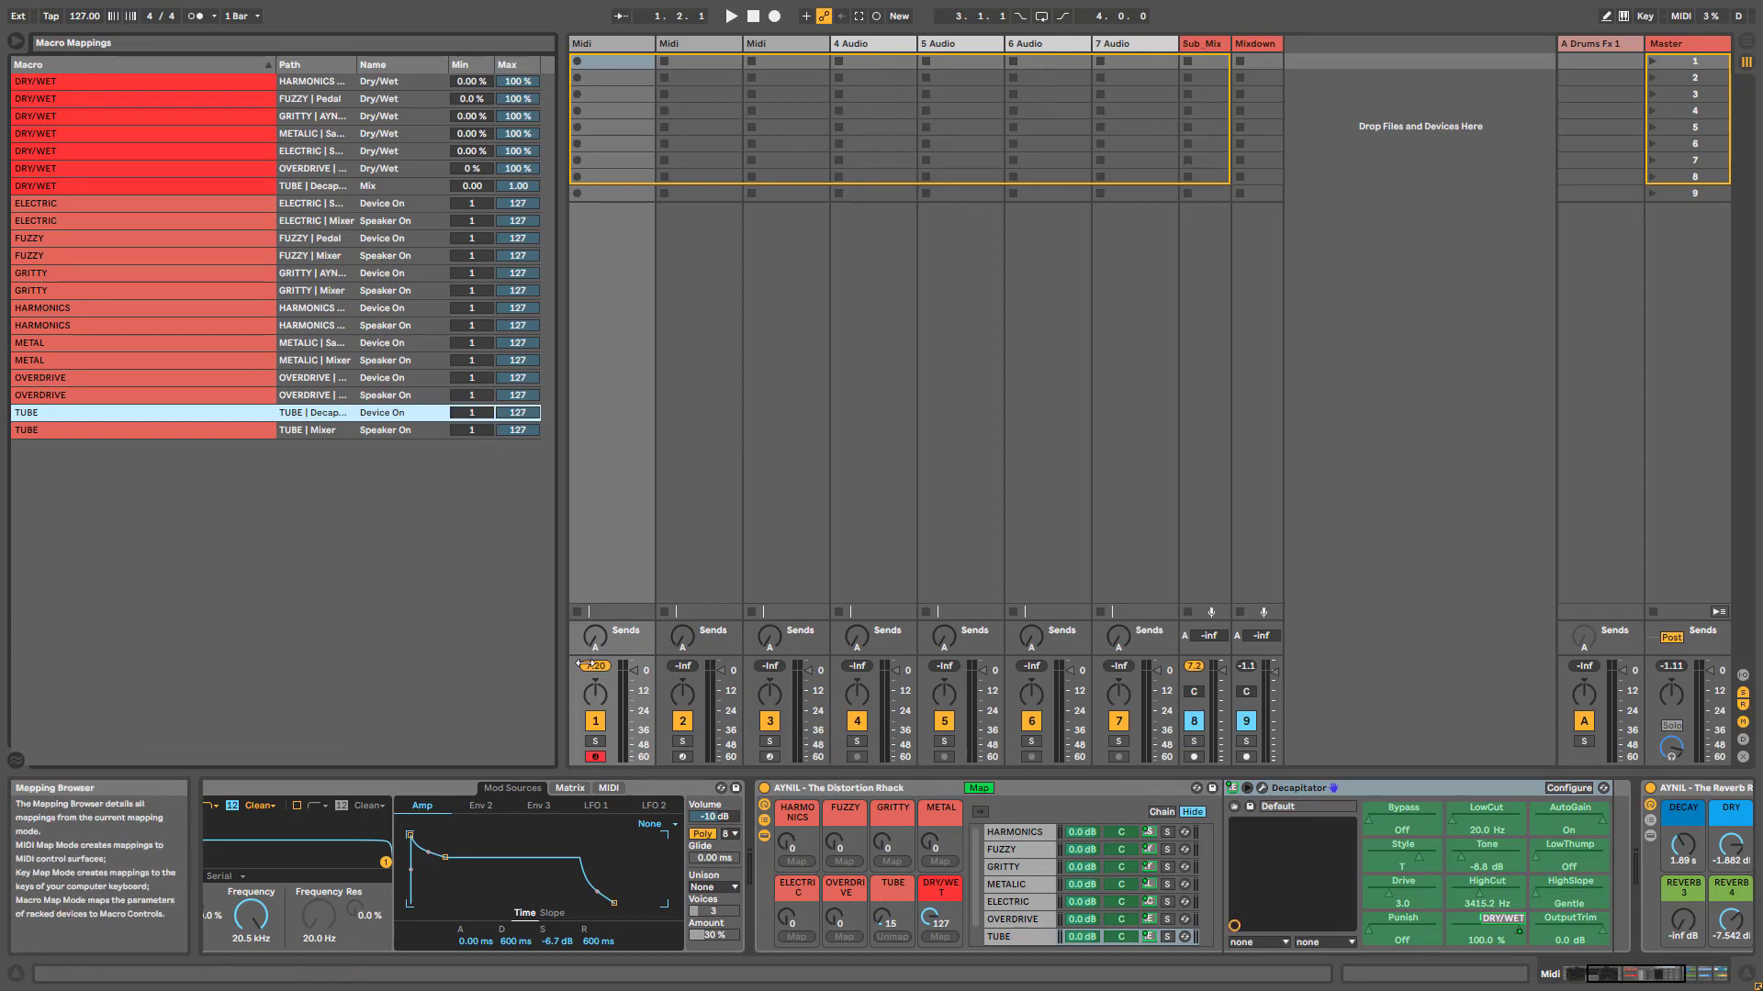
right_click(1146, 937)
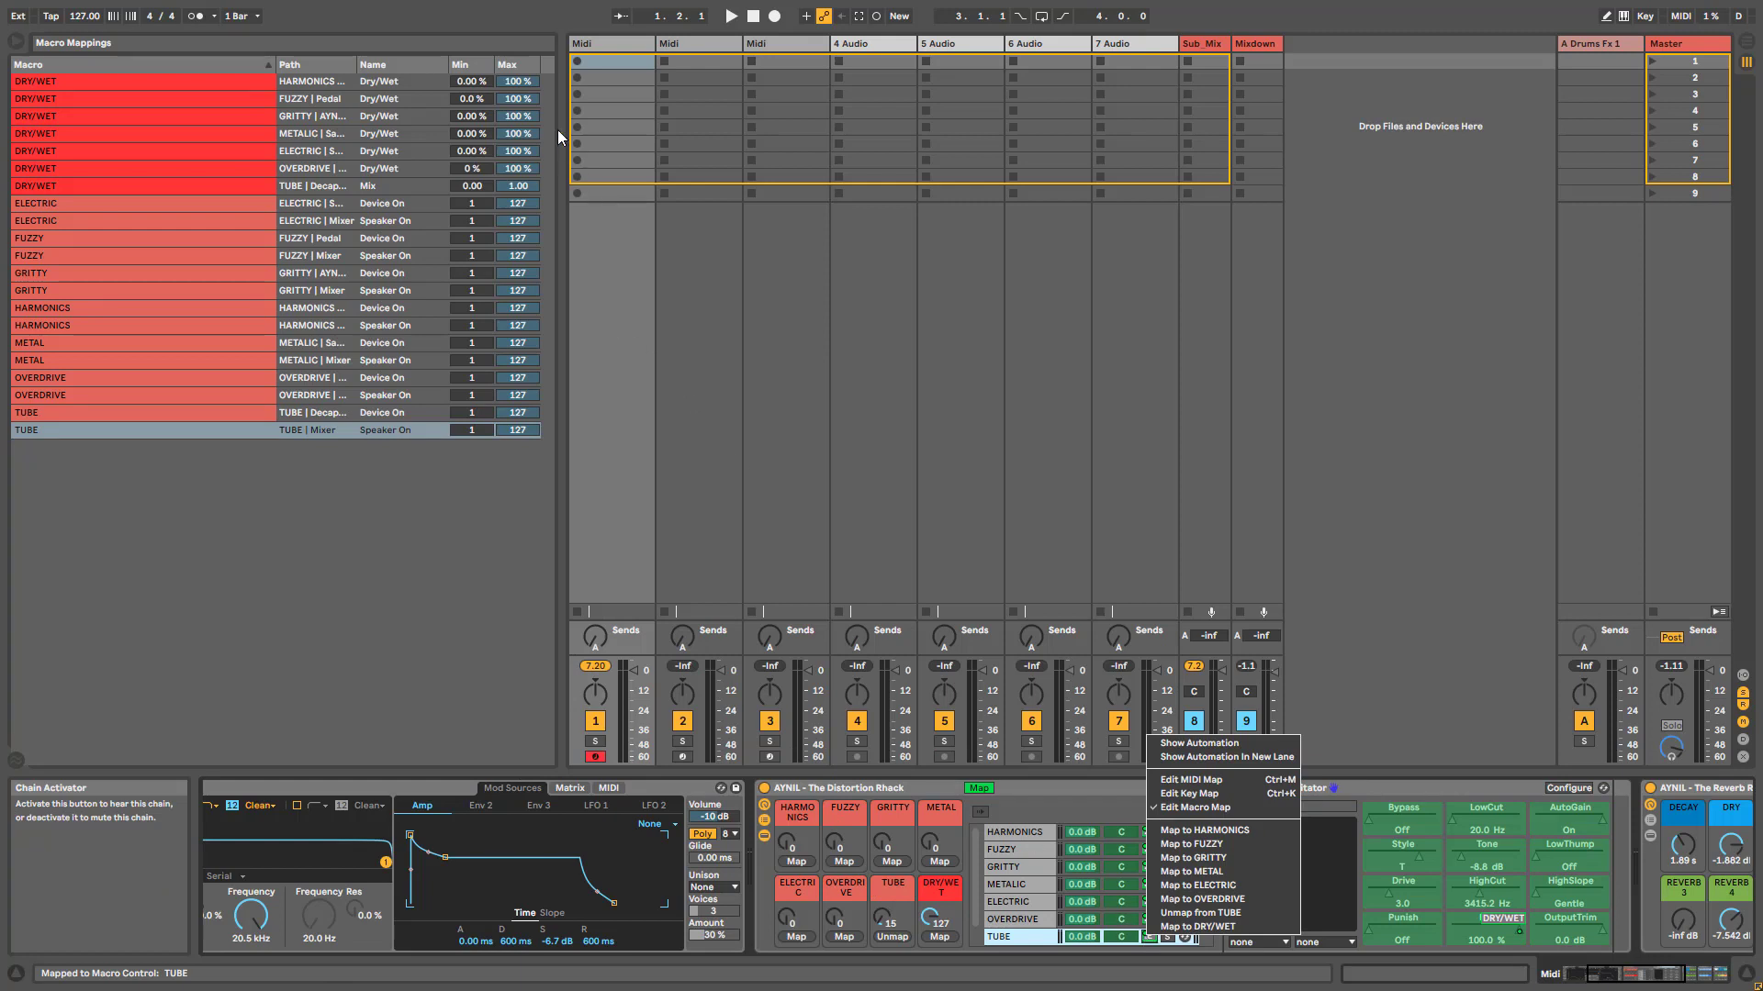
click(1343, 793)
click(980, 789)
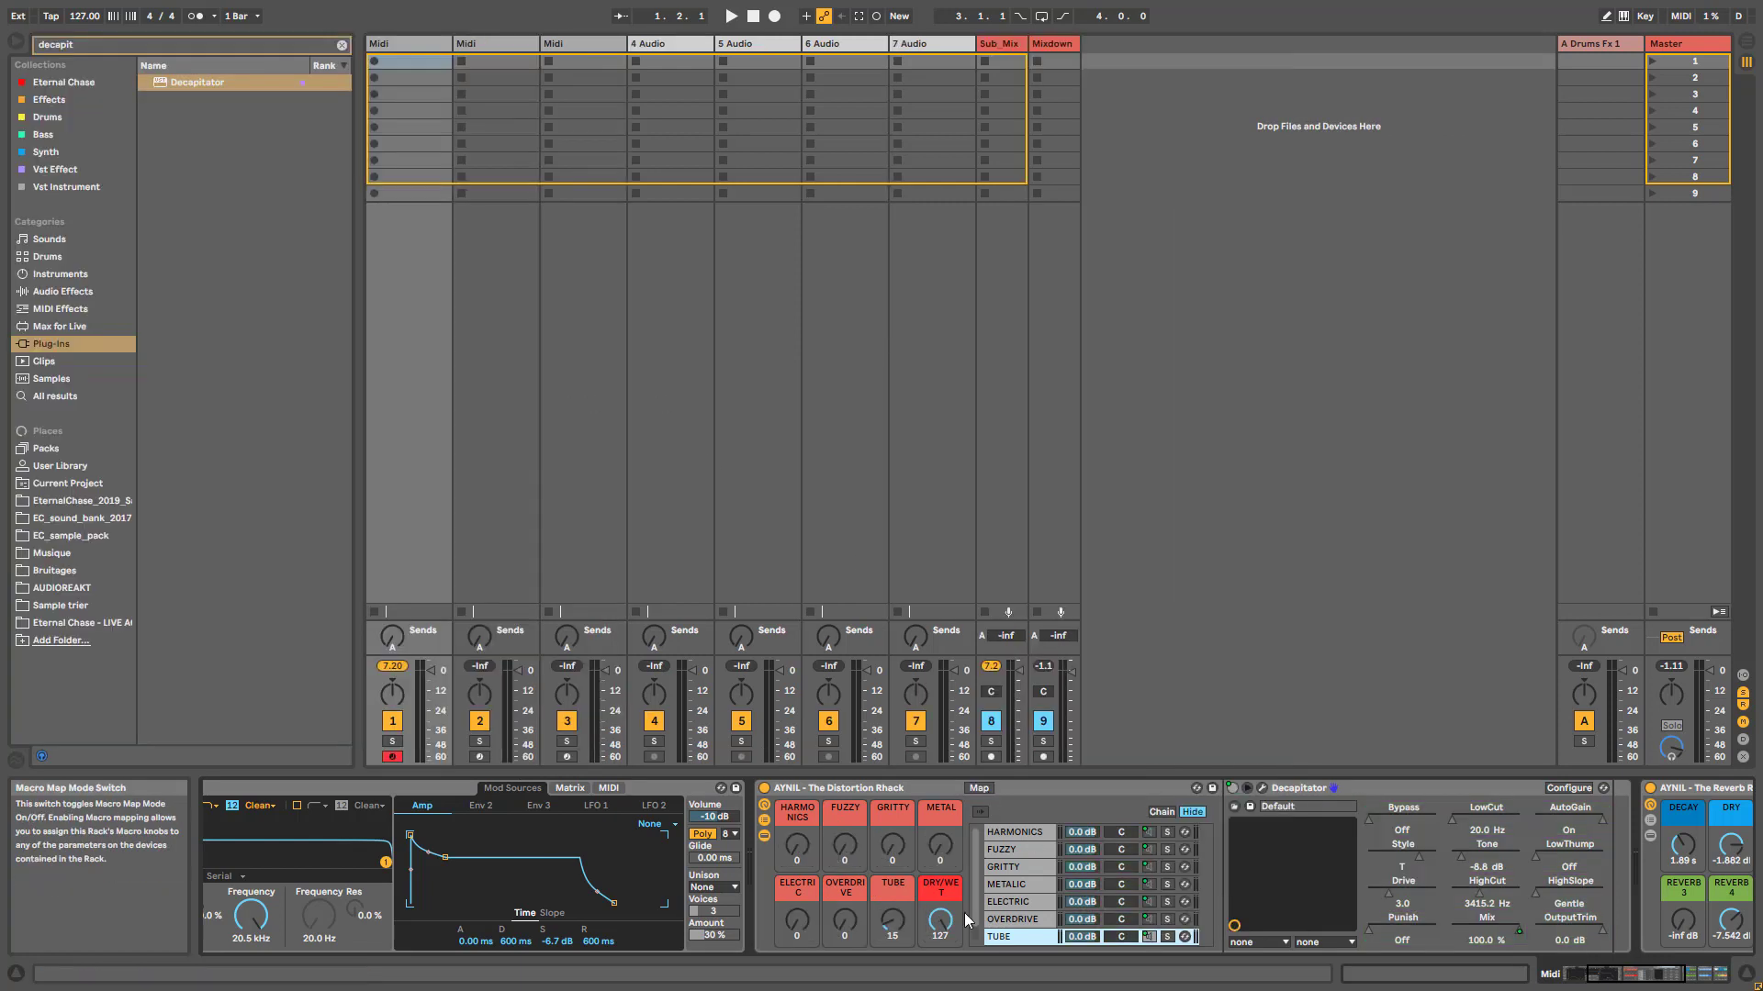
Audition Decapitator with TUBE at 68 and DRY/WET at 0 and 127, leaving TUBE at 0 and DRY/WET at 90
drag(893, 918, 892, 853)
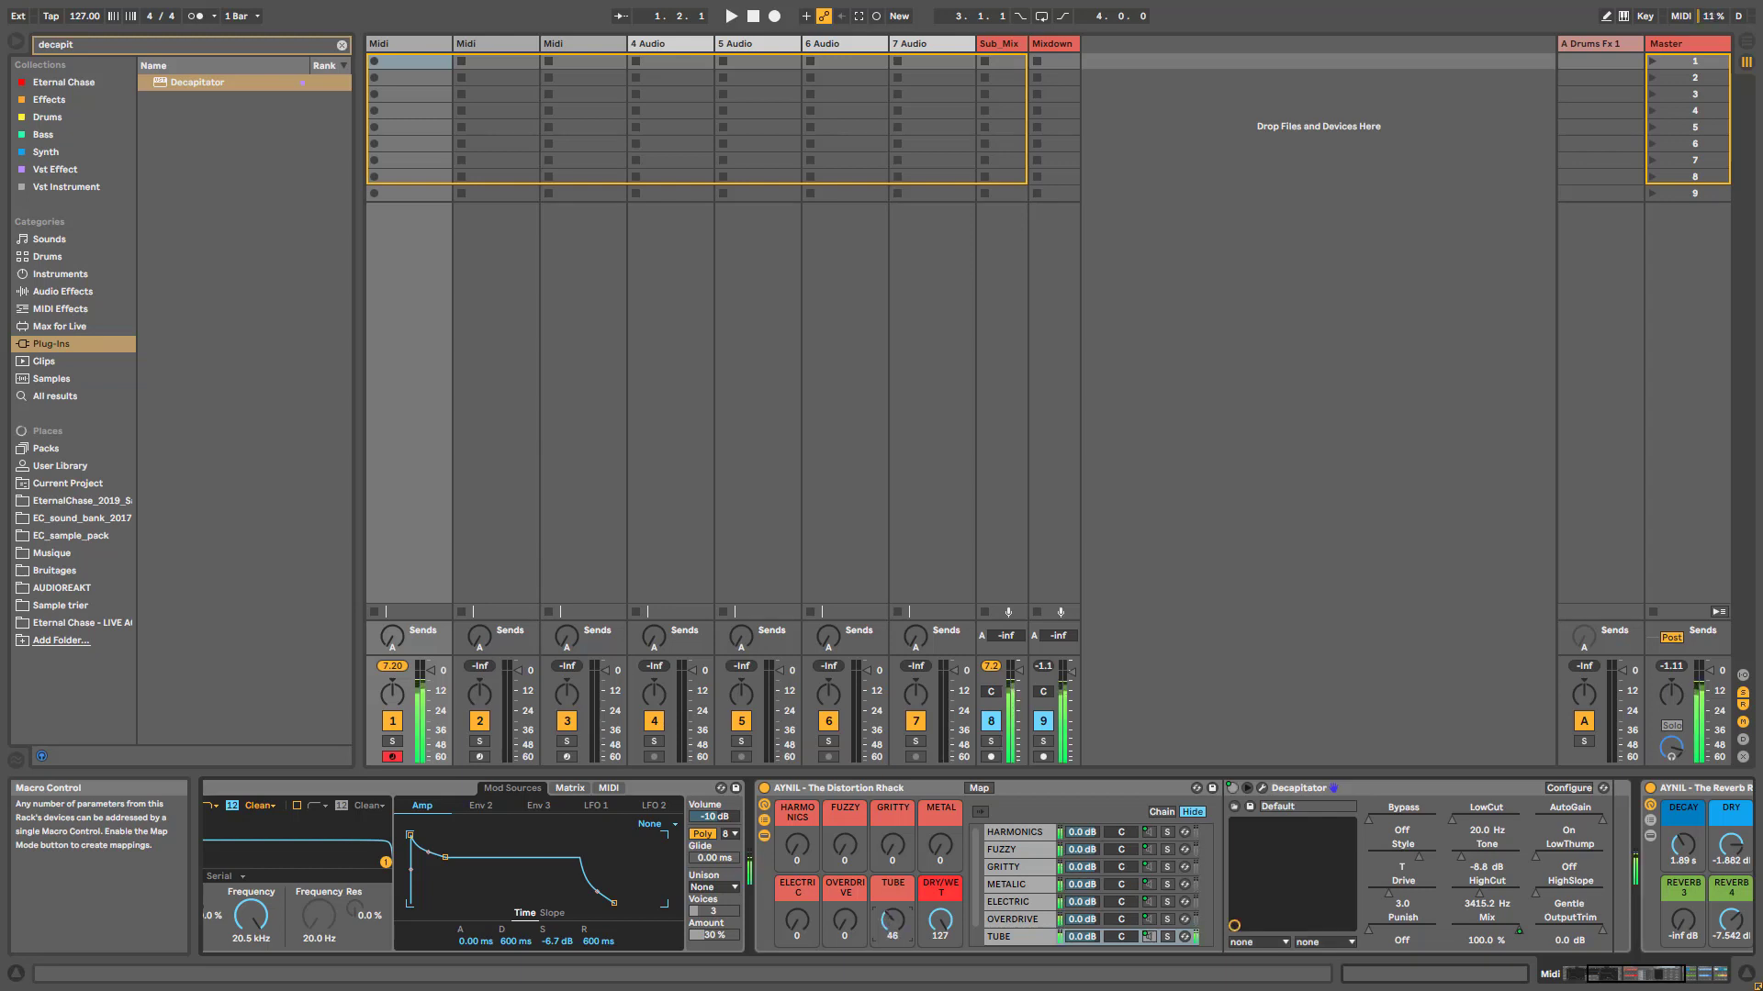
drag(940, 920, 940, 983)
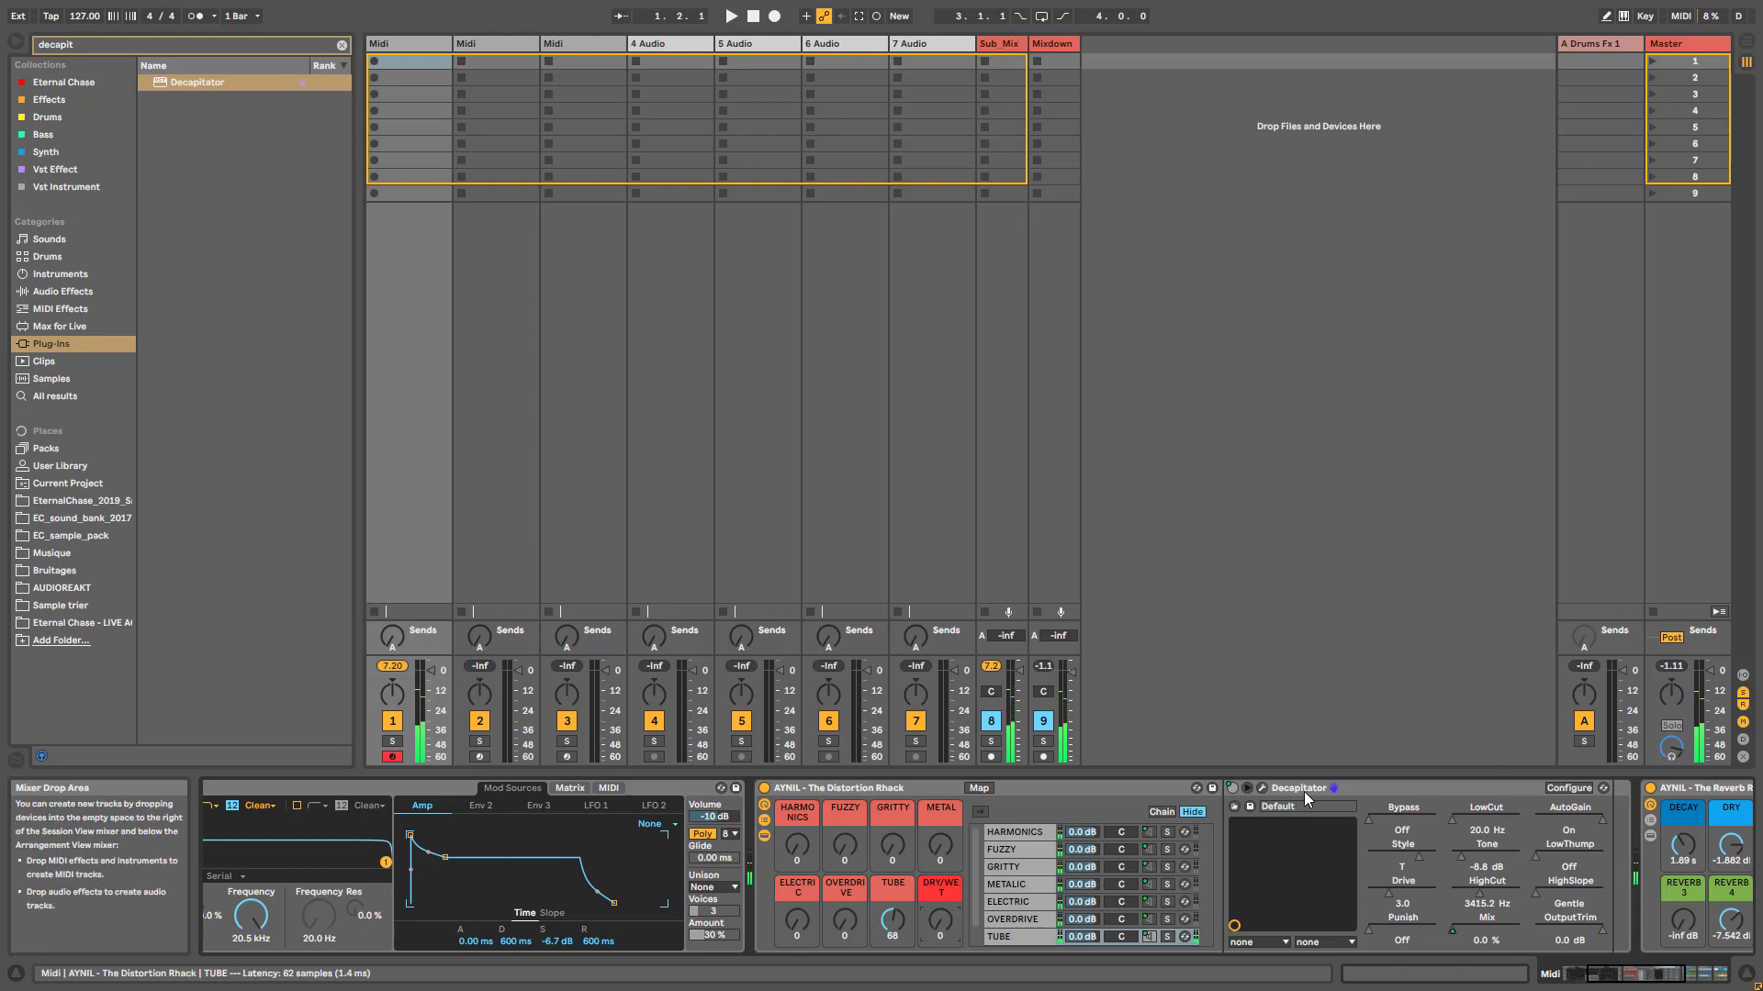
click(1261, 788)
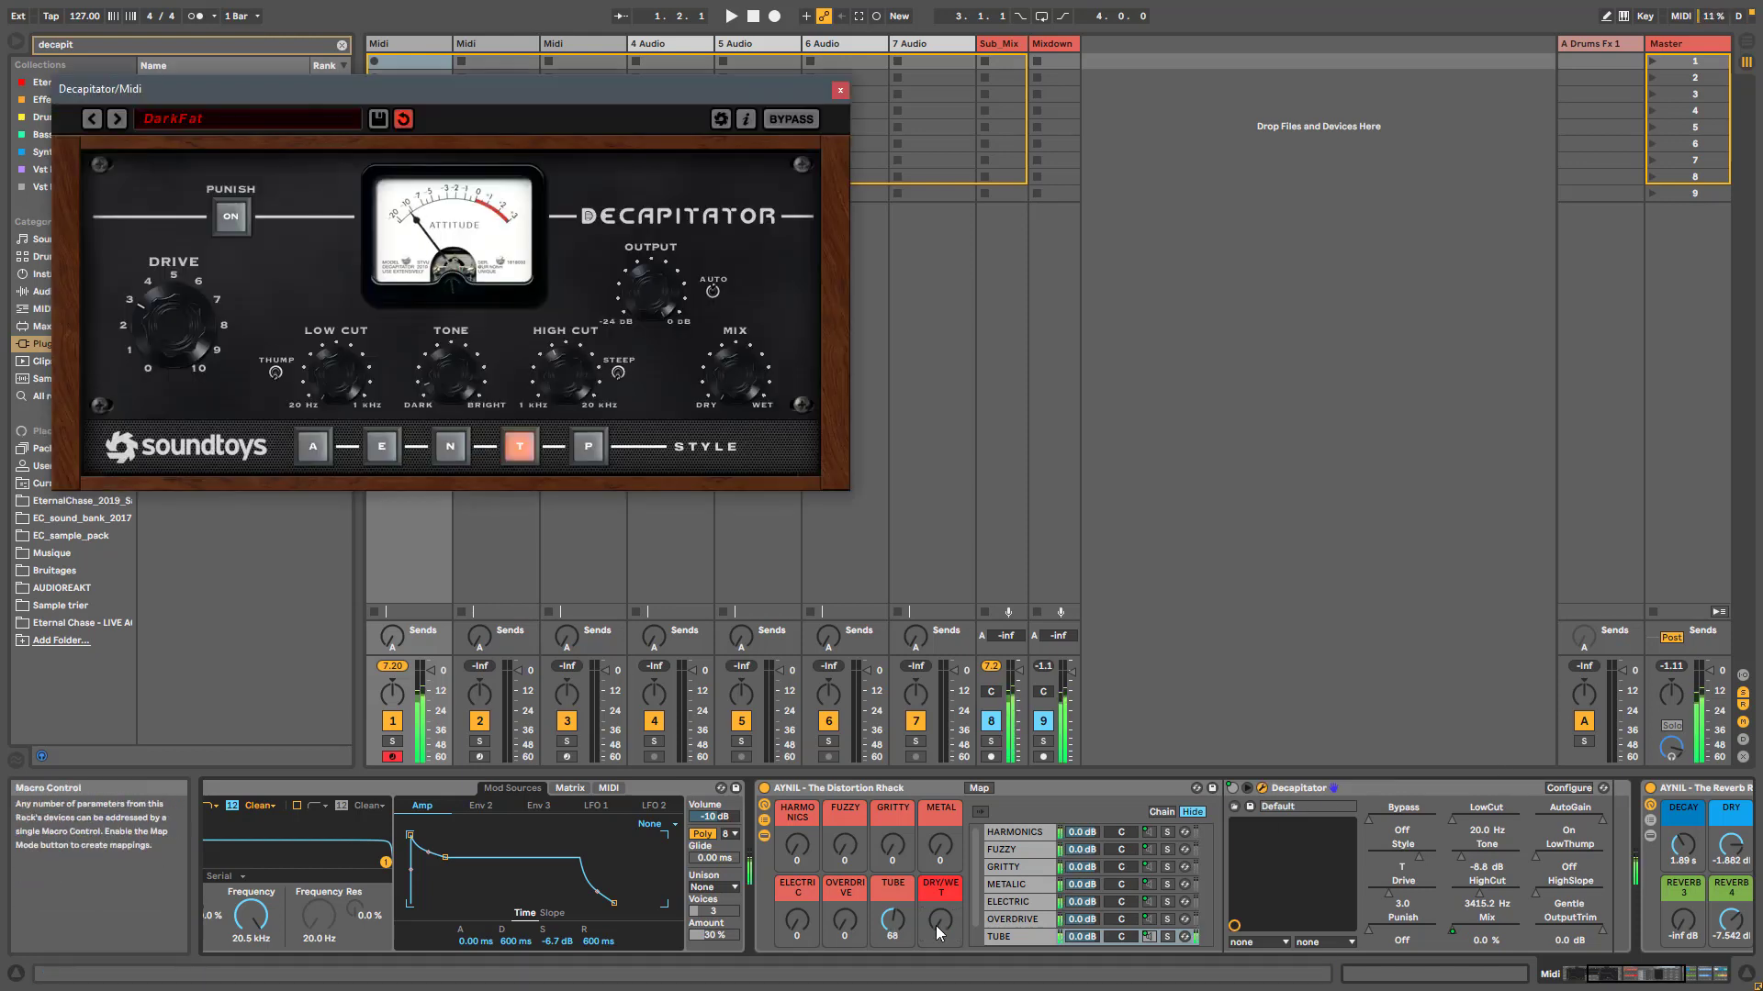
drag(940, 920, 940, 863)
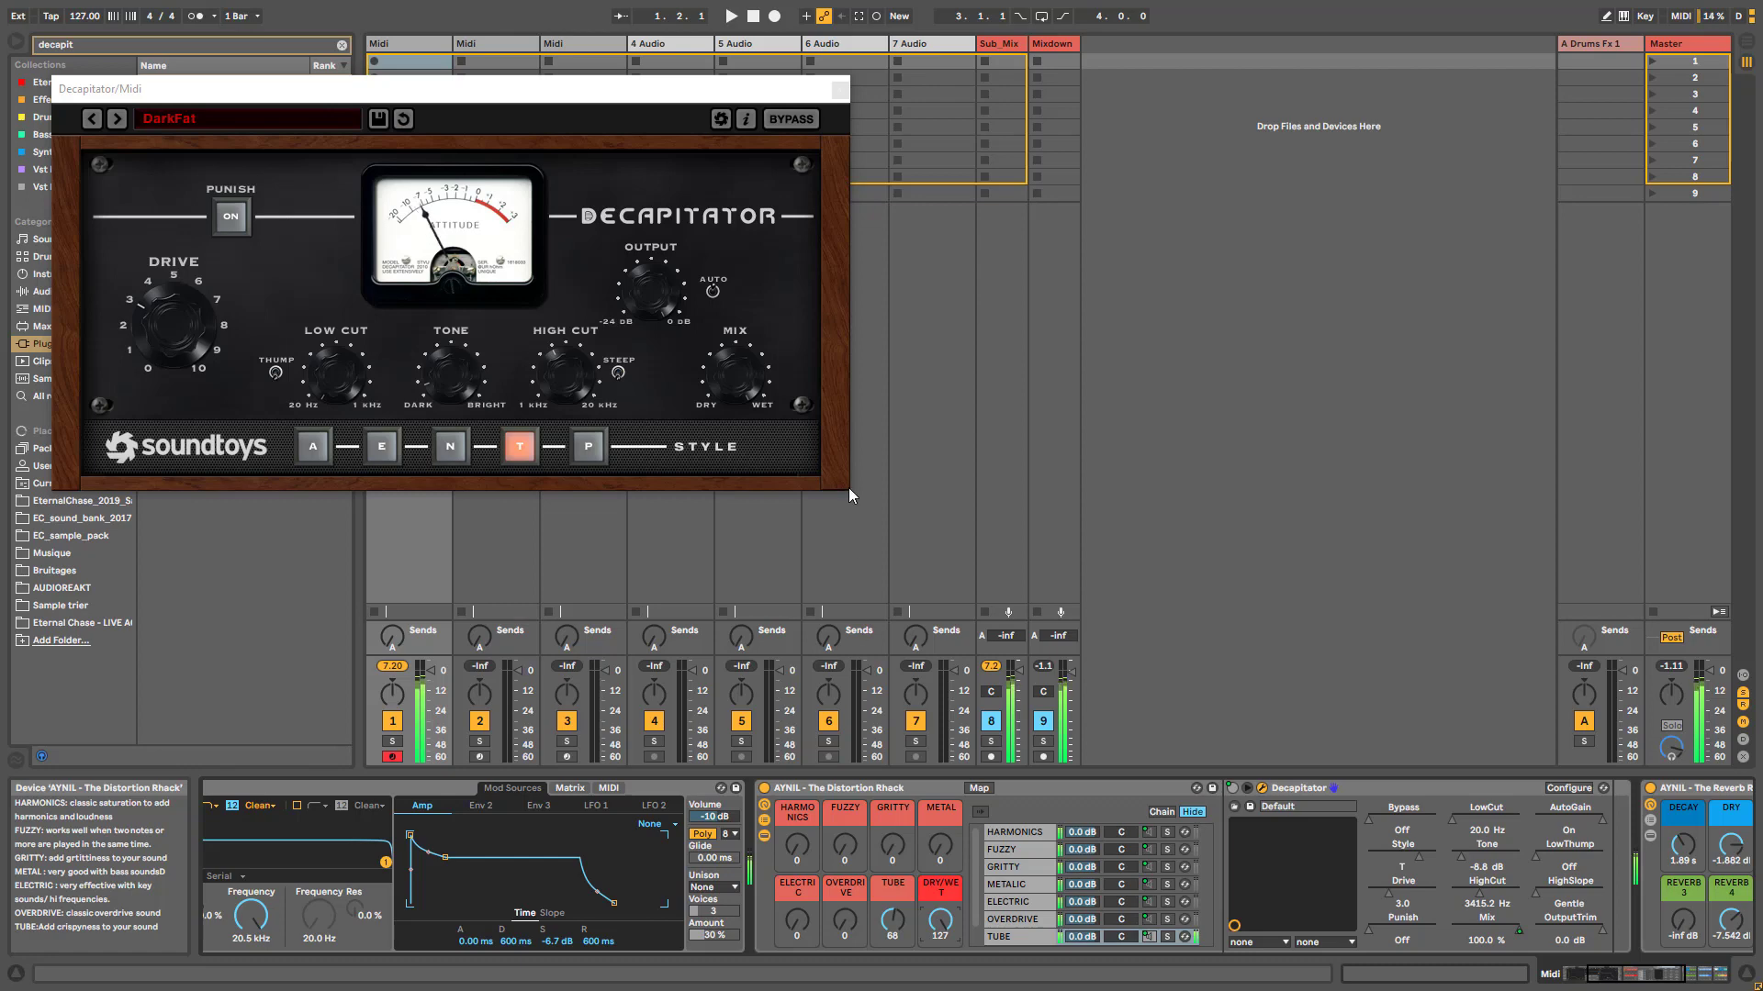
drag(934, 933, 889, 987)
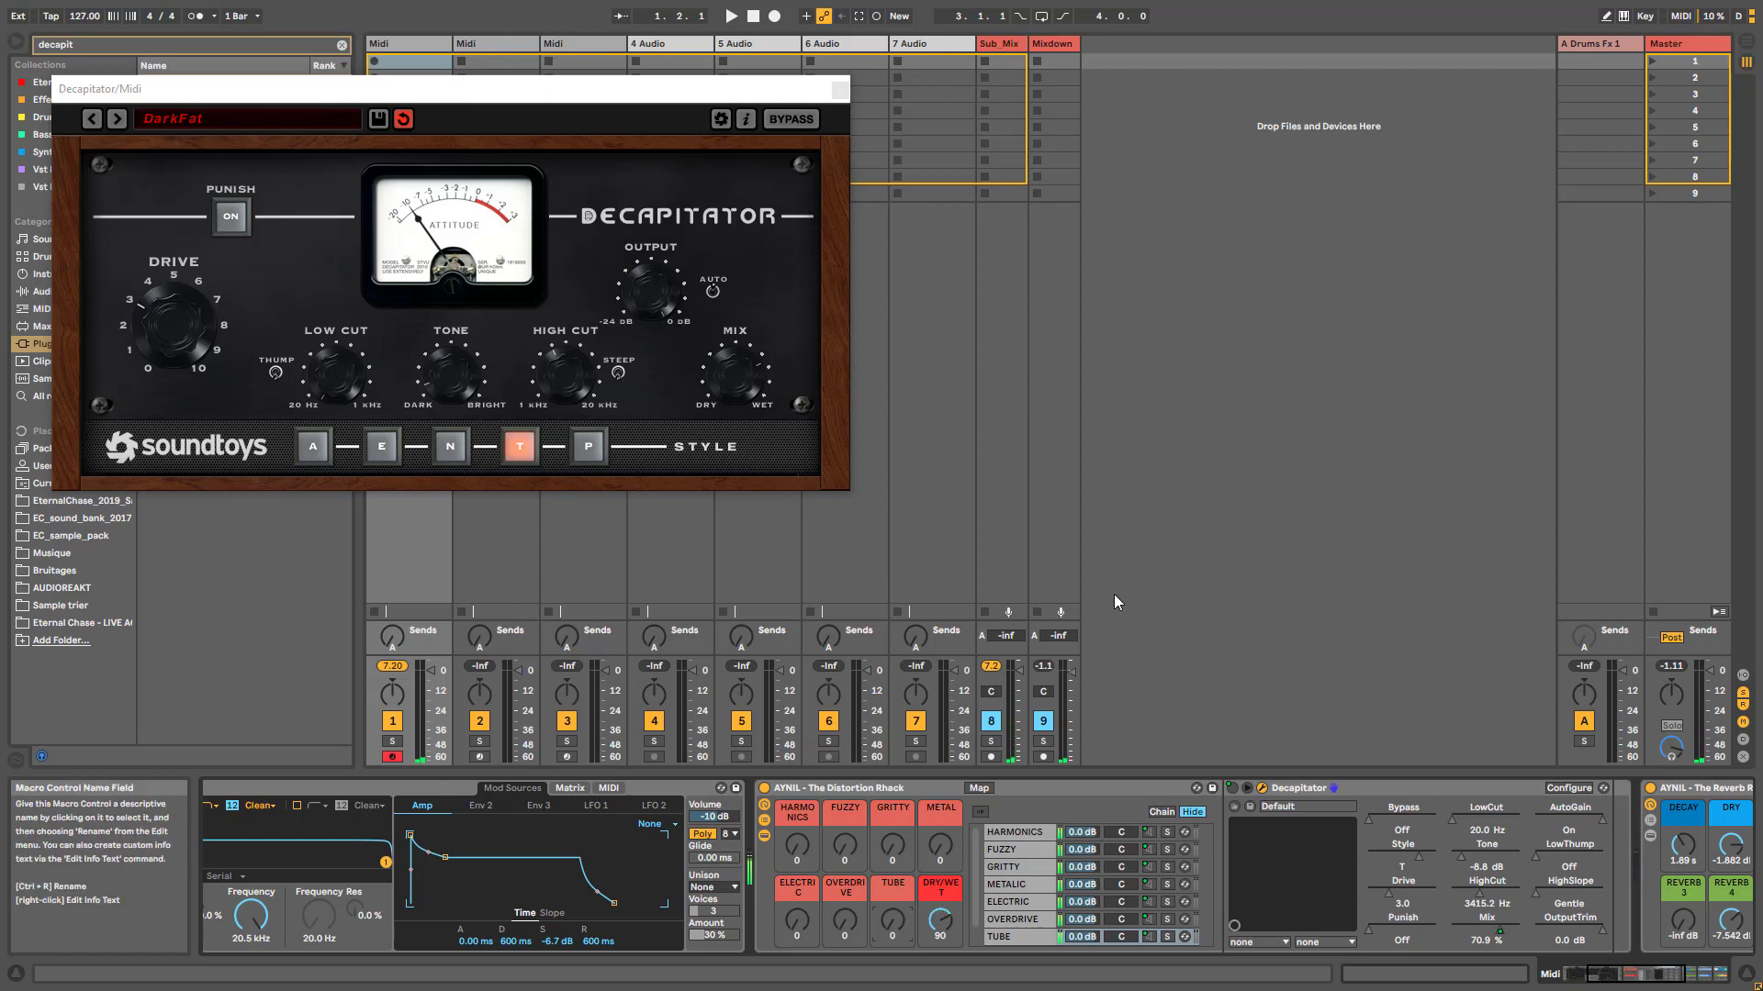
click(840, 90)
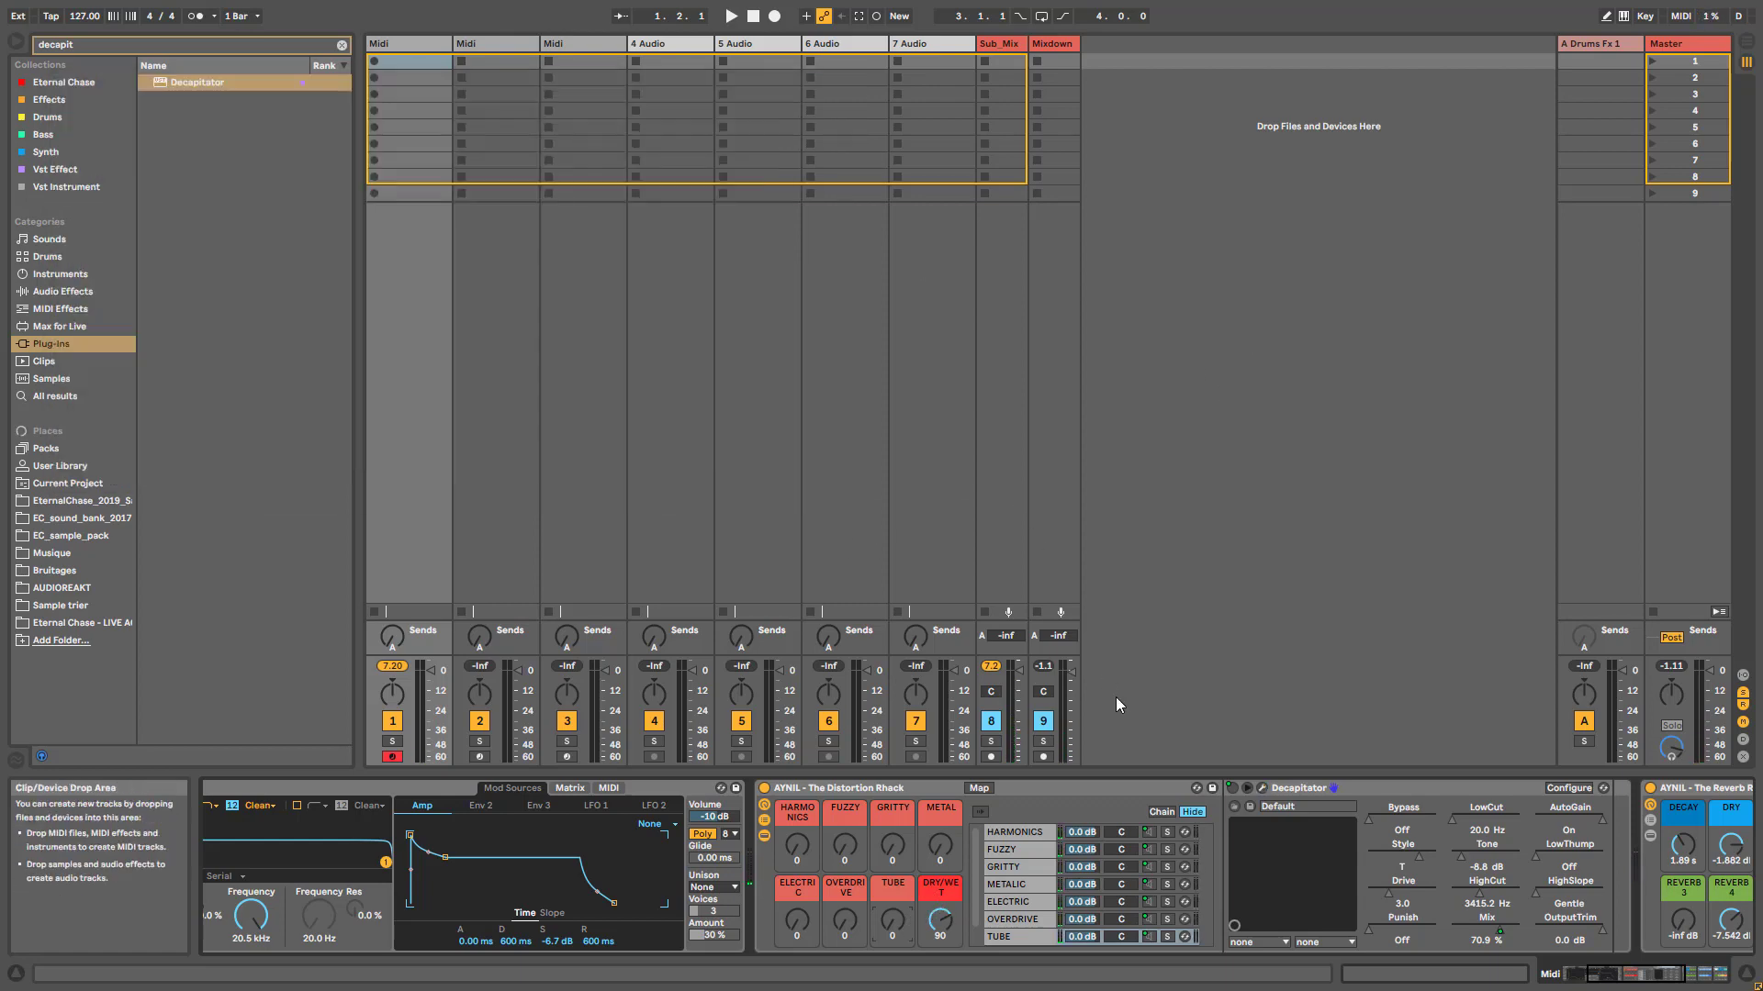
Hide the Distortion rack's chain devices and display the third MIDI track's Ultimate FX Rhack
click(763, 835)
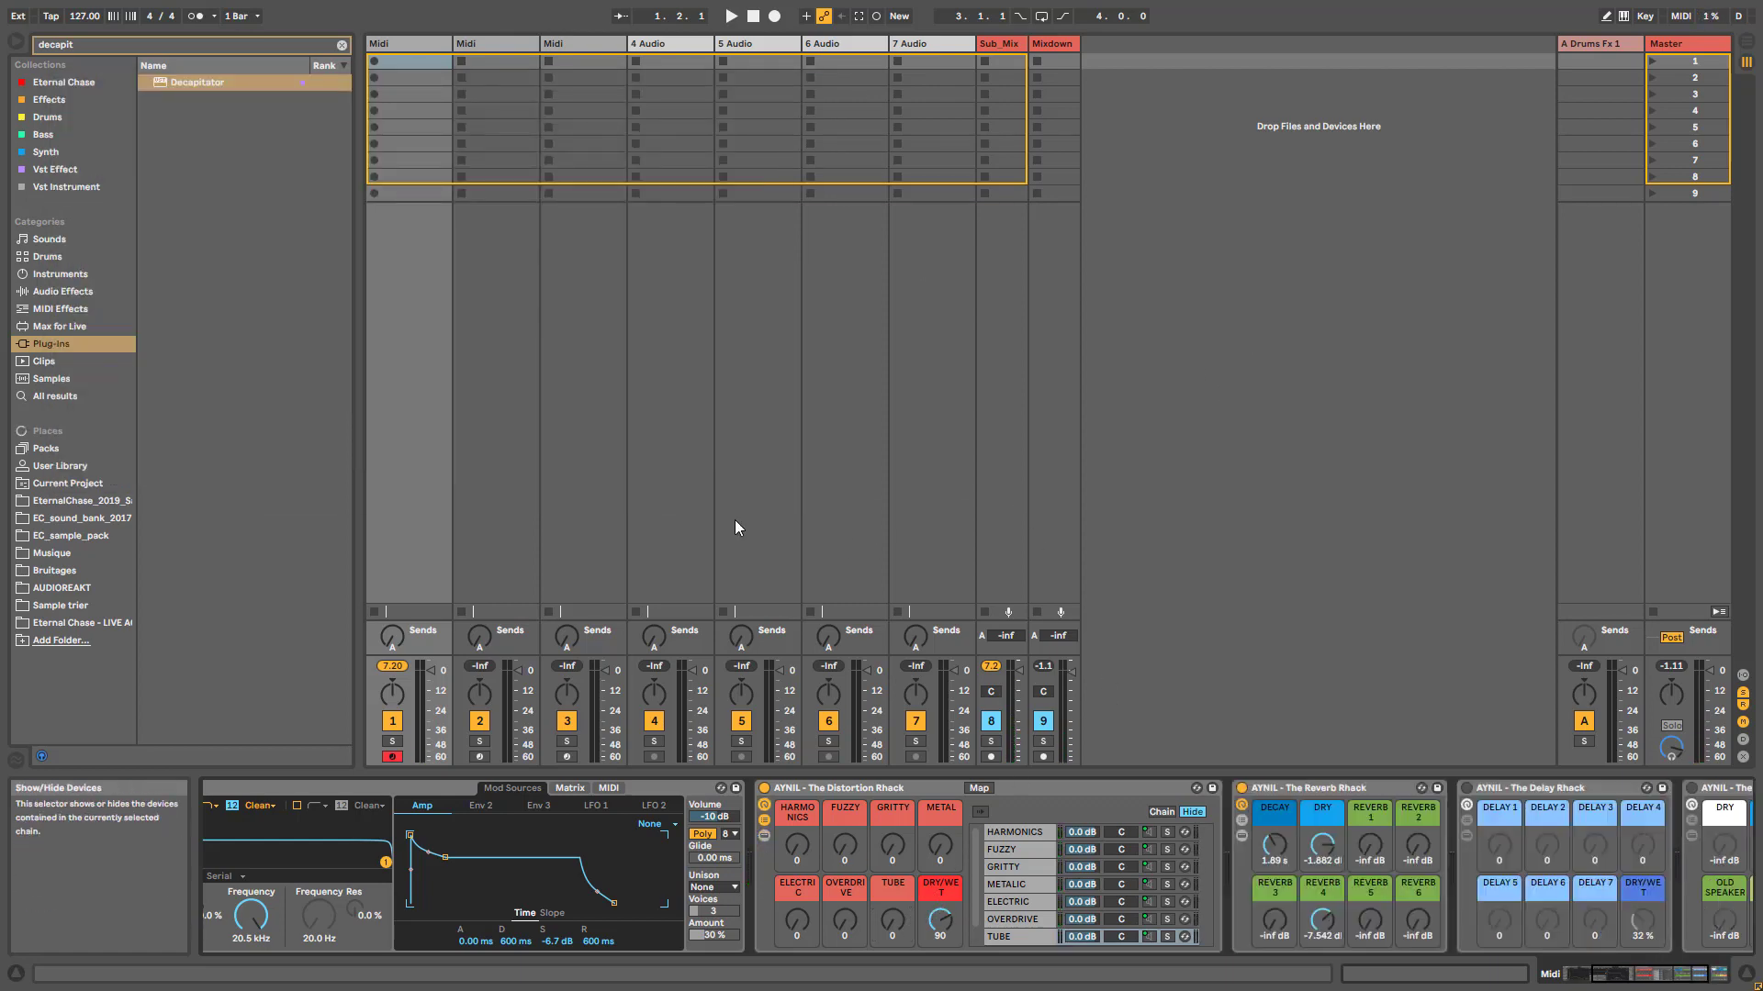
click(563, 56)
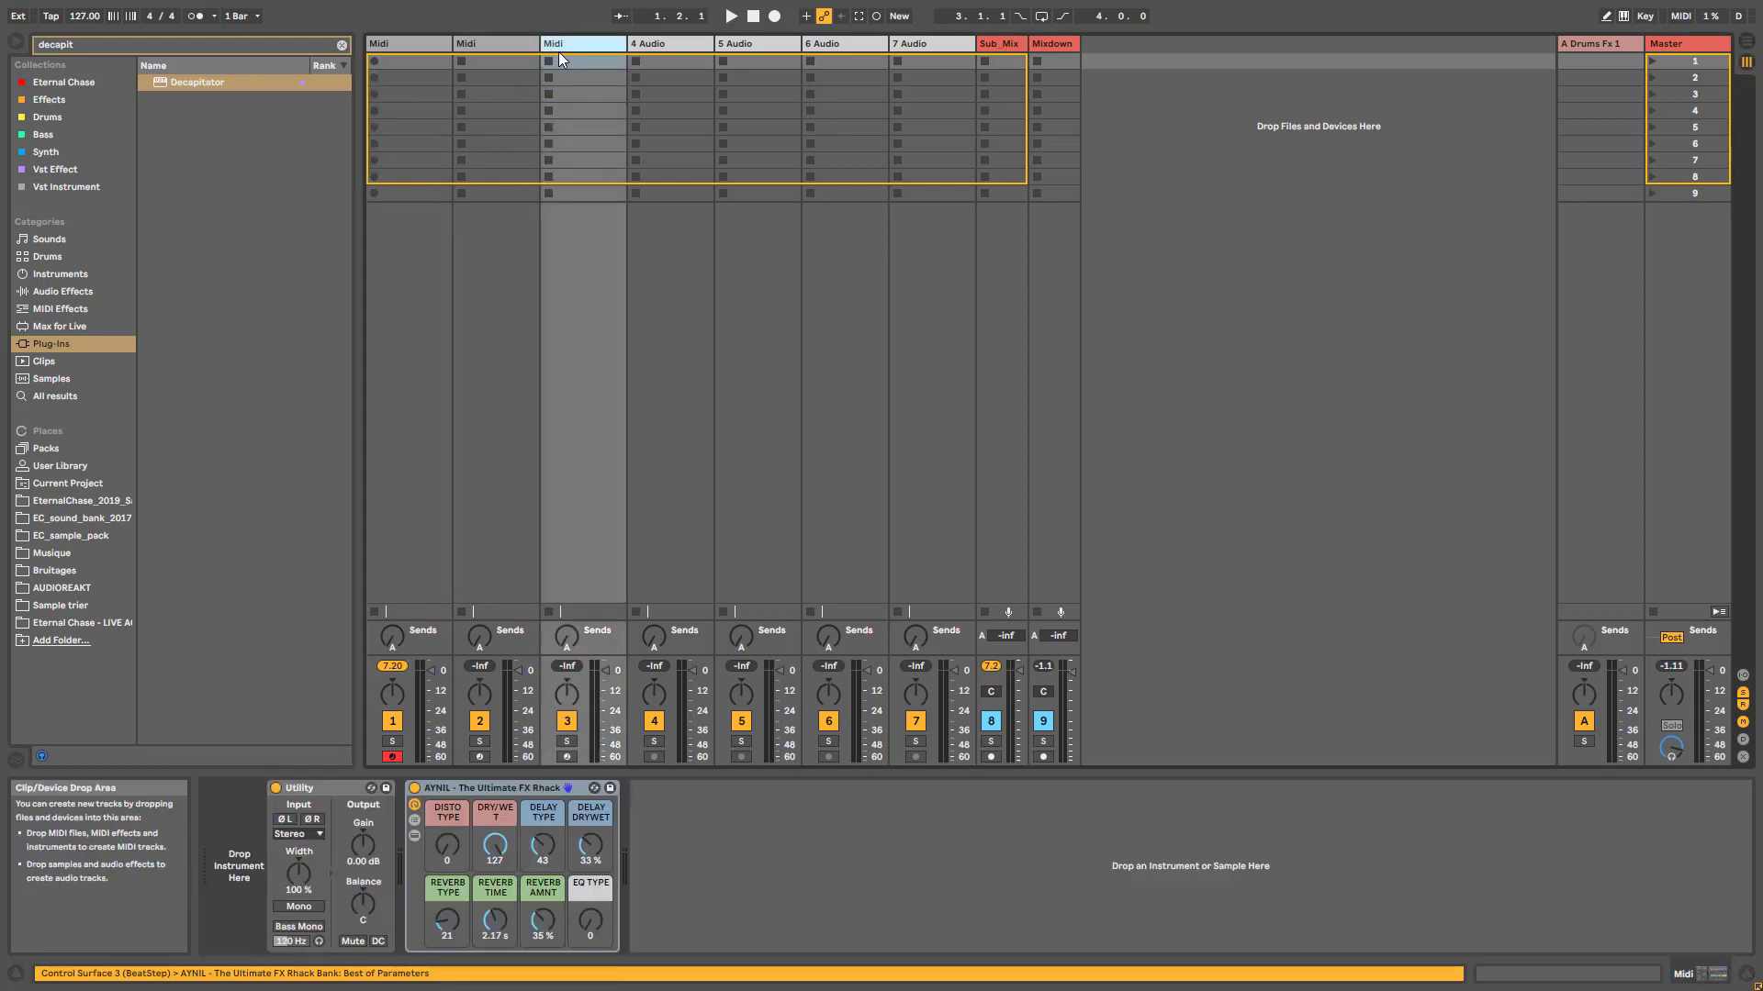